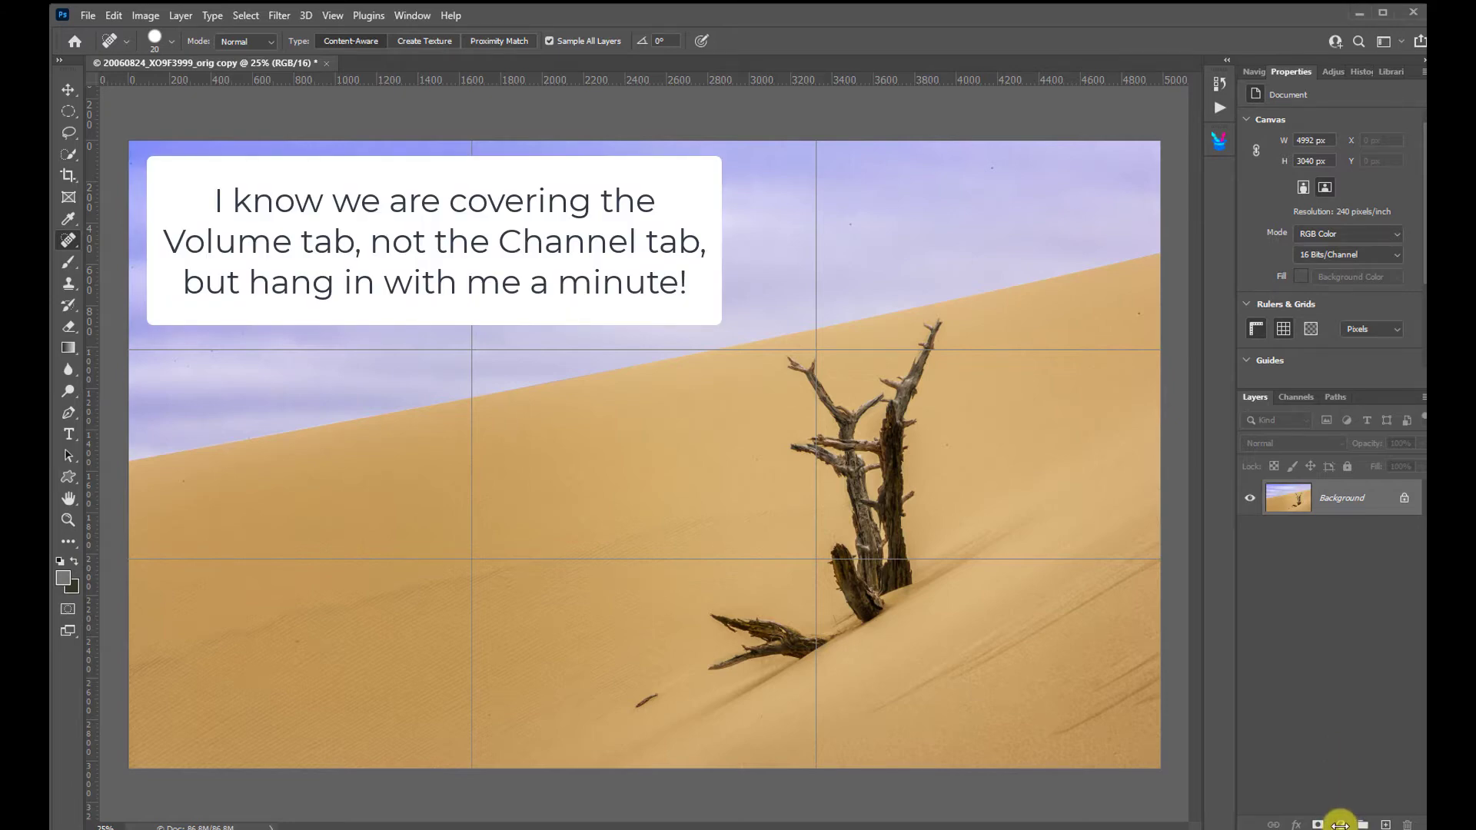
# Add a Channel Mixer adjustment layer and try Blue at +42% and Red at +54% on the red output channel
pyautogui.click(1340, 825)
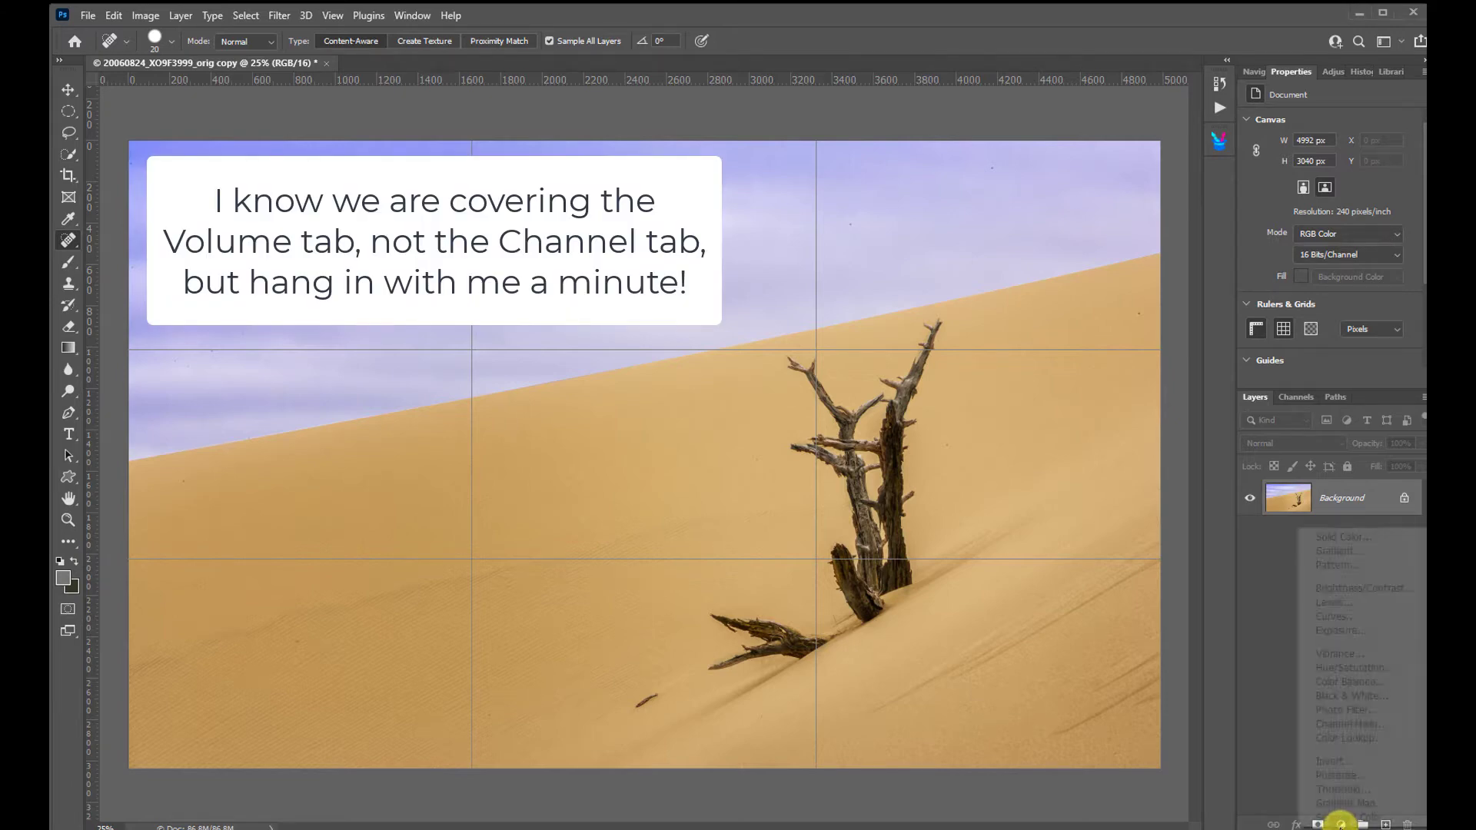
pyautogui.click(1354, 724)
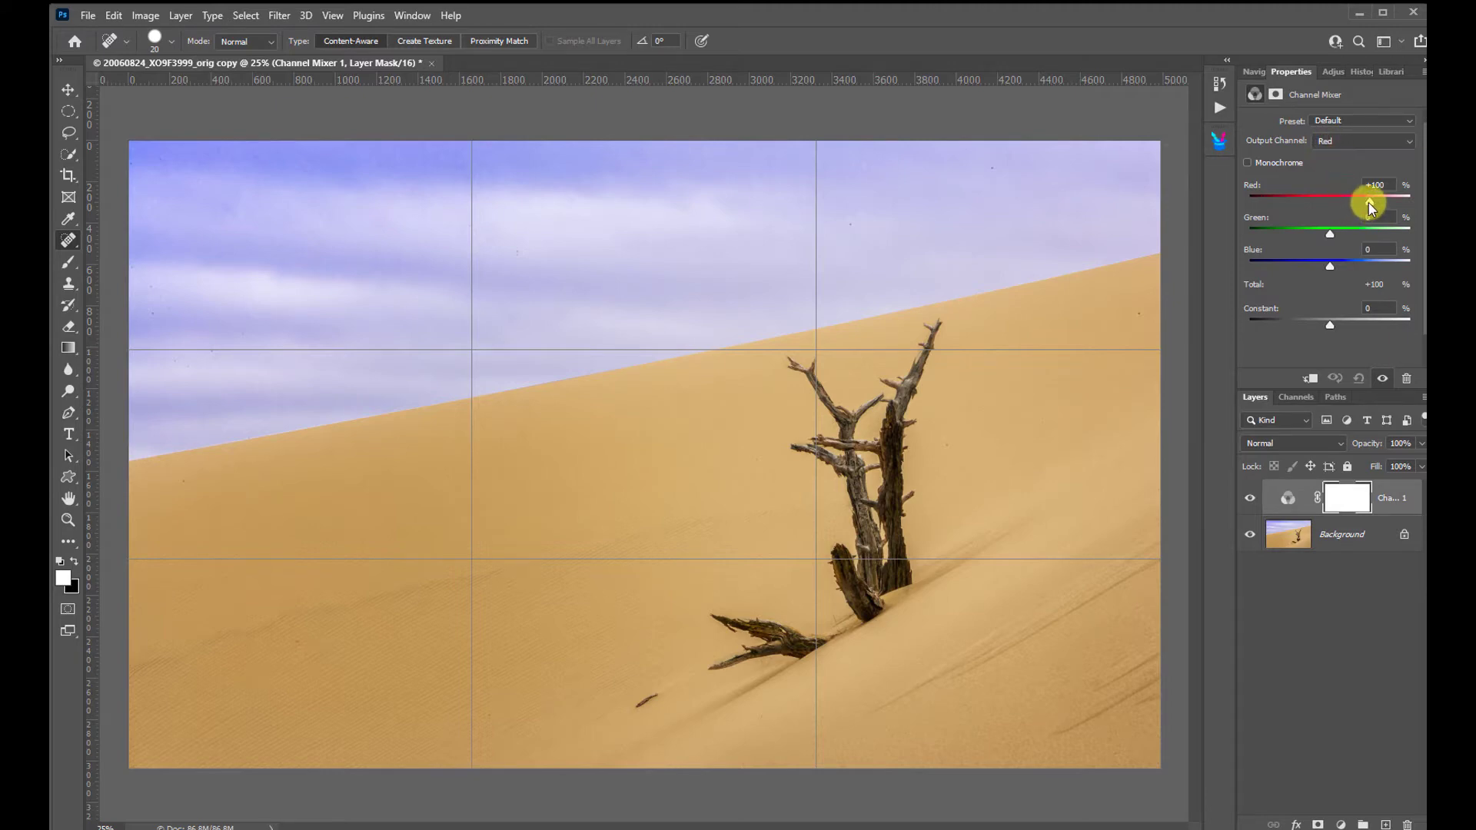
pyautogui.moveTo(1331, 265); pyautogui.dragTo(1346, 266)
pyautogui.moveTo(1369, 198); pyautogui.dragTo(1368, 199)
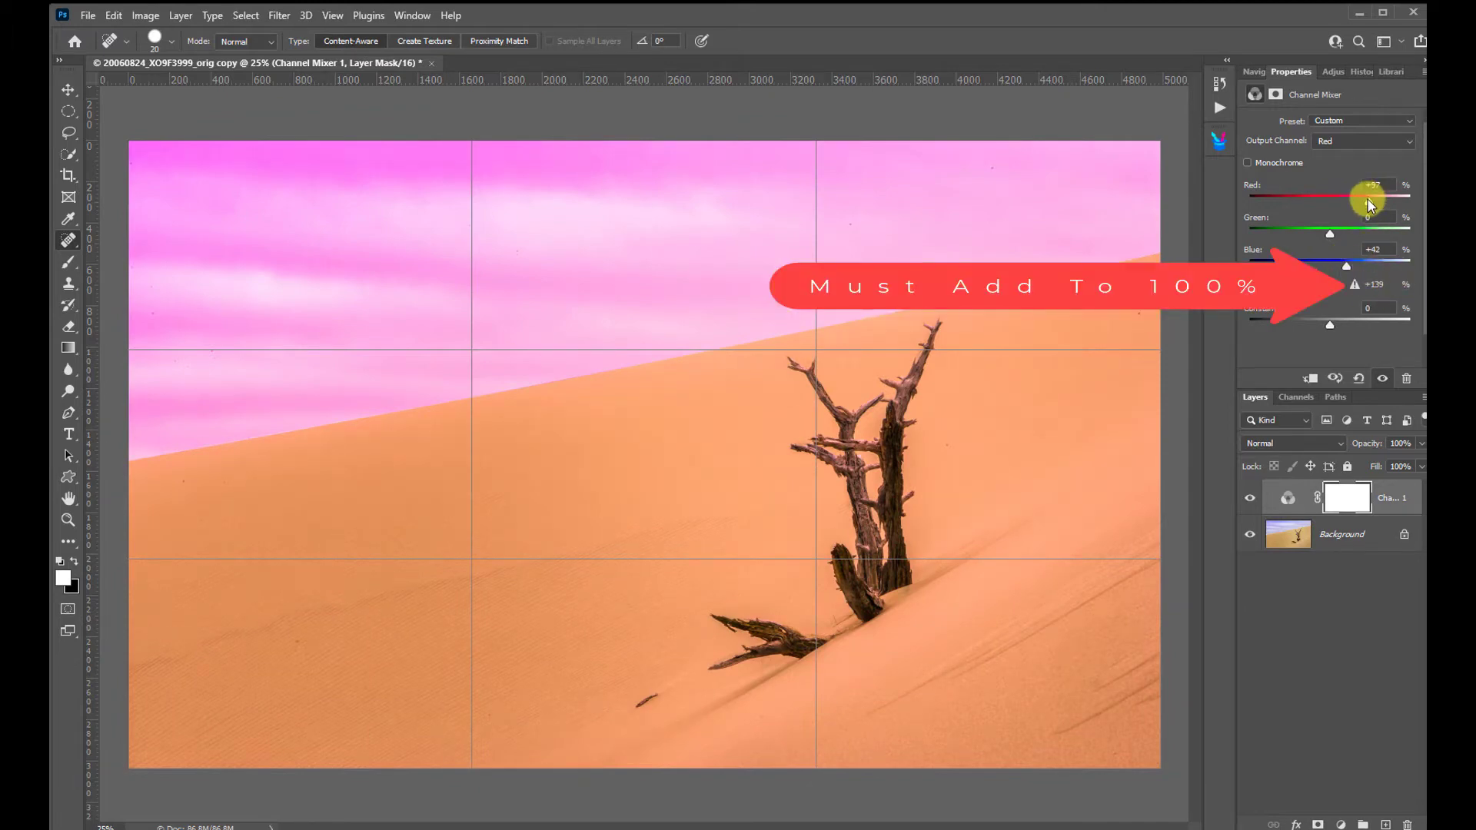
pyautogui.moveTo(1367, 200); pyautogui.dragTo(1345, 201)
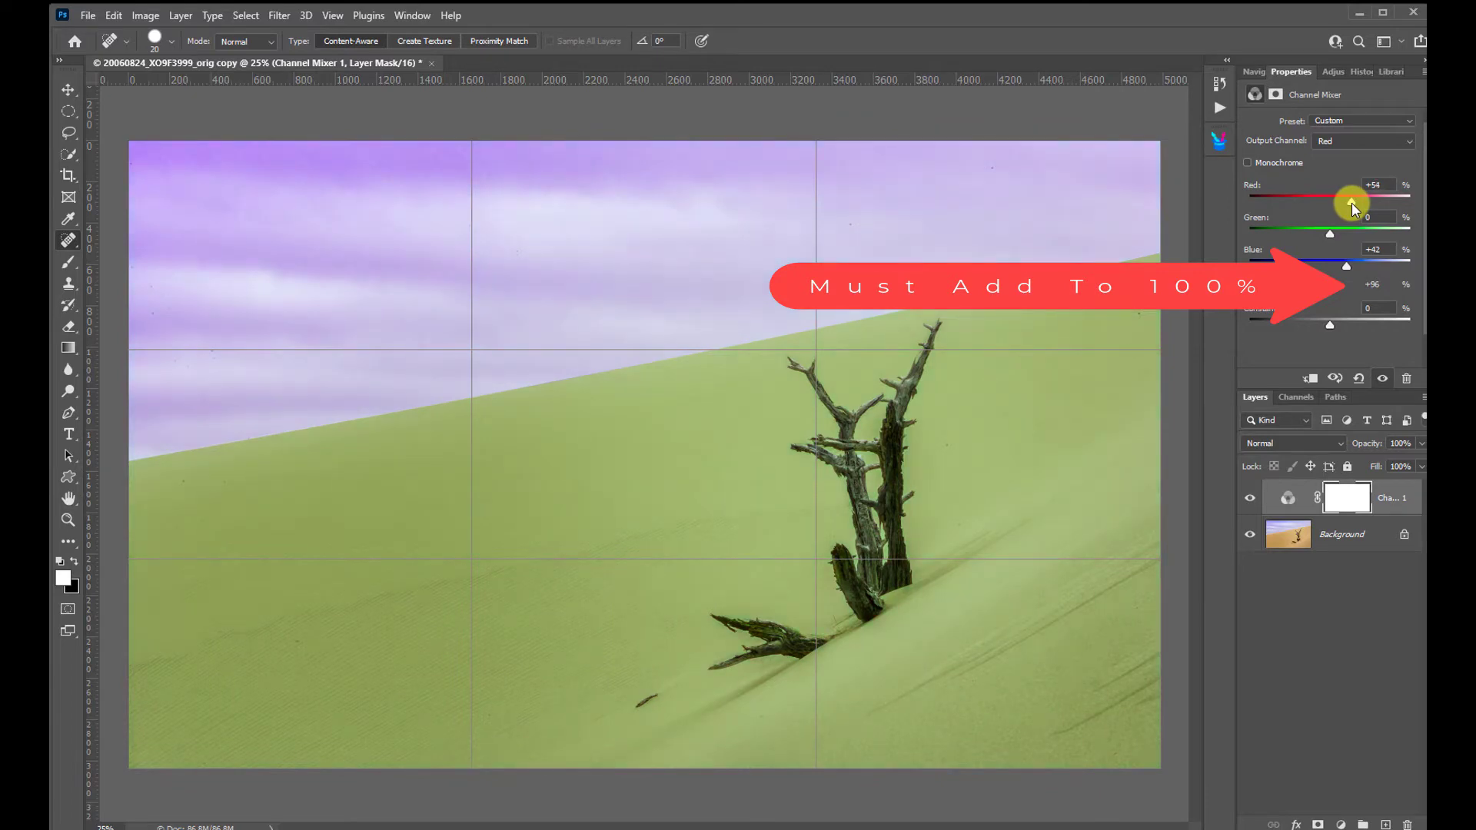
# Try other red output mixes, ending at Red +1%, Green +24%, Blue +46%, and delete the Channel Mixer layer
pyautogui.moveTo(1330, 232); pyautogui.dragTo(1329, 267)
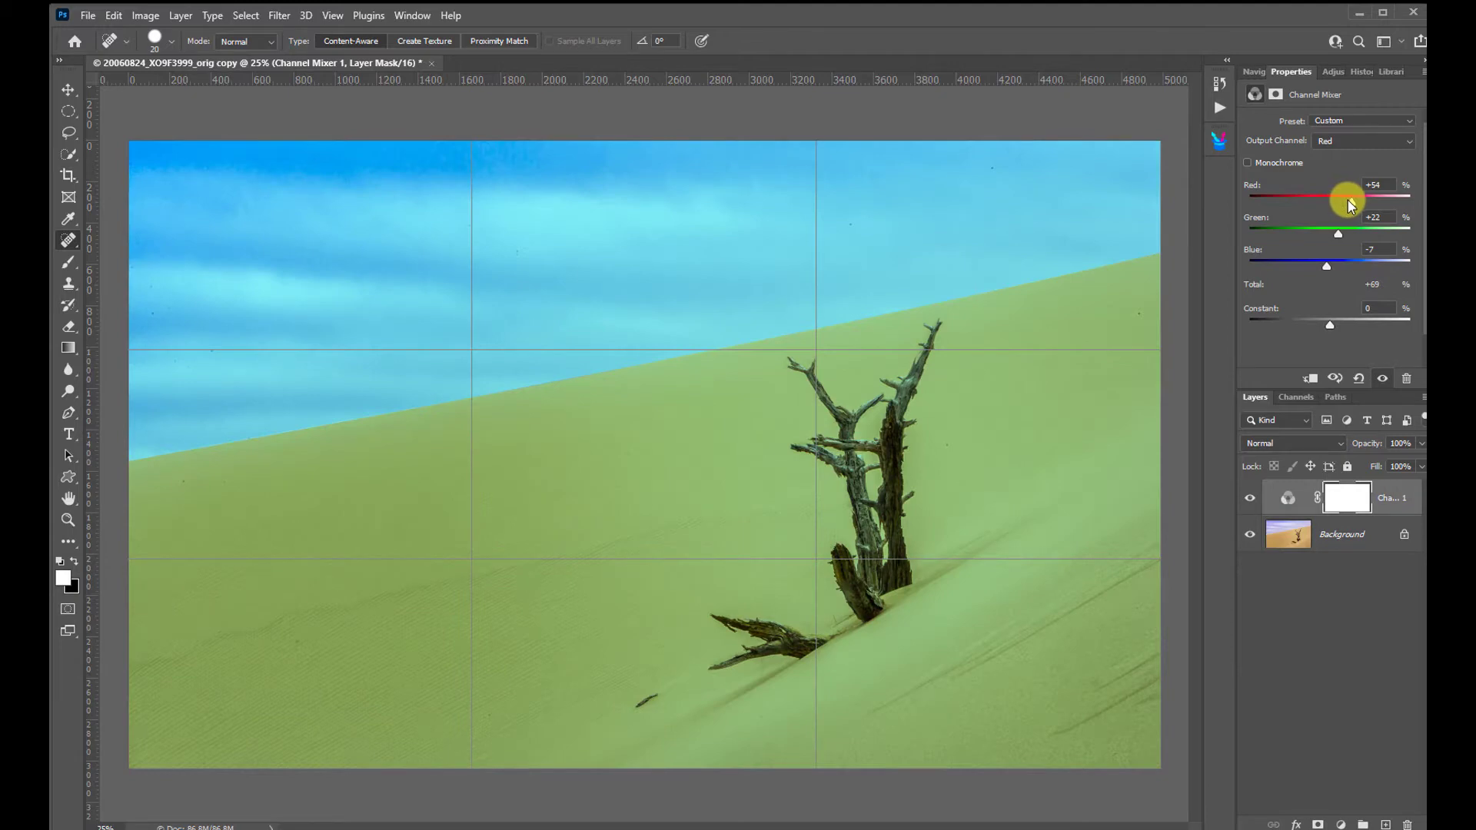
pyautogui.moveTo(1351, 200); pyautogui.dragTo(1348, 267)
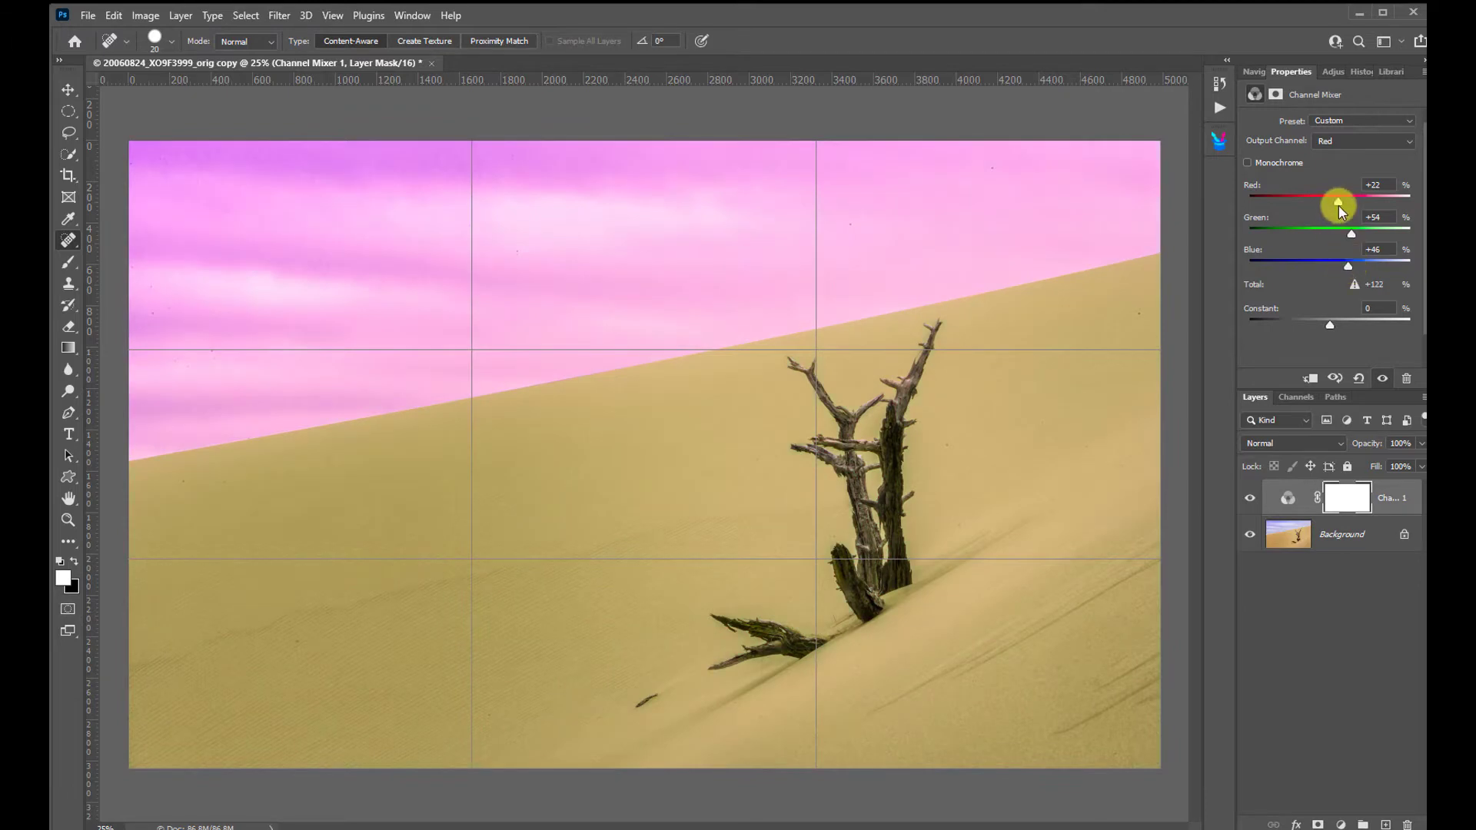
pyautogui.moveTo(1339, 200); pyautogui.dragTo(1330, 200)
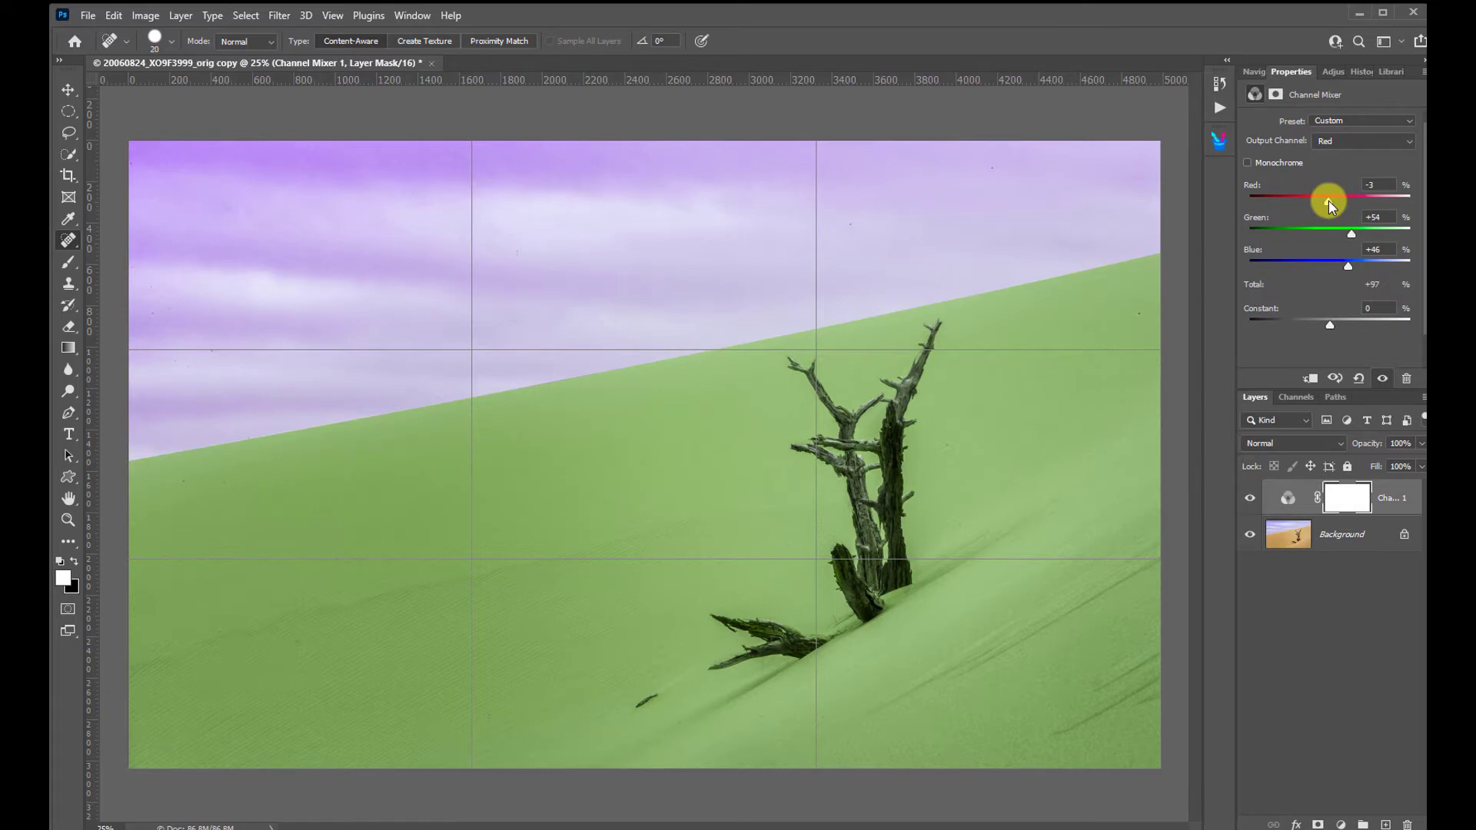
pyautogui.moveTo(1329, 201); pyautogui.dragTo(1340, 234)
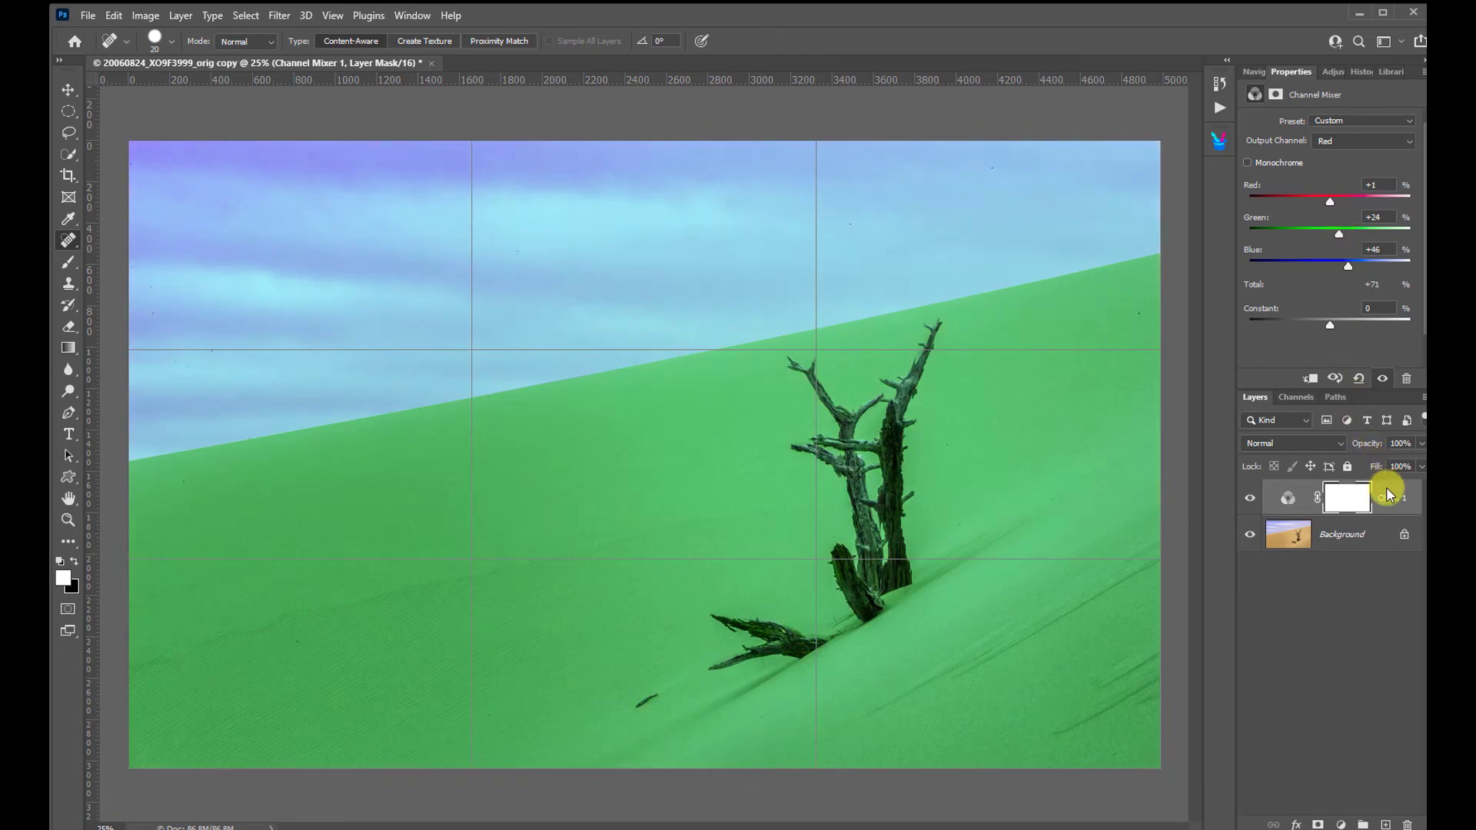
pyautogui.rightClick(1386, 493)
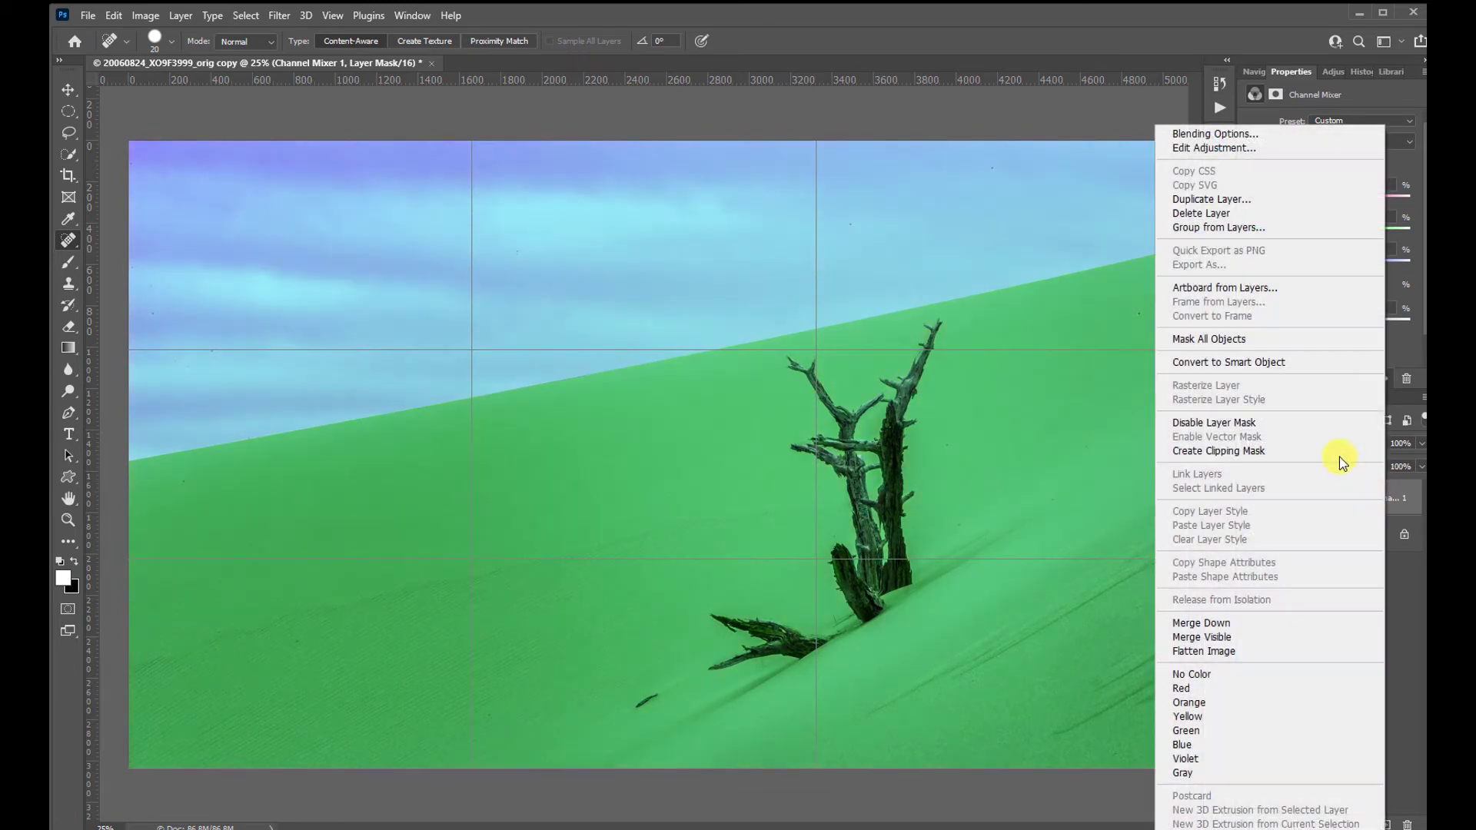
pyautogui.click(1213, 213)
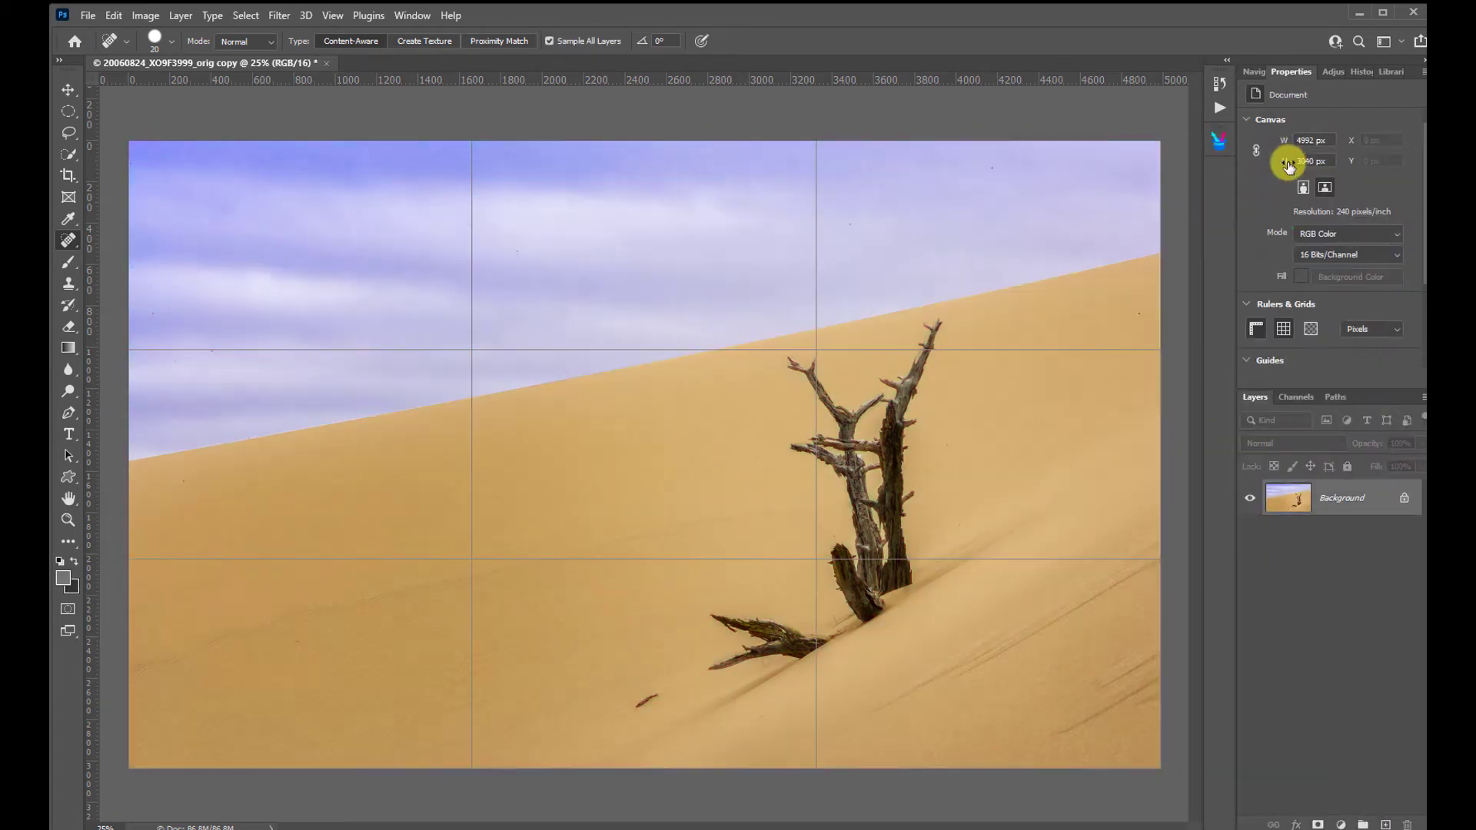
# Add a new Channel Mixer adjustment layer above the Background and set its blend mode to Luminosity
pyautogui.click(1341, 825)
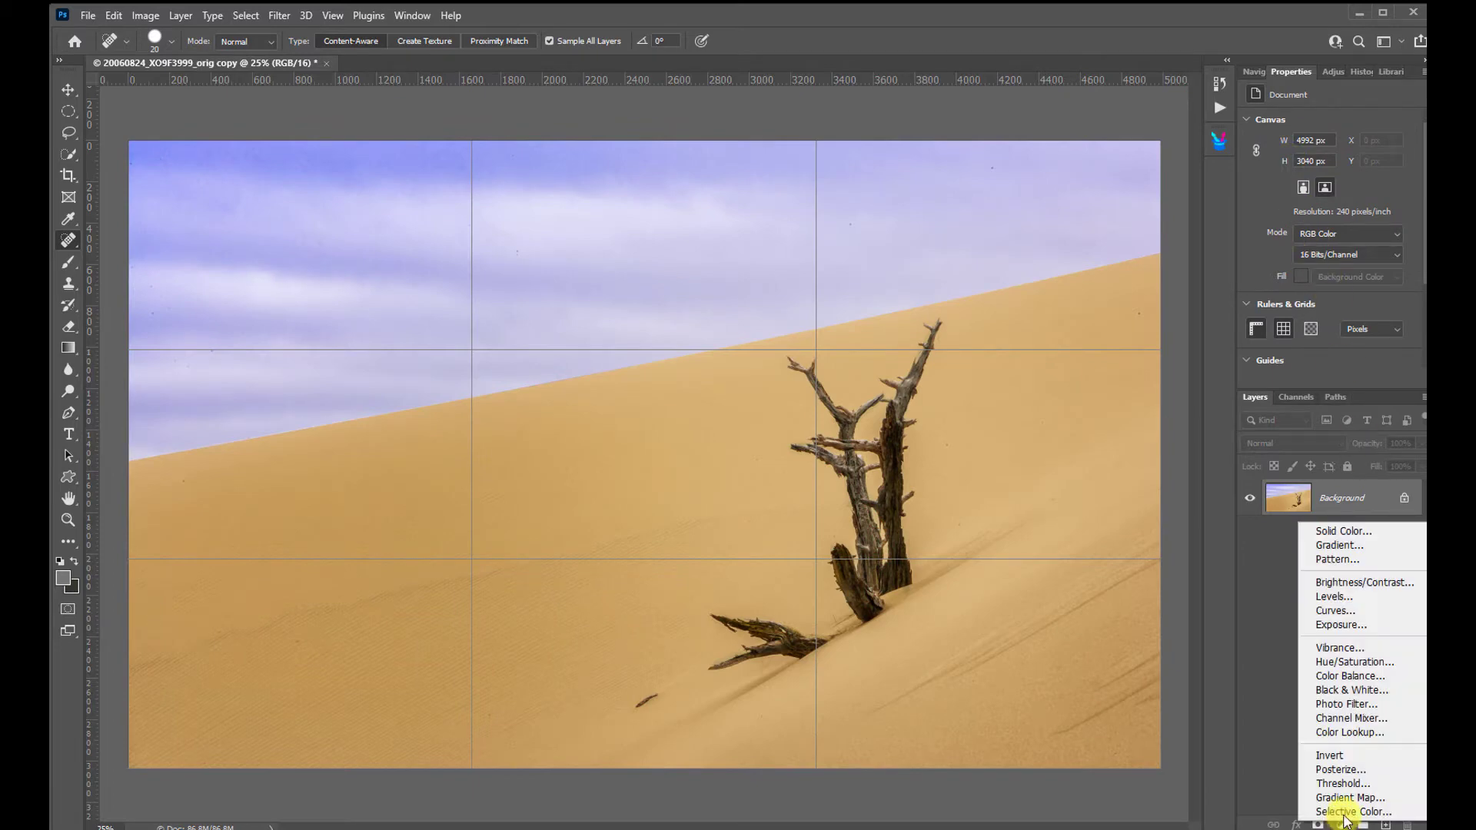
pyautogui.click(1372, 720)
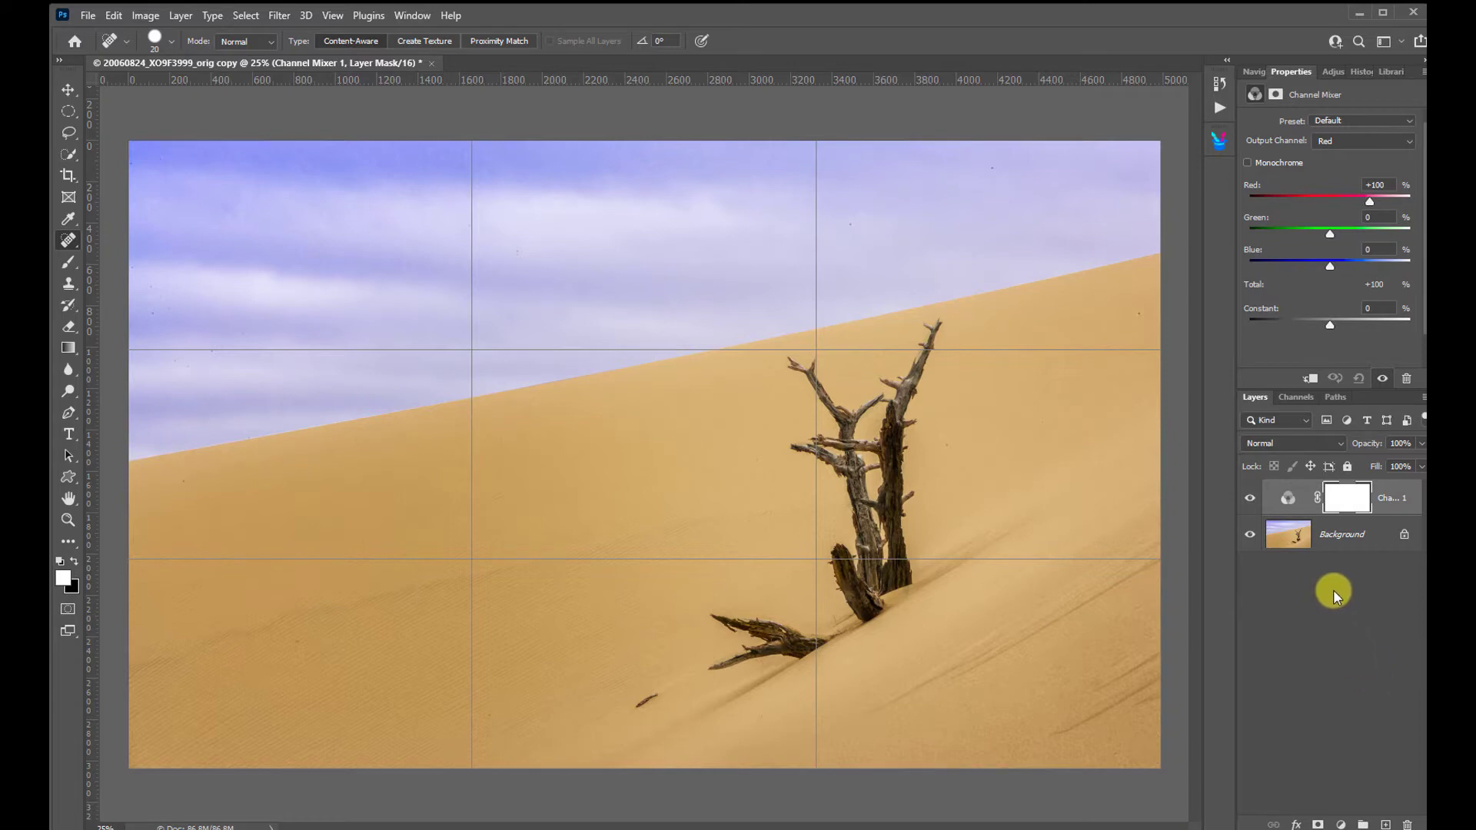
pyautogui.click(1274, 444)
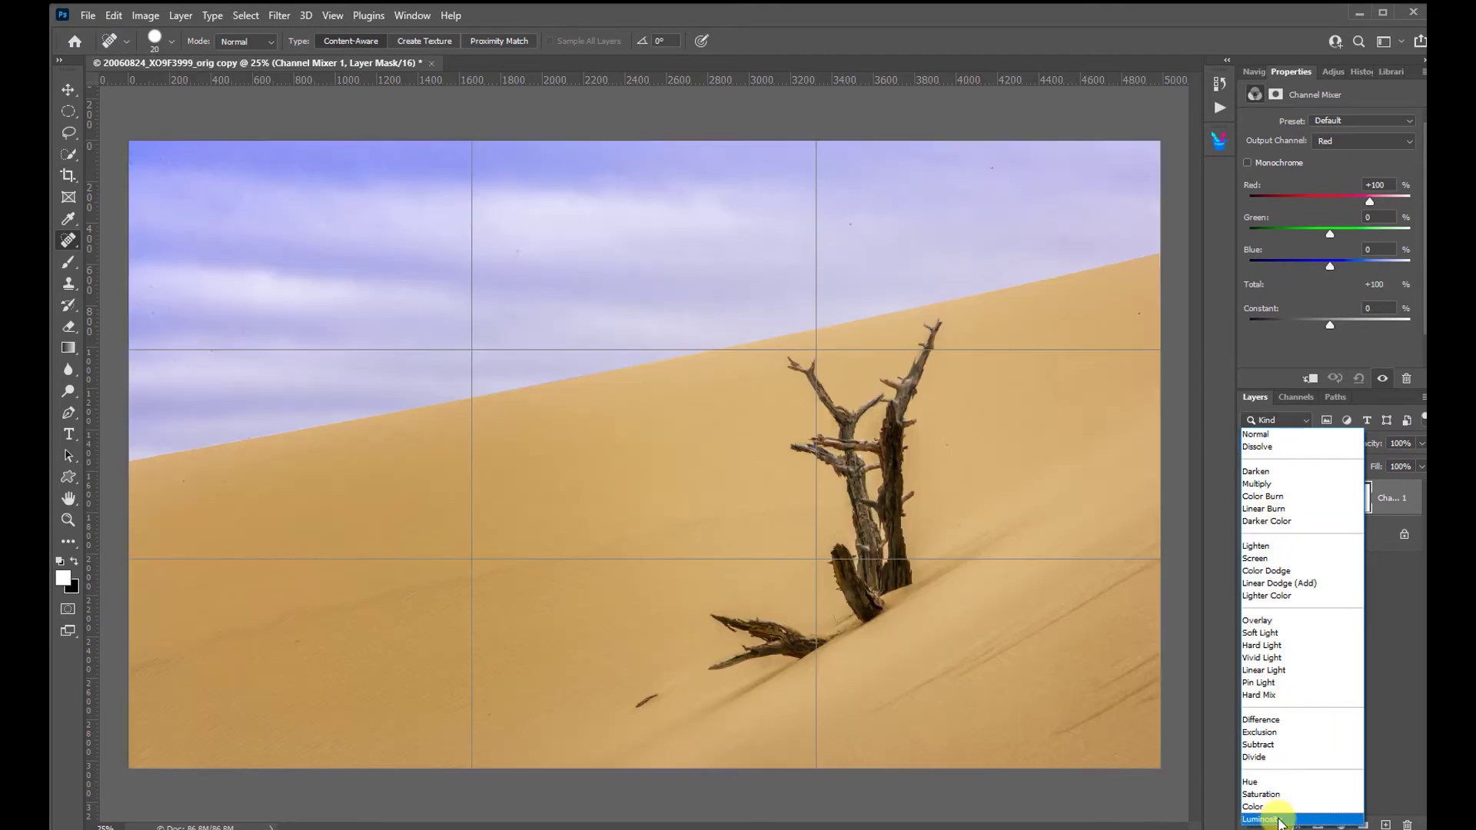
pyautogui.click(1265, 819)
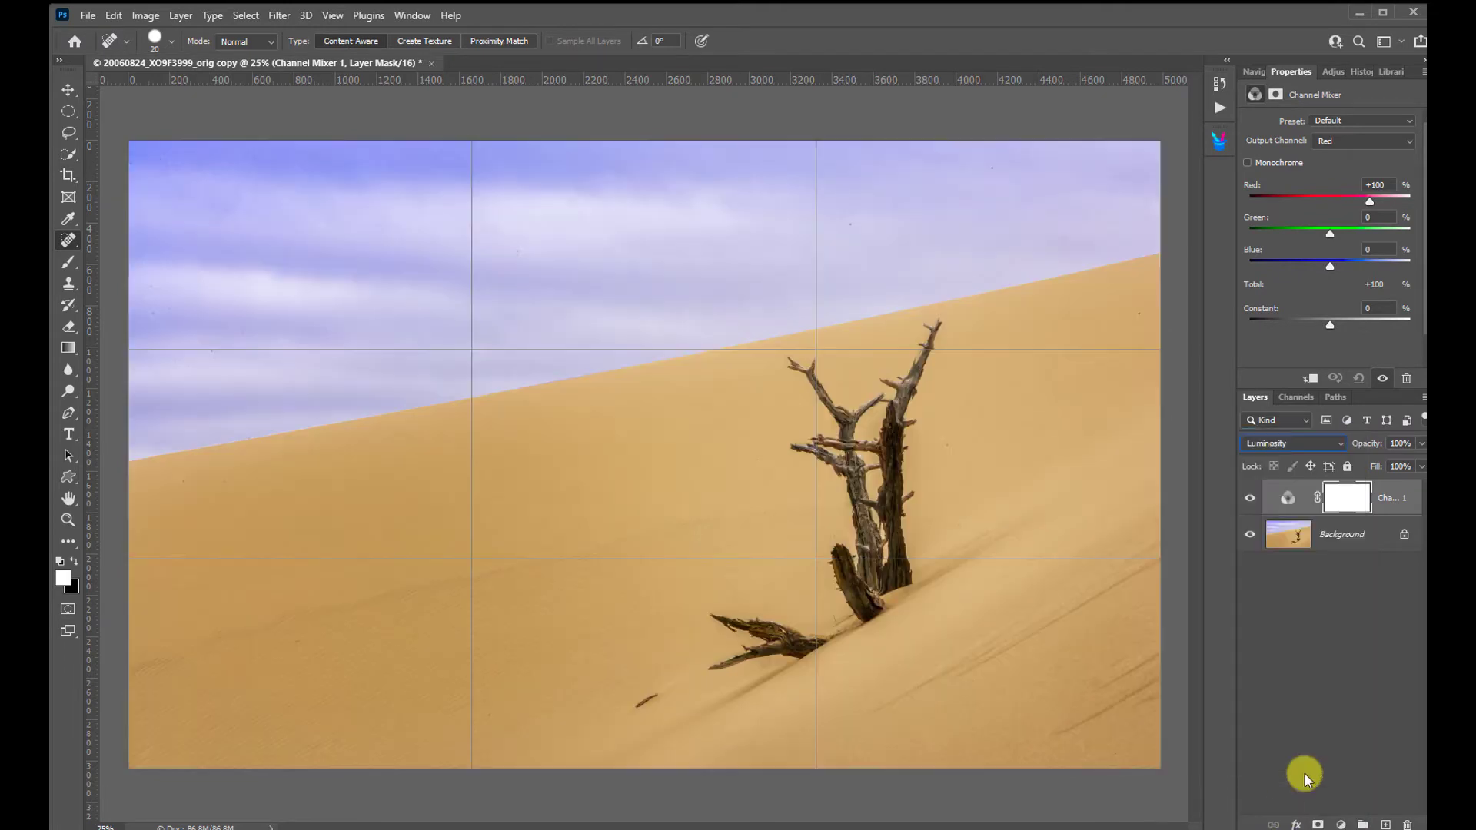
# Enable Monochrome in the Channel Mixer, set Green to -44% and Blue to +104%, and rebalance the red and green contributions
pyautogui.click(1249, 163)
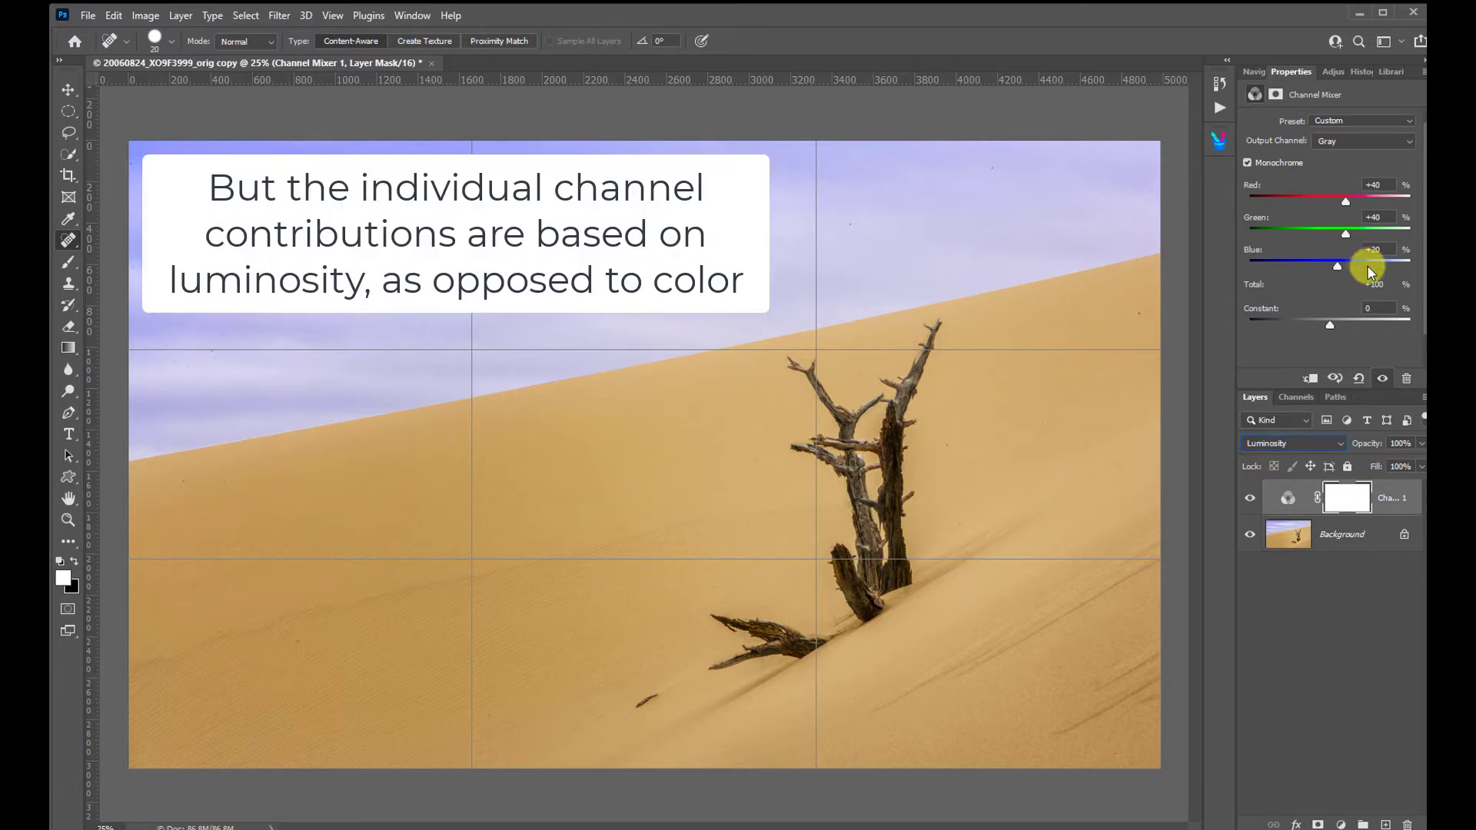
pyautogui.moveTo(1347, 242); pyautogui.dragTo(1312, 234)
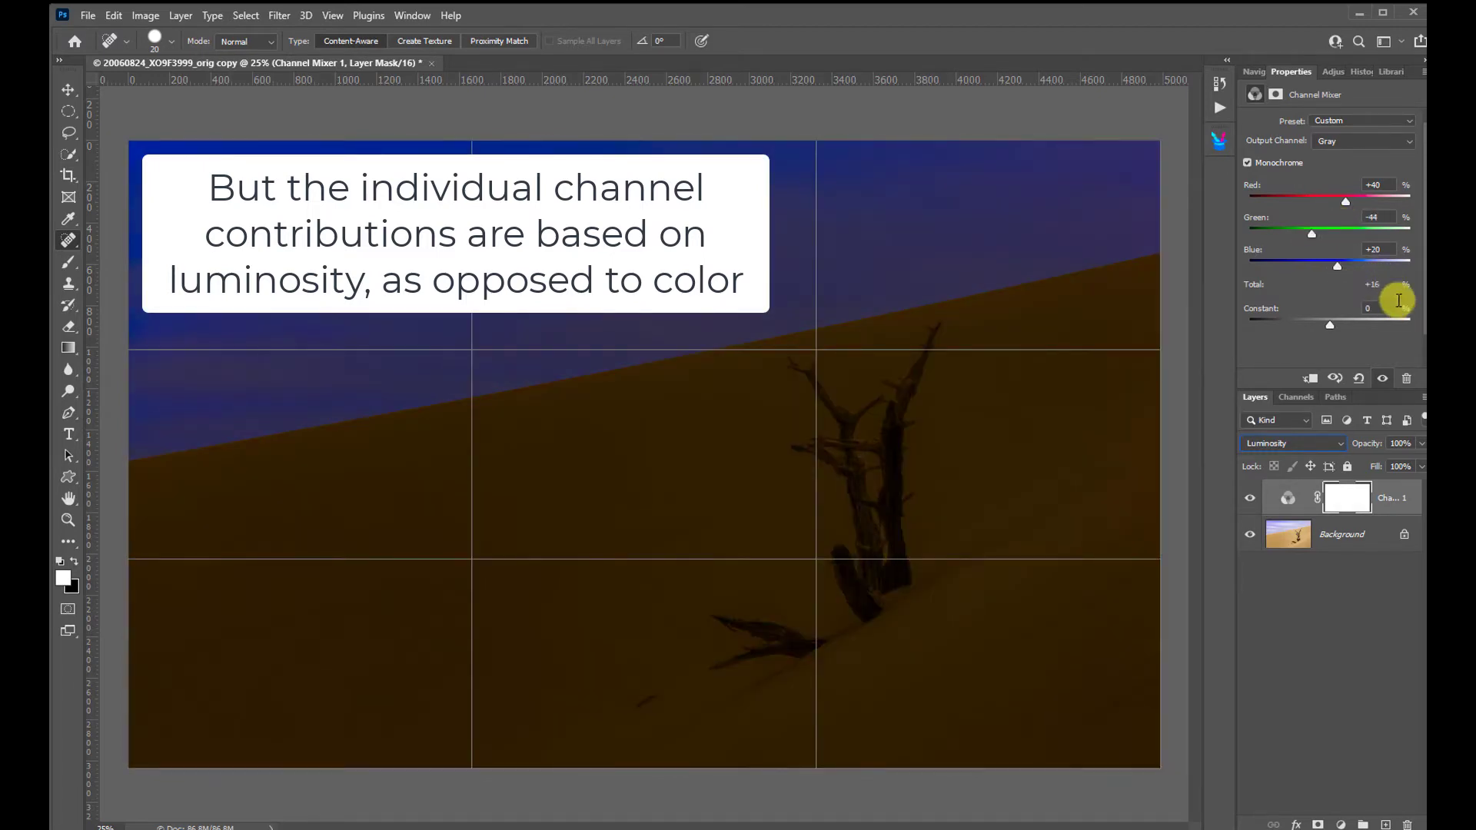
pyautogui.moveTo(1339, 265); pyautogui.dragTo(1372, 269)
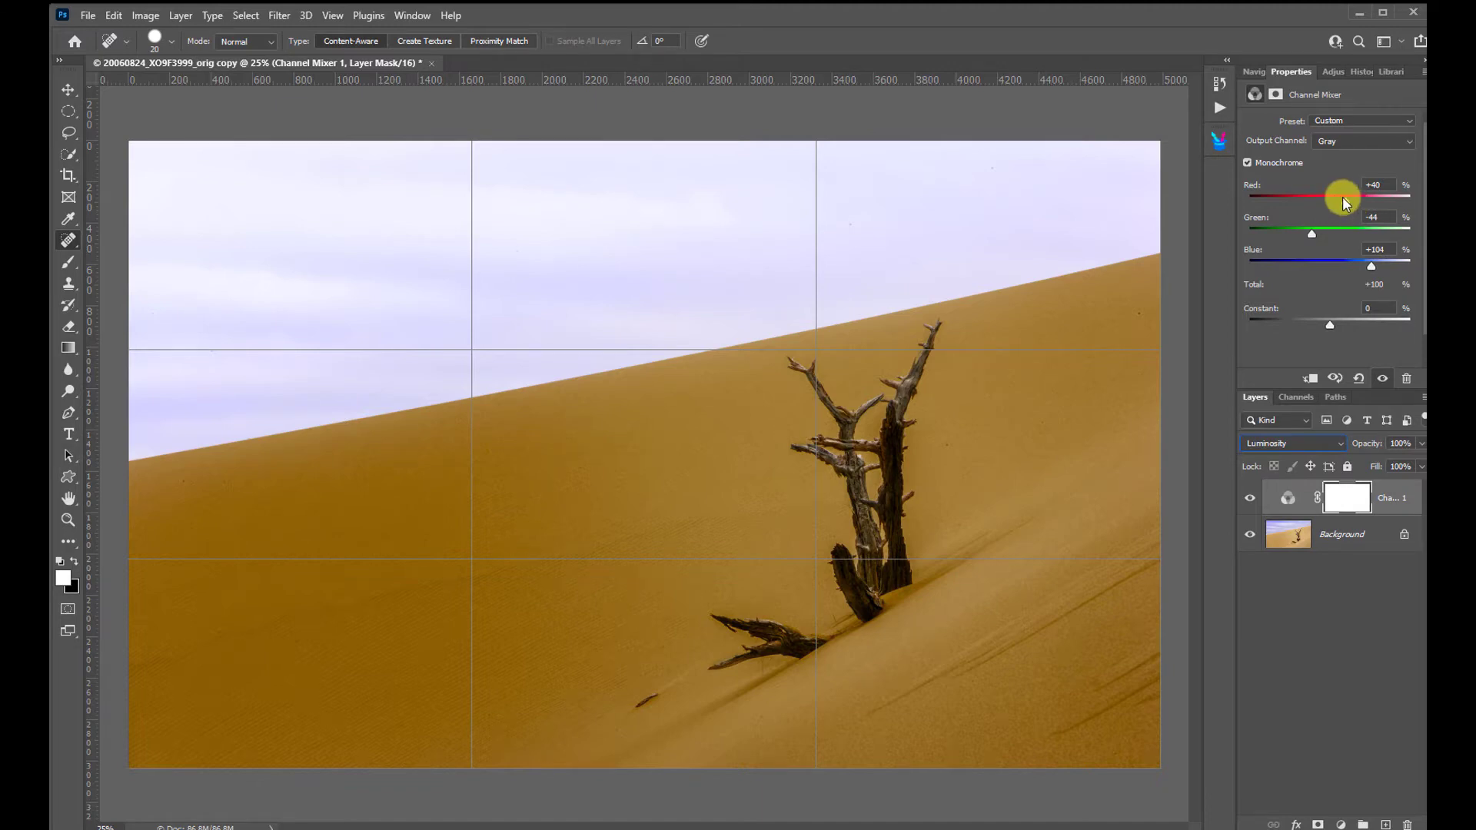
pyautogui.moveTo(1344, 202); pyautogui.dragTo(1348, 234)
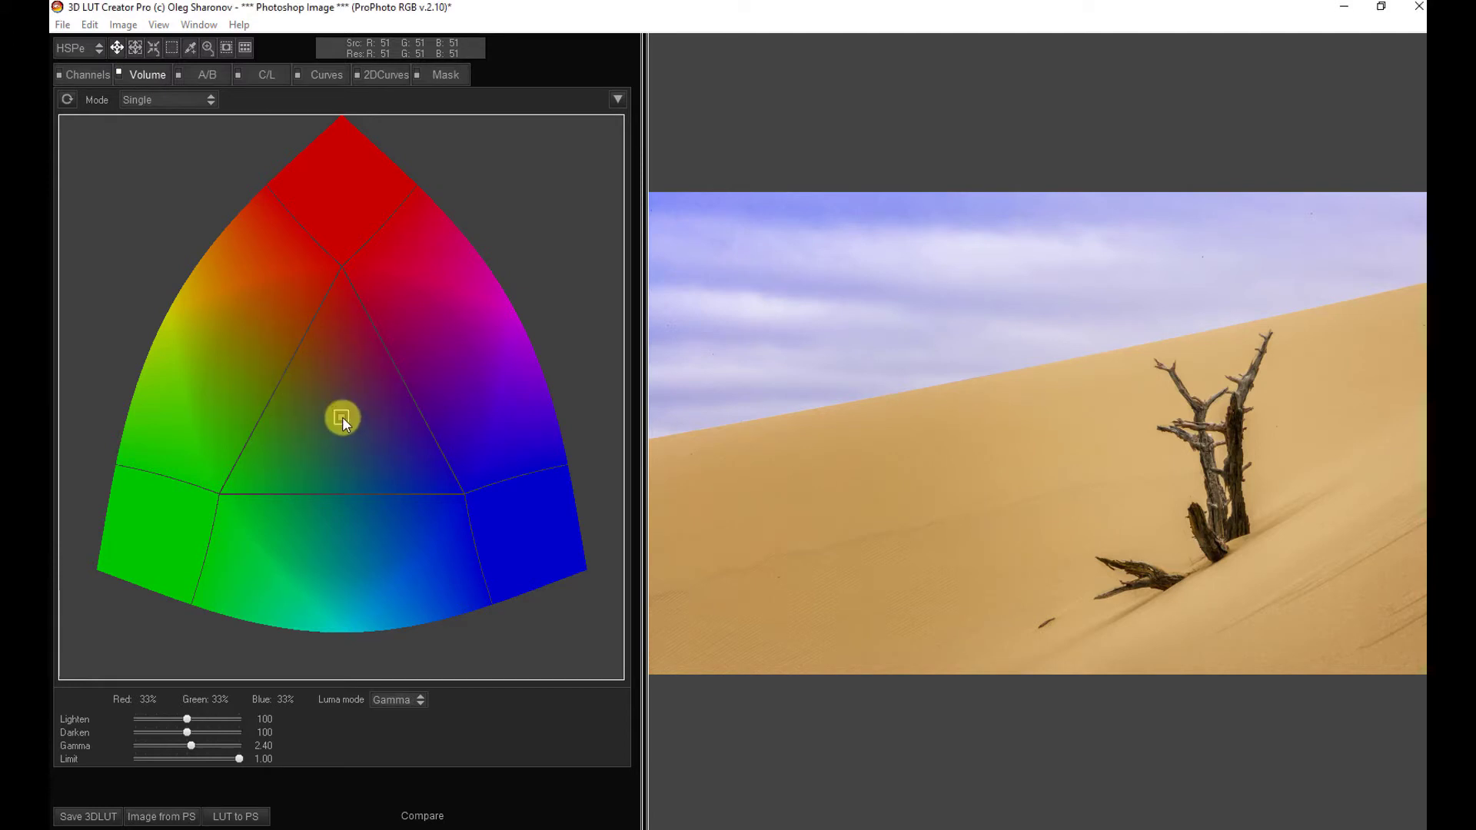
# In 3D LUT Creator, try the Volume point at Red 58%, Green 53%, Blue -16%, and reset it to neutral
pyautogui.moveTo(343, 417); pyautogui.dragTo(253, 350)
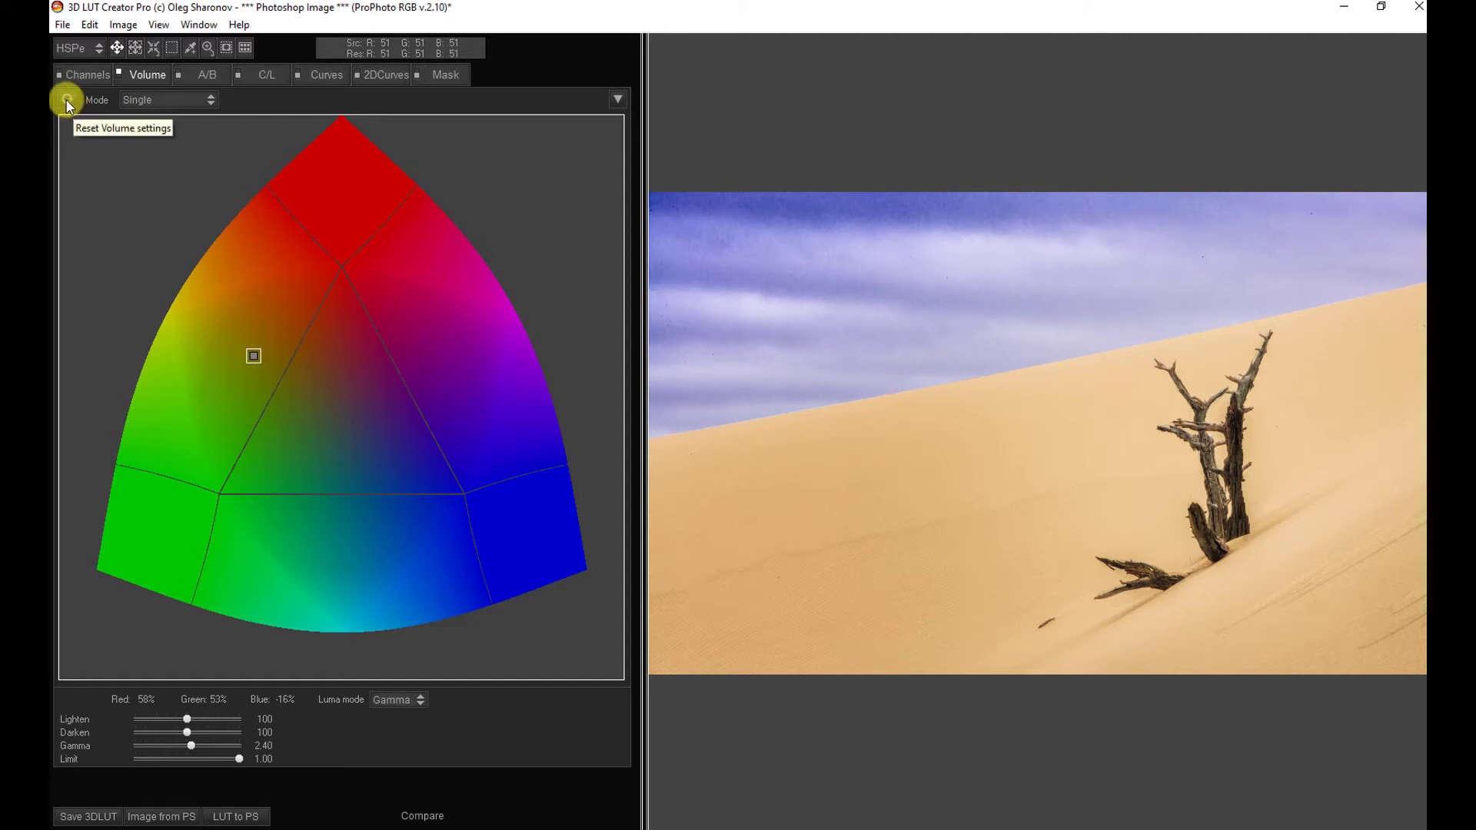
pyautogui.doubleClick(252, 354)
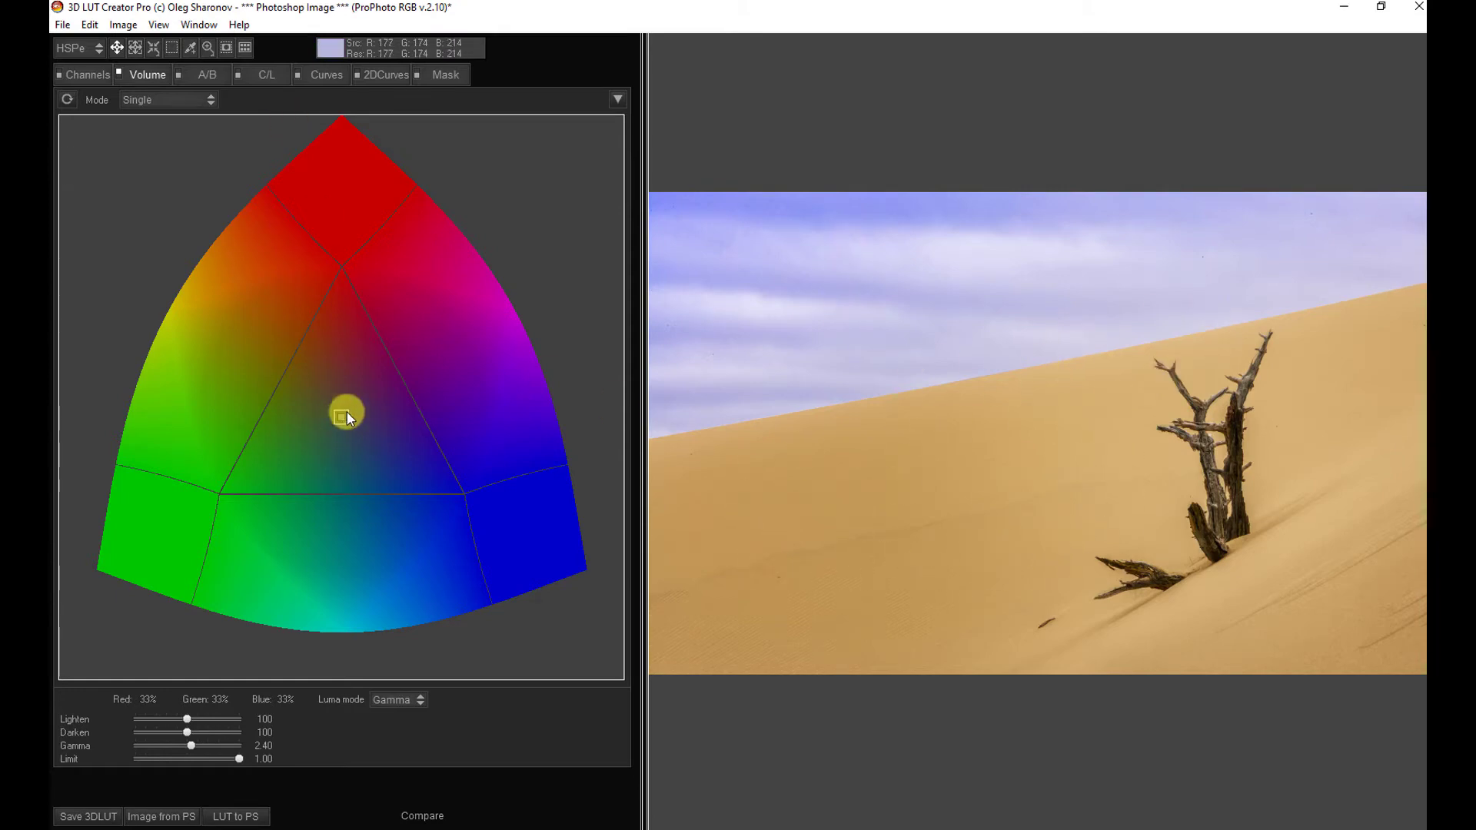
# Try the Volume point at several red-leaning positions and at an extreme position near the blue-cyan edge, and reset it to neutral
pyautogui.moveTo(339, 417); pyautogui.dragTo(343, 314)
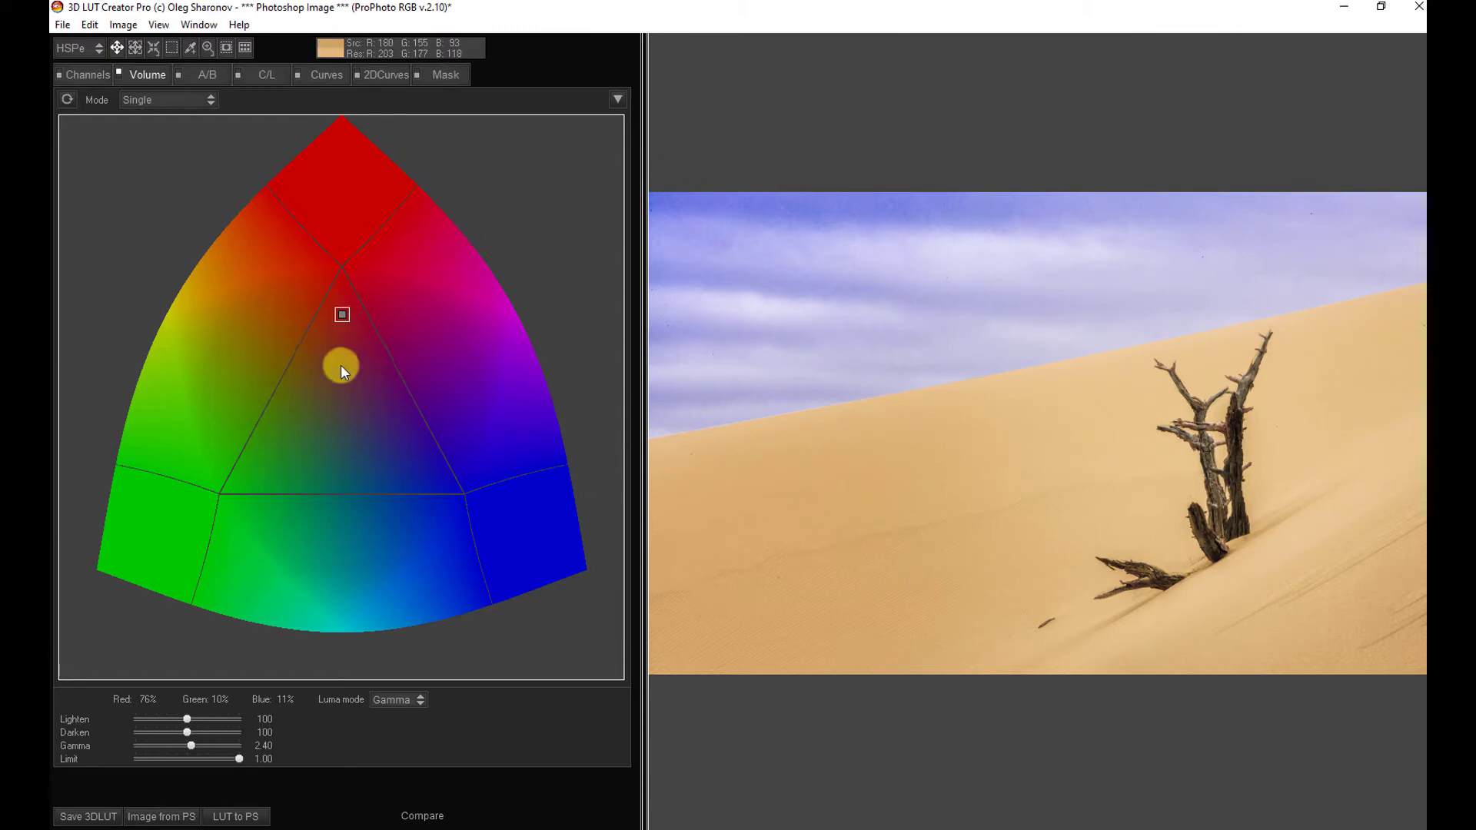
pyautogui.moveTo(342, 318); pyautogui.dragTo(349, 362)
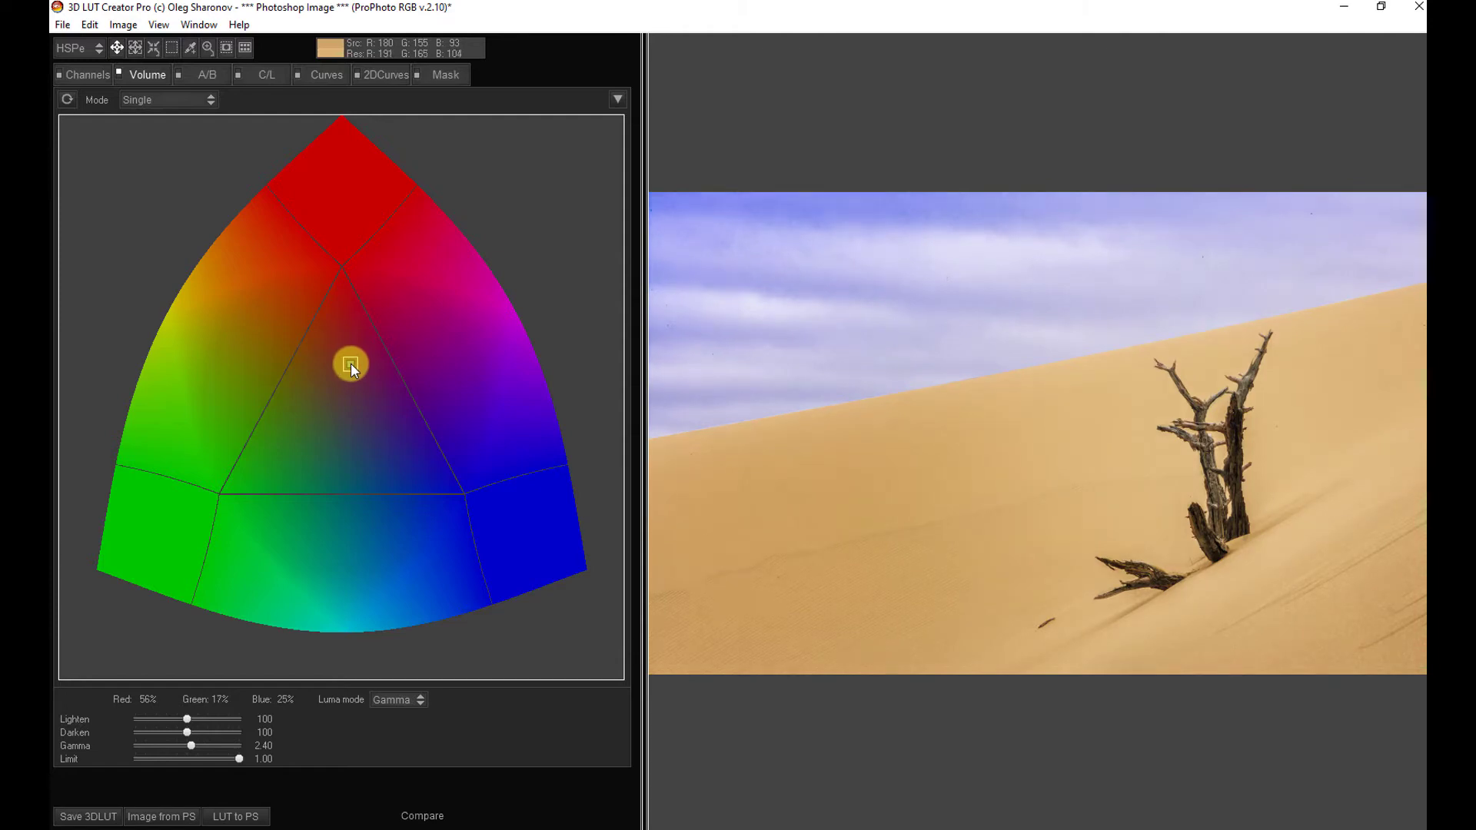
pyautogui.moveTo(350, 363)
pyautogui.mouseDown()
pyautogui.moveTo(429, 352)
pyautogui.moveTo(293, 336)
pyautogui.moveTo(408, 348)
pyautogui.moveTo(333, 347)
pyautogui.moveTo(332, 371)
pyautogui.mouseUp()
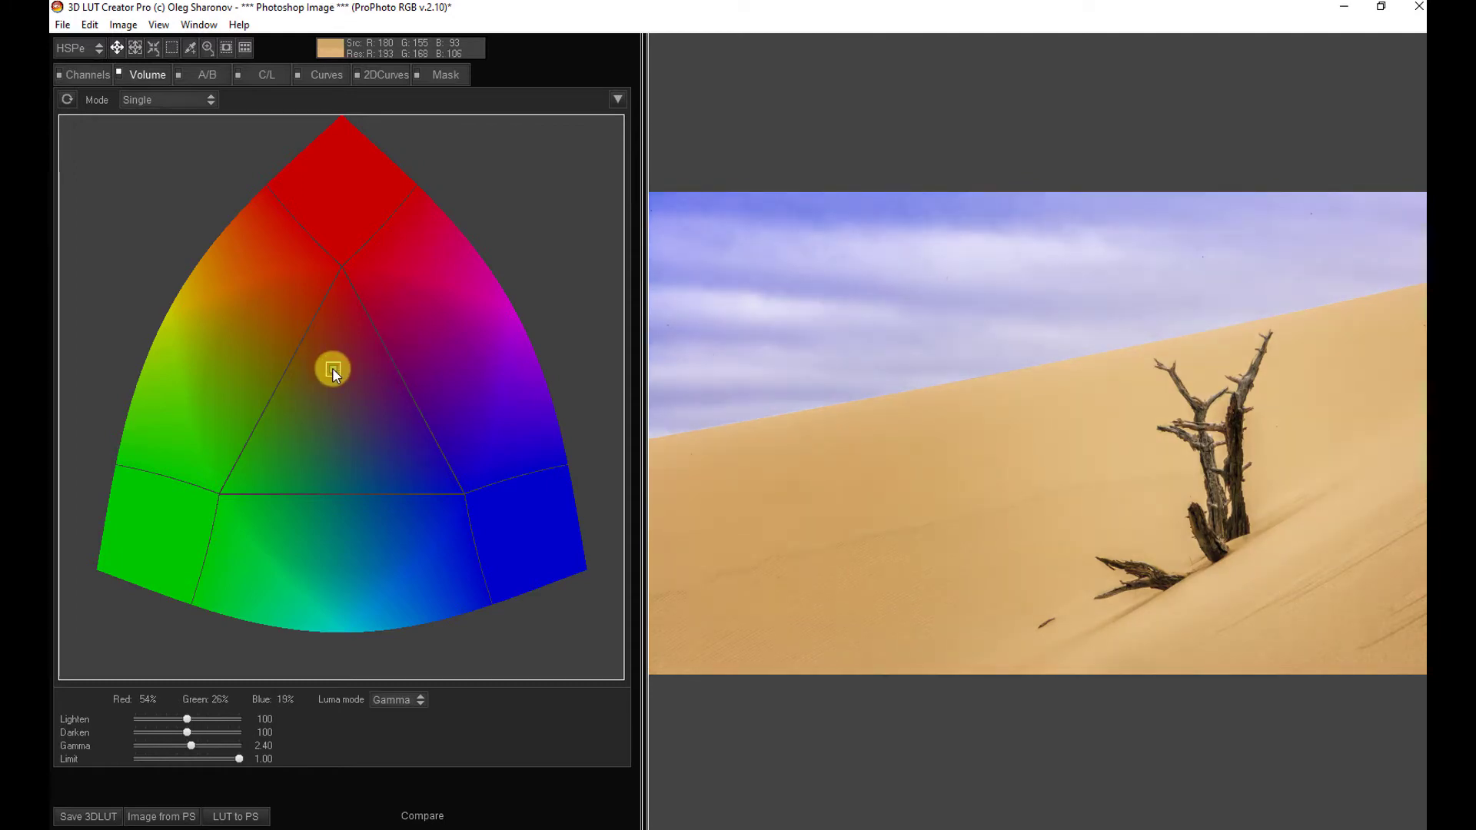
pyautogui.moveTo(333, 369); pyautogui.dragTo(440, 608)
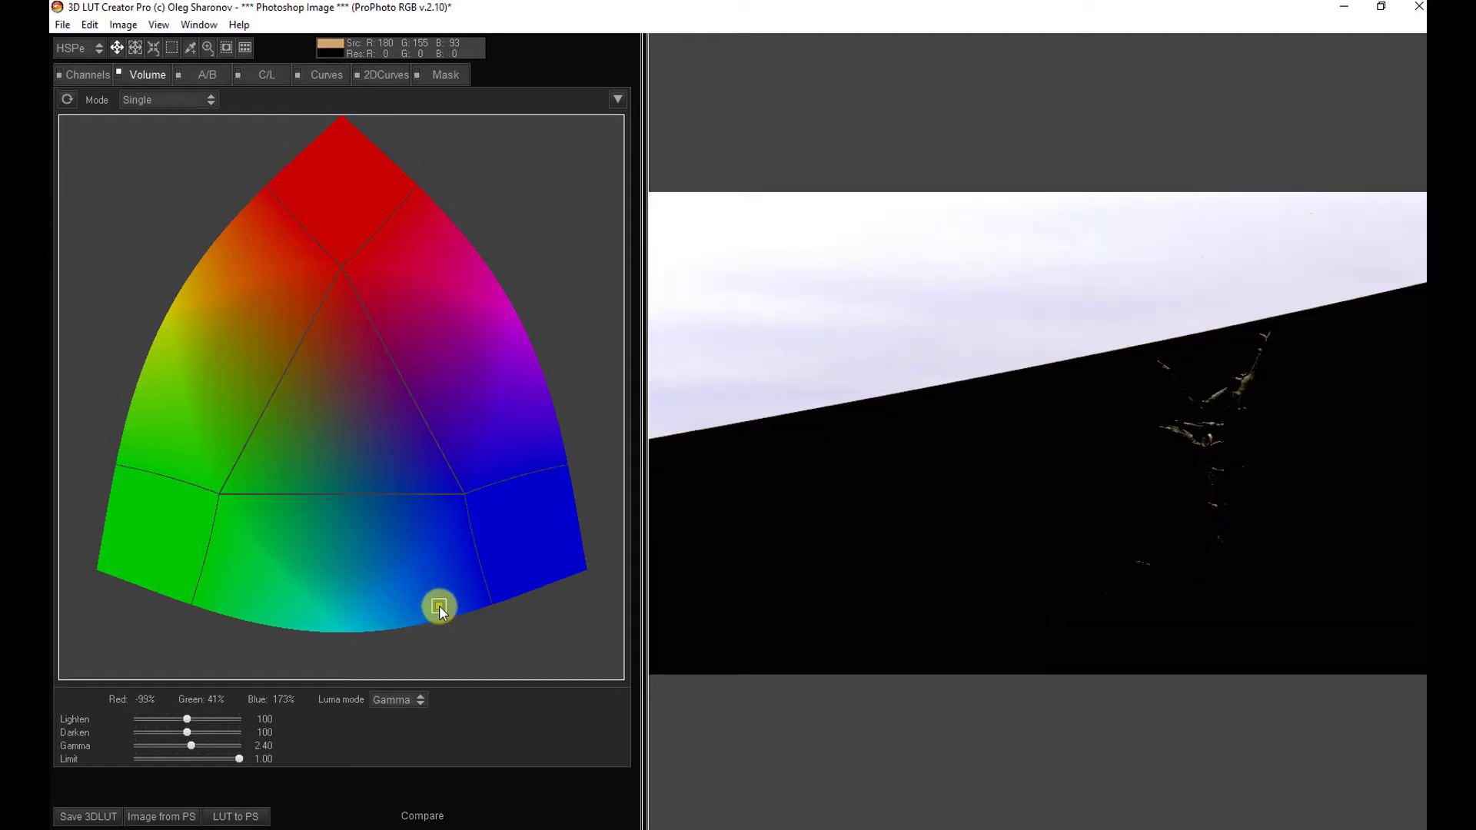
pyautogui.moveTo(442, 613); pyautogui.dragTo(338, 343)
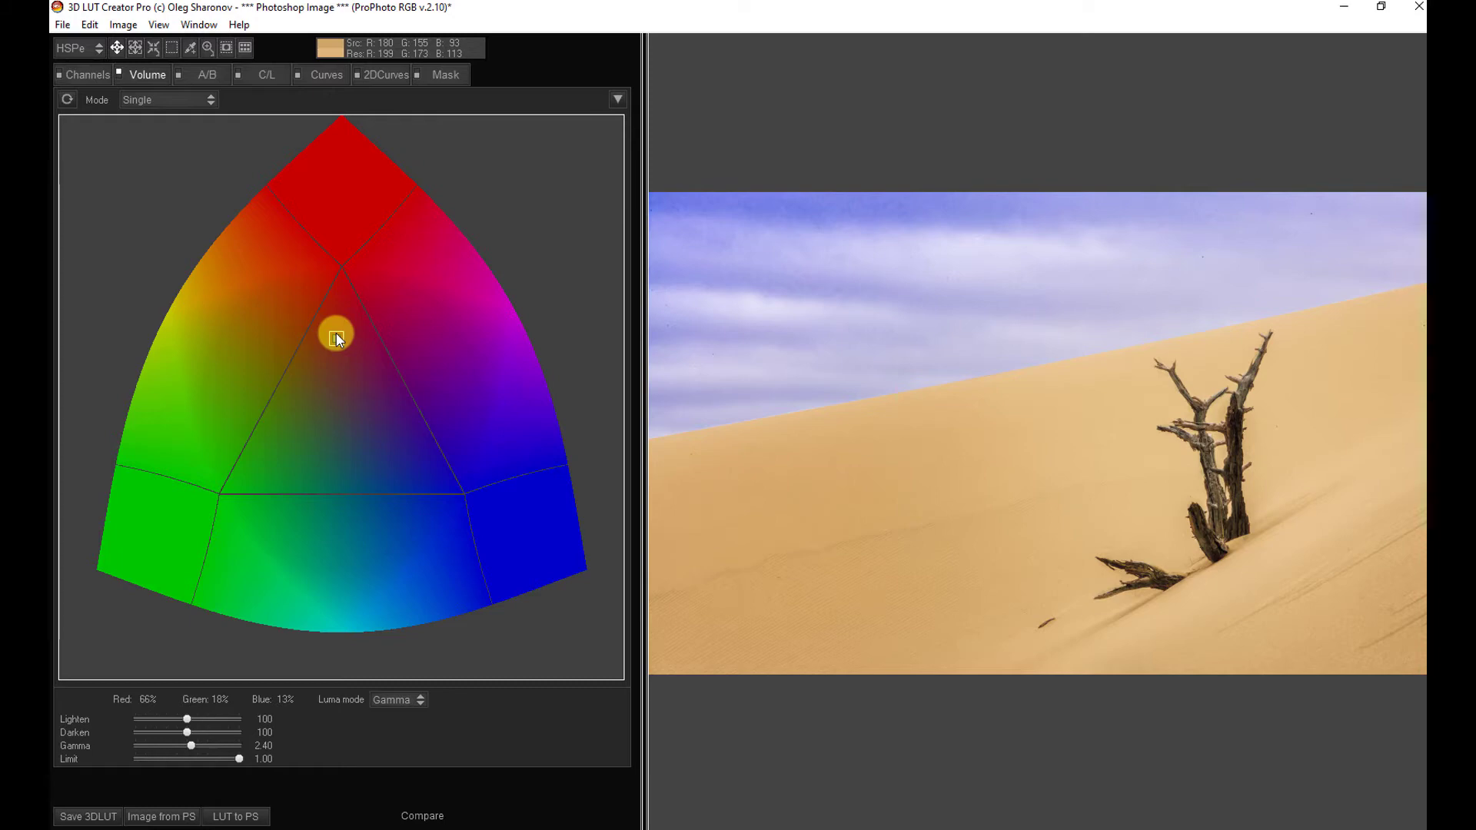
pyautogui.doubleClick(336, 336)
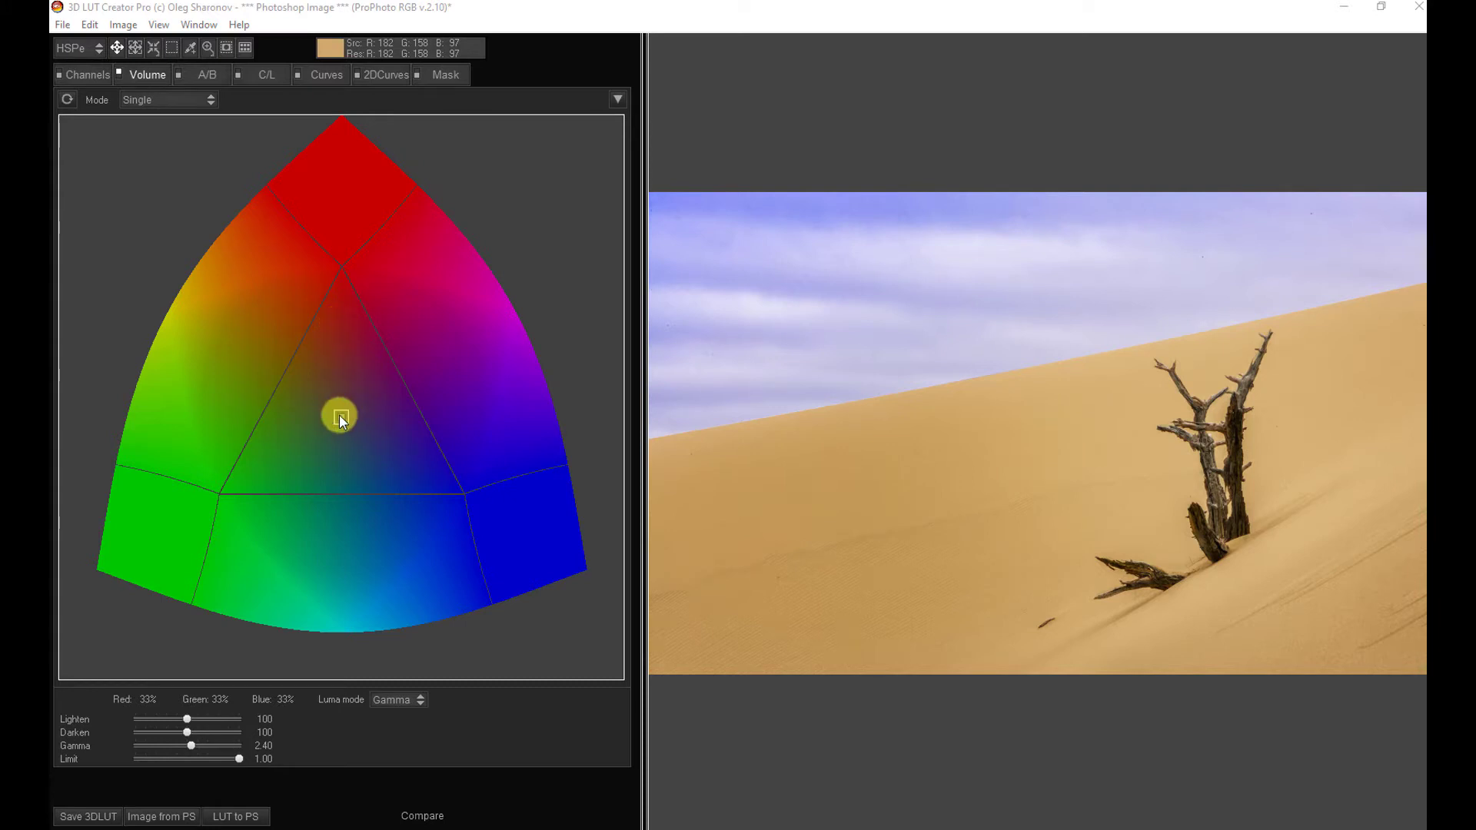
# Try the Volume point across the magenta area, down to about Red 56%, Green -13%, Blue 58%, and reset it to neutral
pyautogui.moveTo(340, 416); pyautogui.dragTo(385, 291)
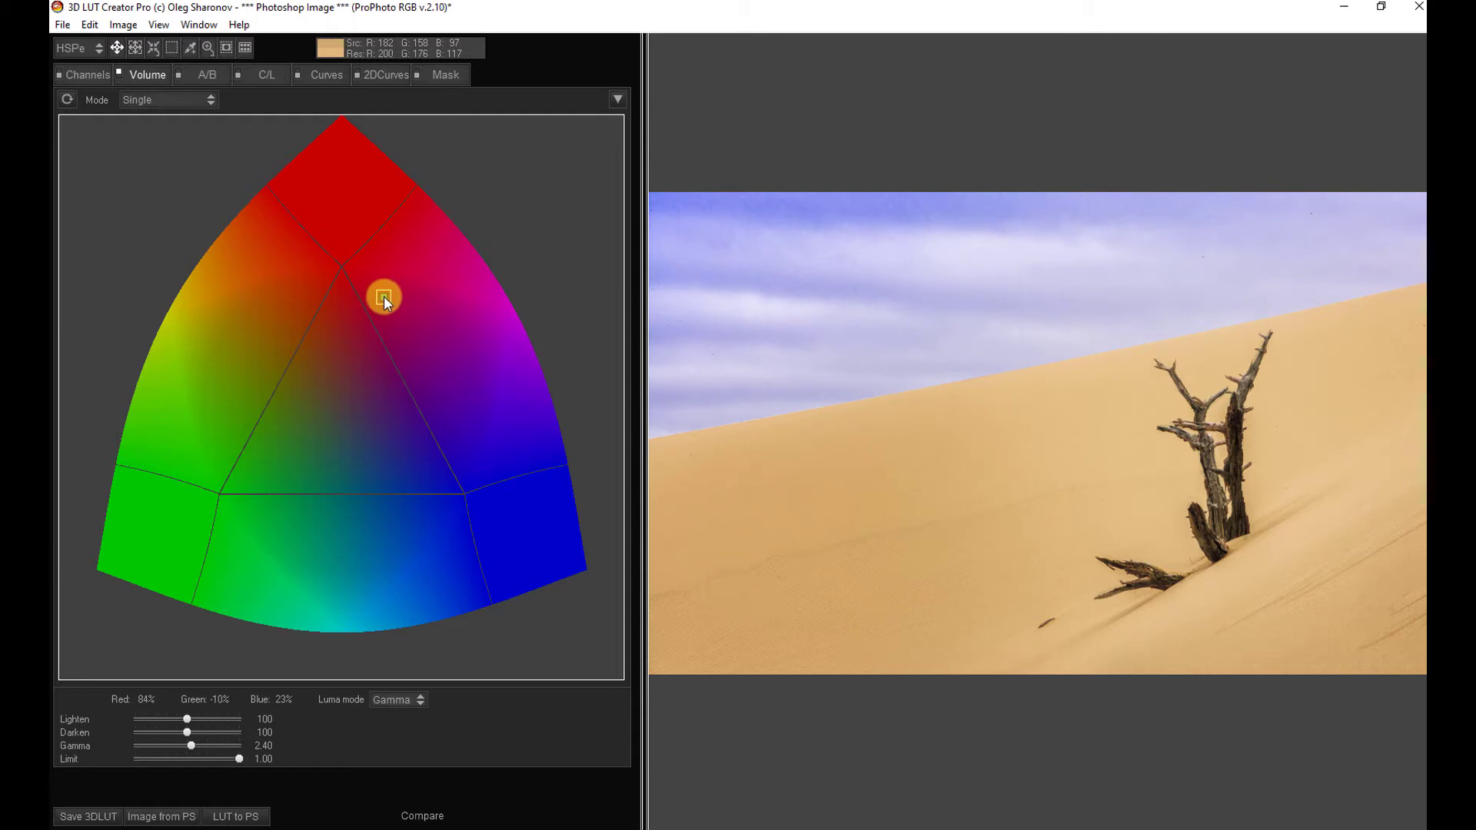
pyautogui.moveTo(384, 297); pyautogui.dragTo(395, 320)
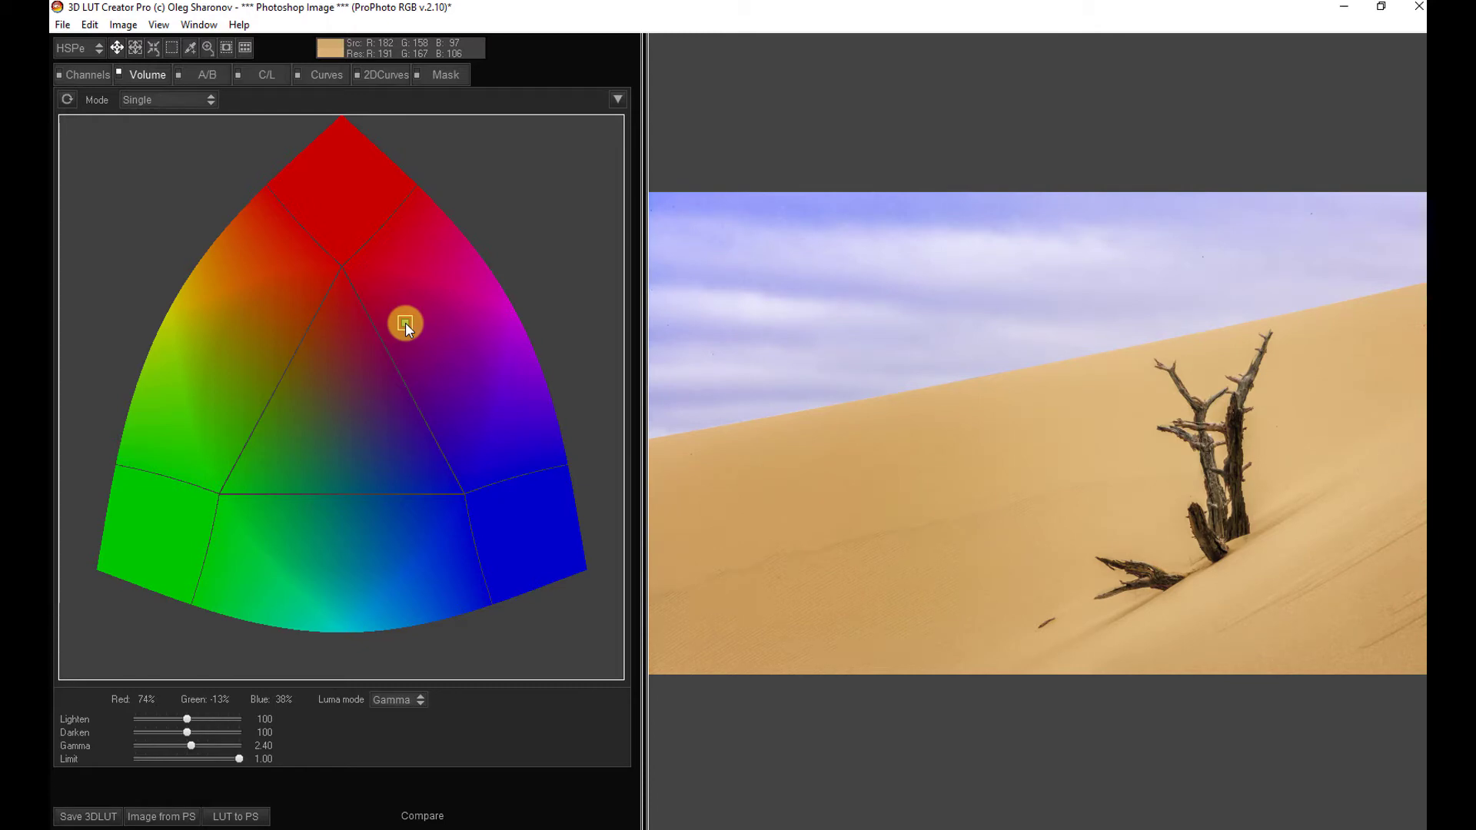
pyautogui.moveTo(406, 327); pyautogui.dragTo(428, 370)
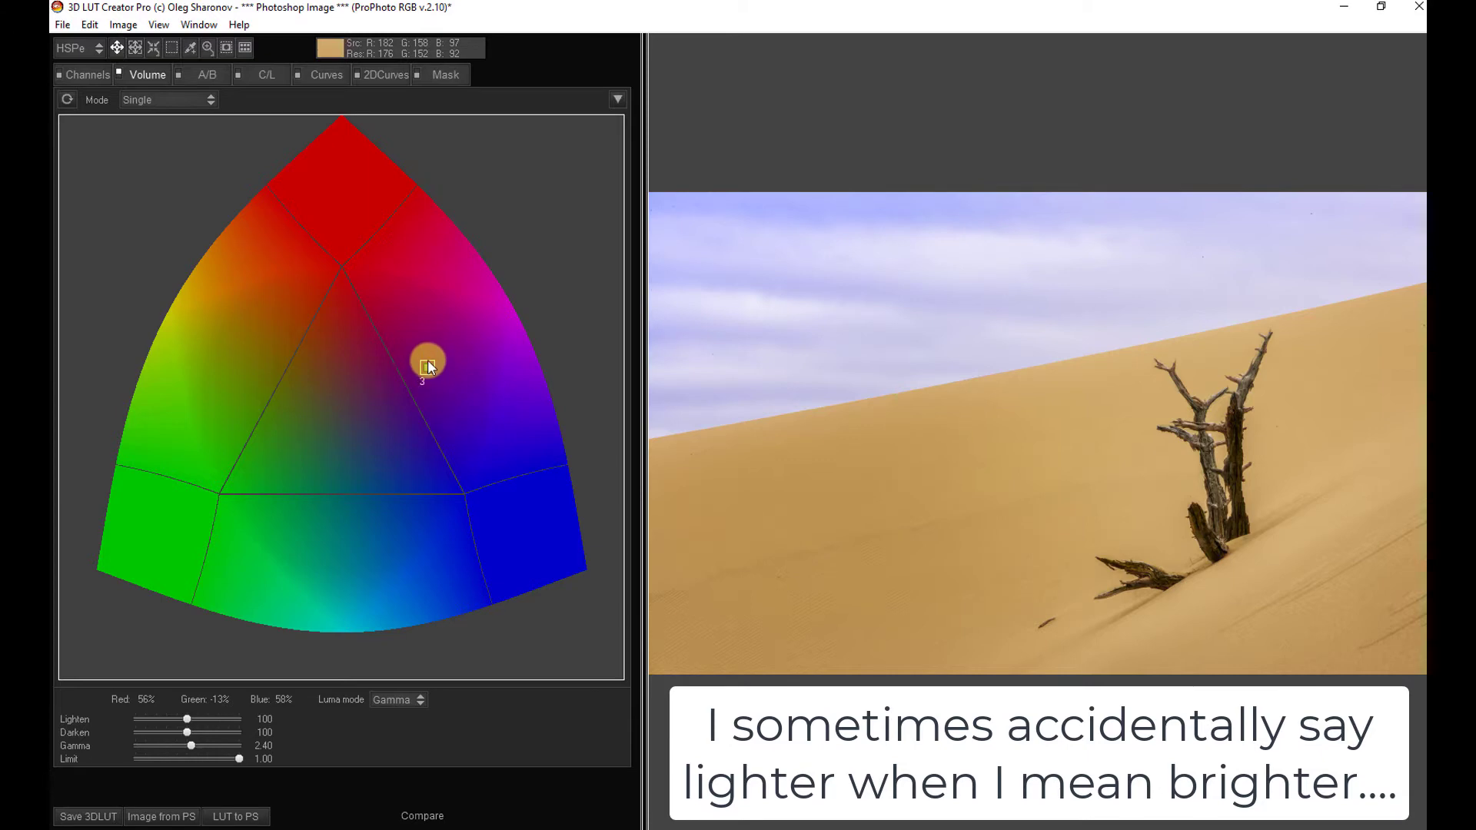
pyautogui.moveTo(428, 361)
pyautogui.mouseDown()
pyautogui.moveTo(428, 318)
pyautogui.moveTo(423, 378)
pyautogui.mouseUp()
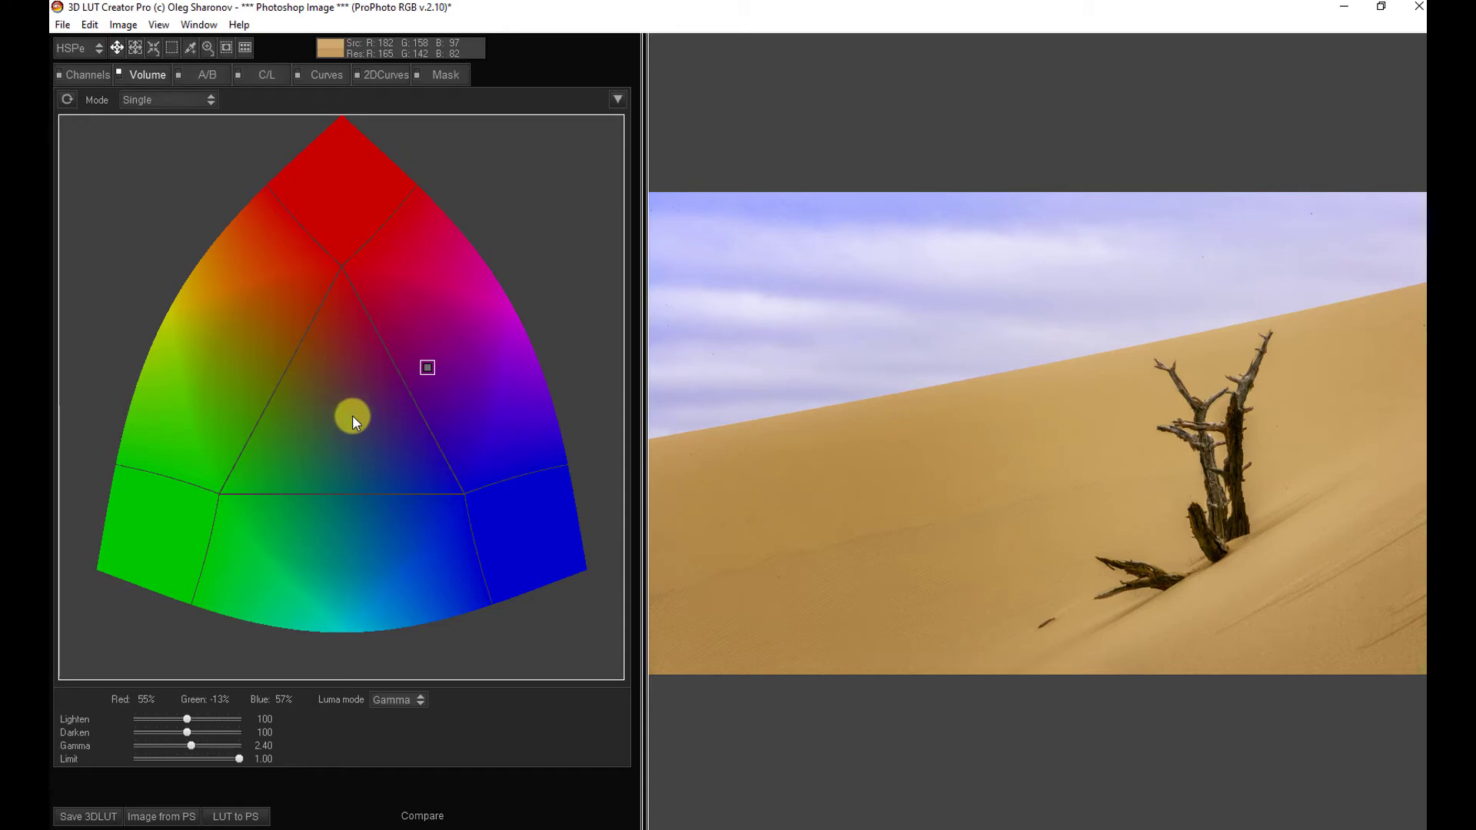
pyautogui.keyDown('ctrl'); pyautogui.click(428, 369); pyautogui.keyUp('ctrl')
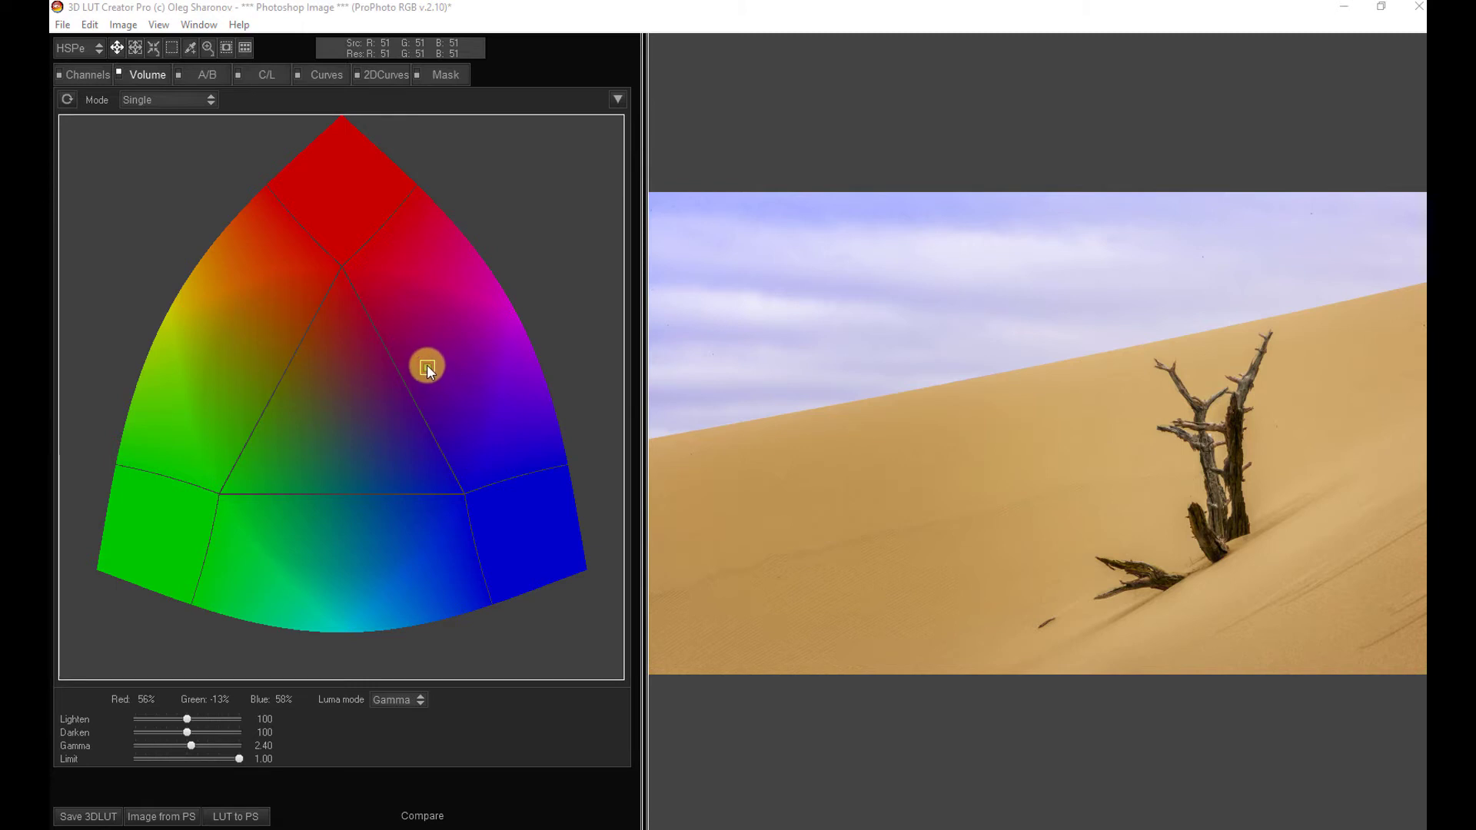
pyautogui.doubleClick(426, 366)
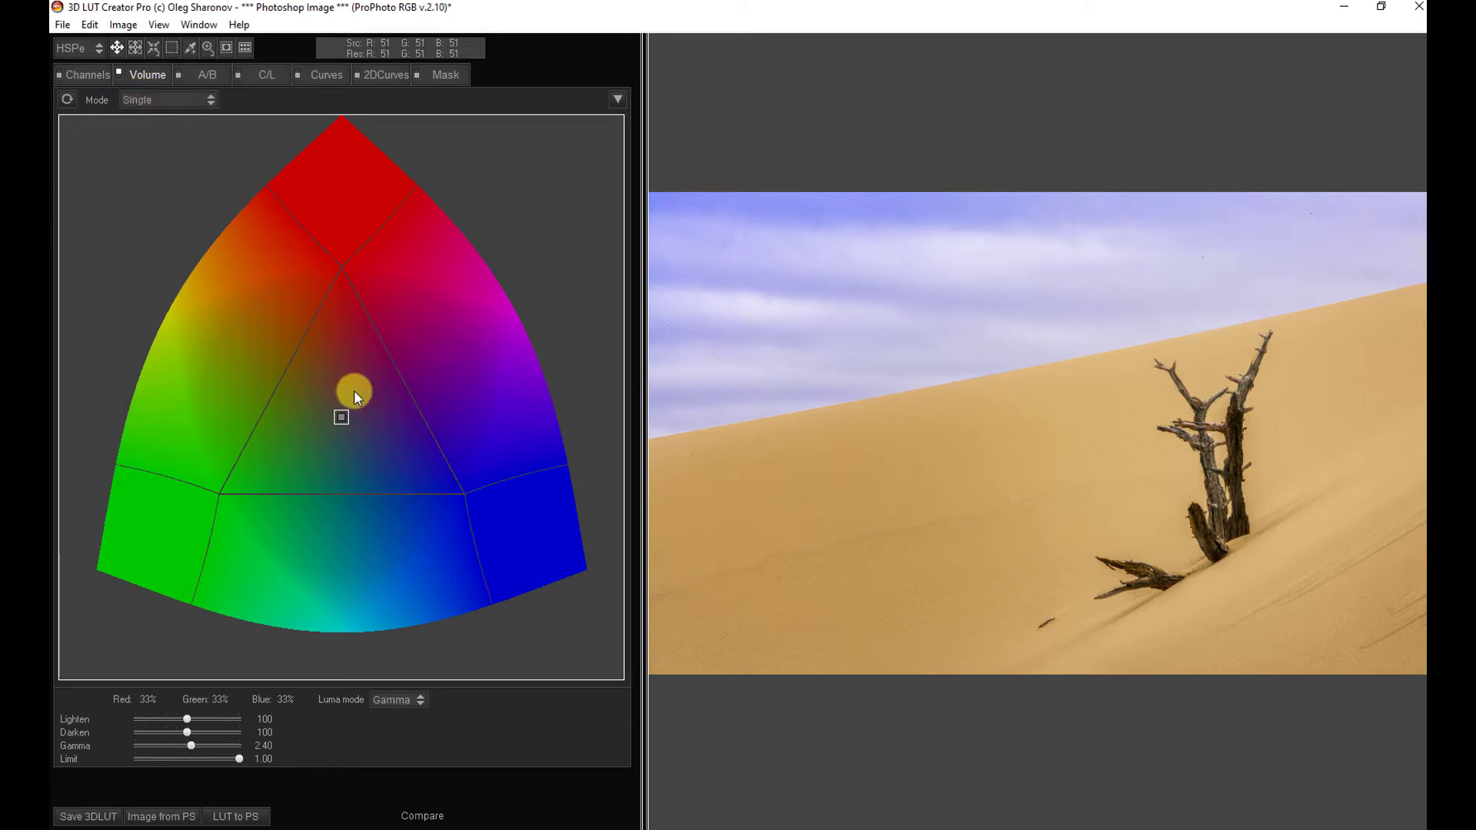
# Set the Volume mode to Shadows-Highlights and move the Highlights point into the red area at Red 105%, Green -7%, Blue -4%
pyautogui.click(211, 102)
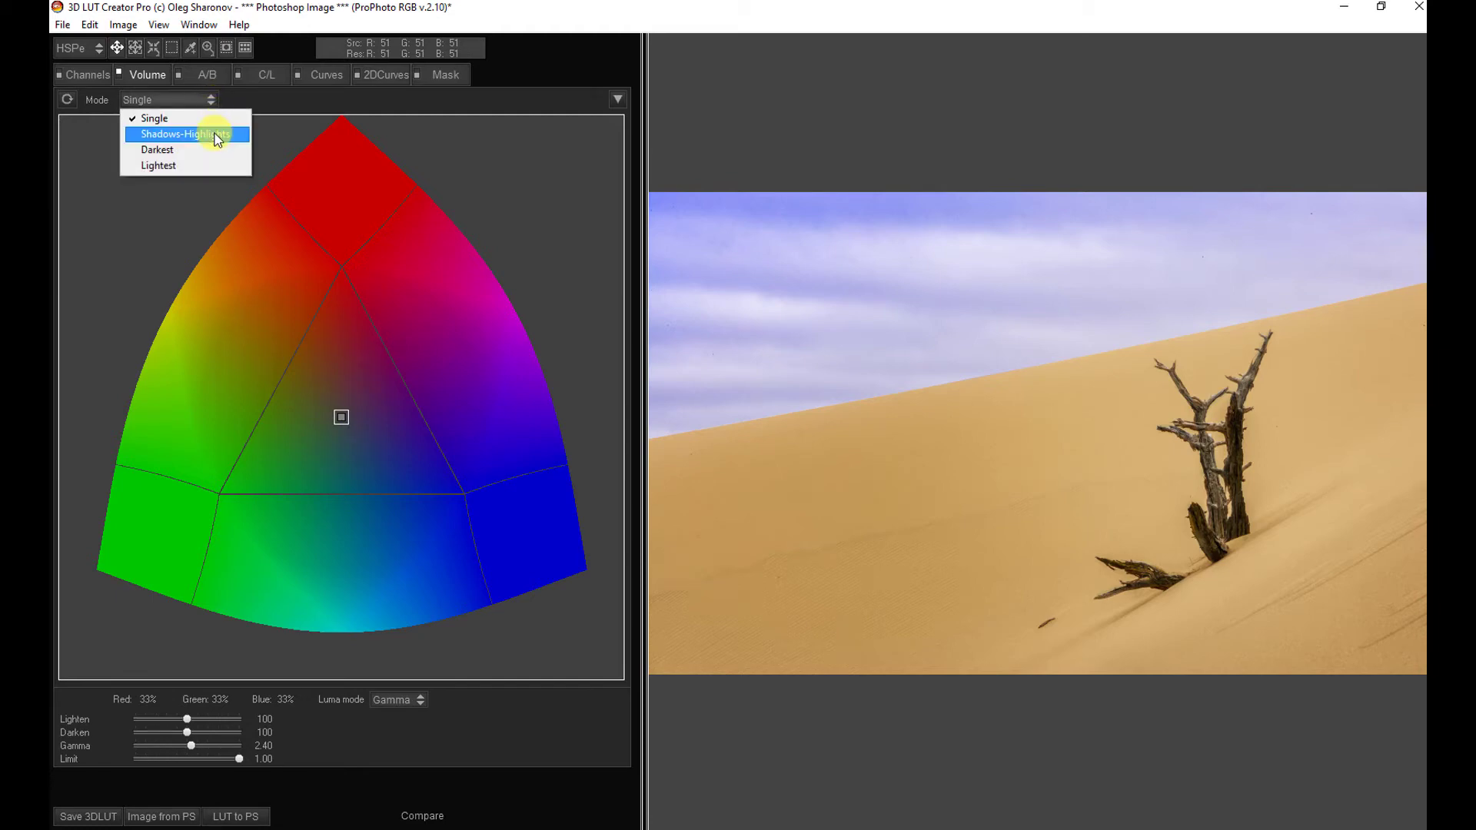
pyautogui.click(217, 137)
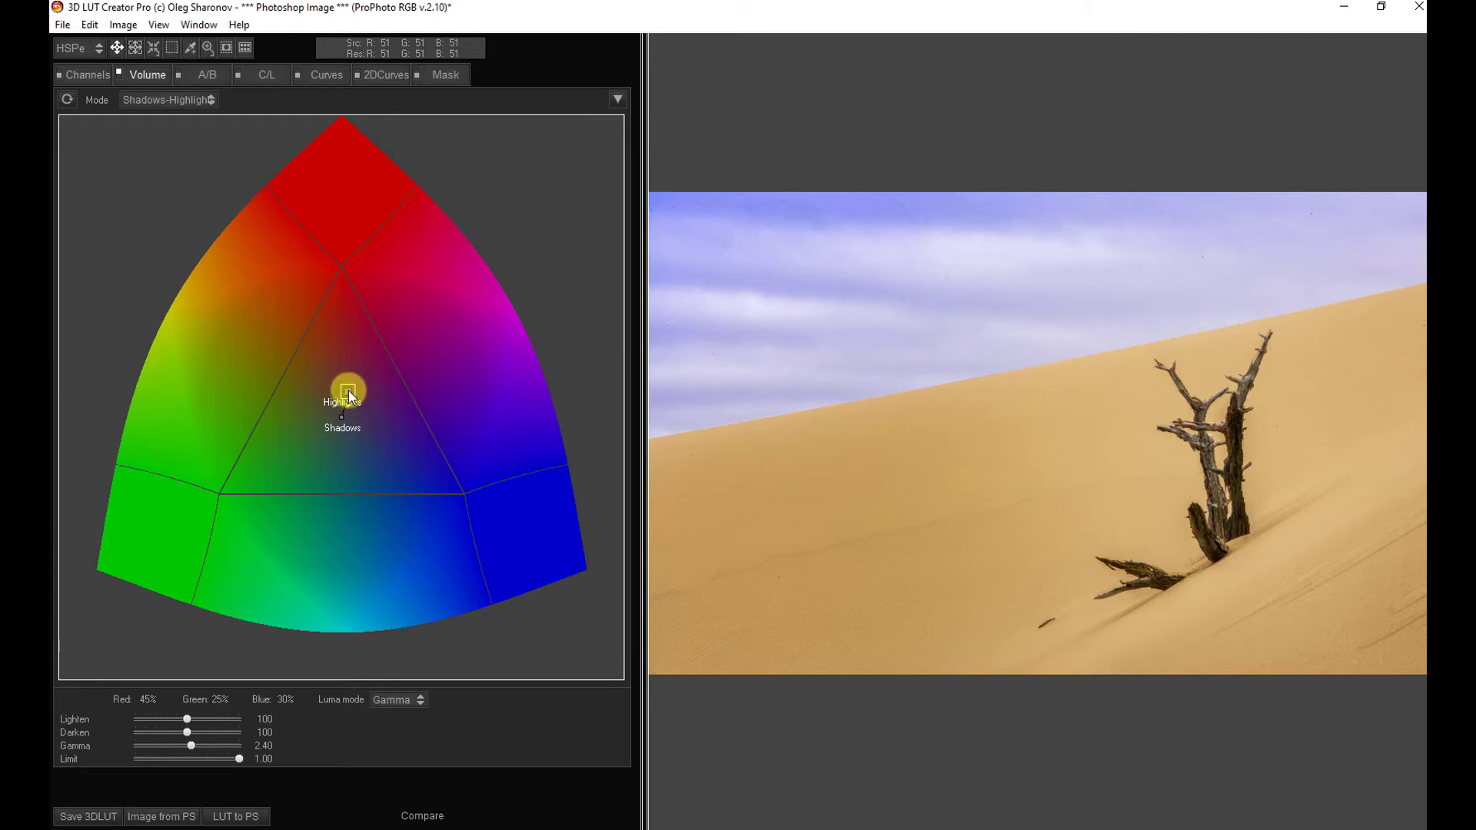
pyautogui.moveTo(349, 393); pyautogui.dragTo(346, 254)
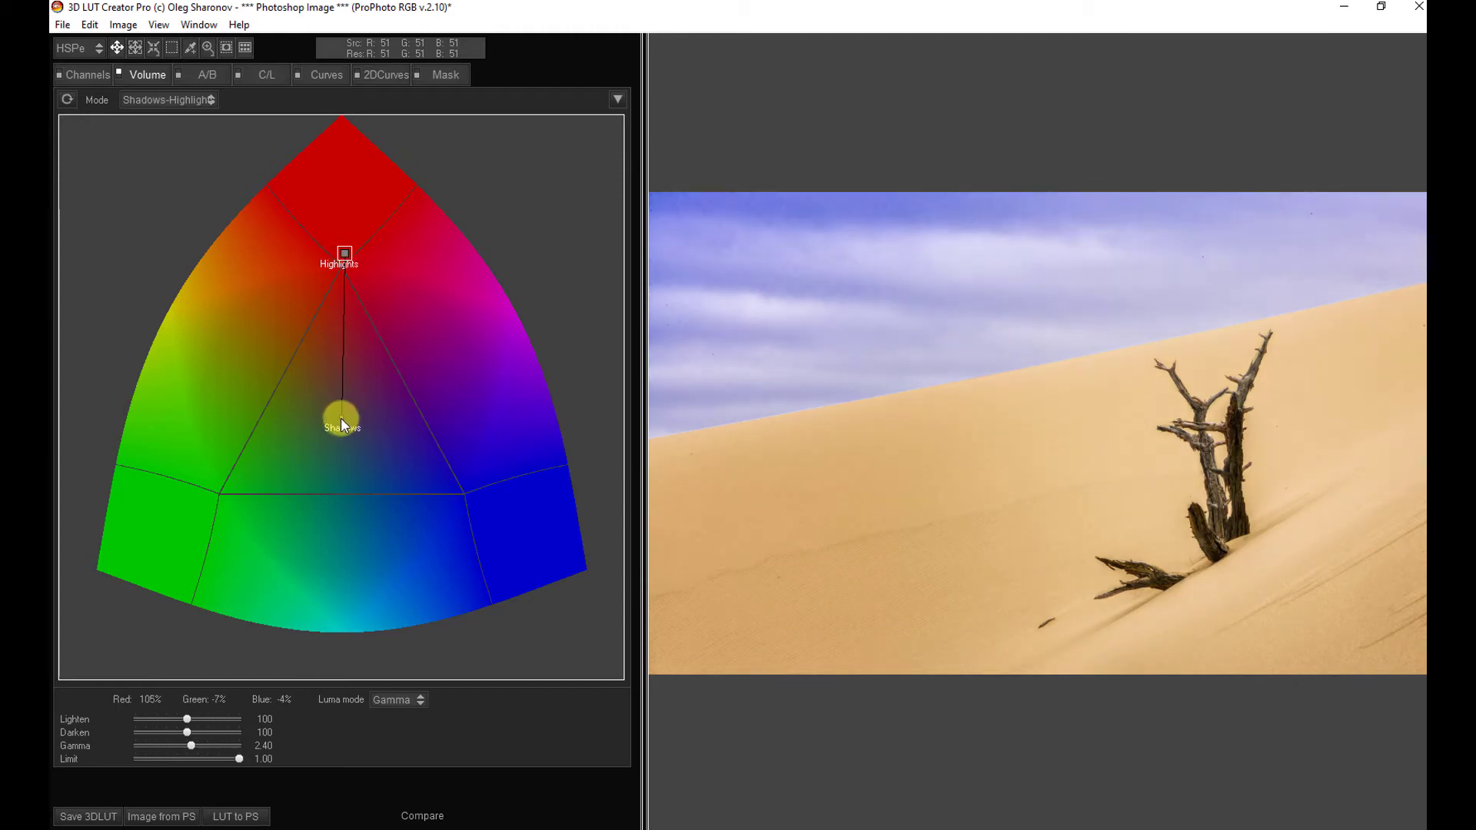
# Move the Shadows point close to the blue corner and preview the shadows-highlights mask on the desert photo for both points
pyautogui.click(340, 417)
pyautogui.moveTo(341, 417); pyautogui.dragTo(451, 488)
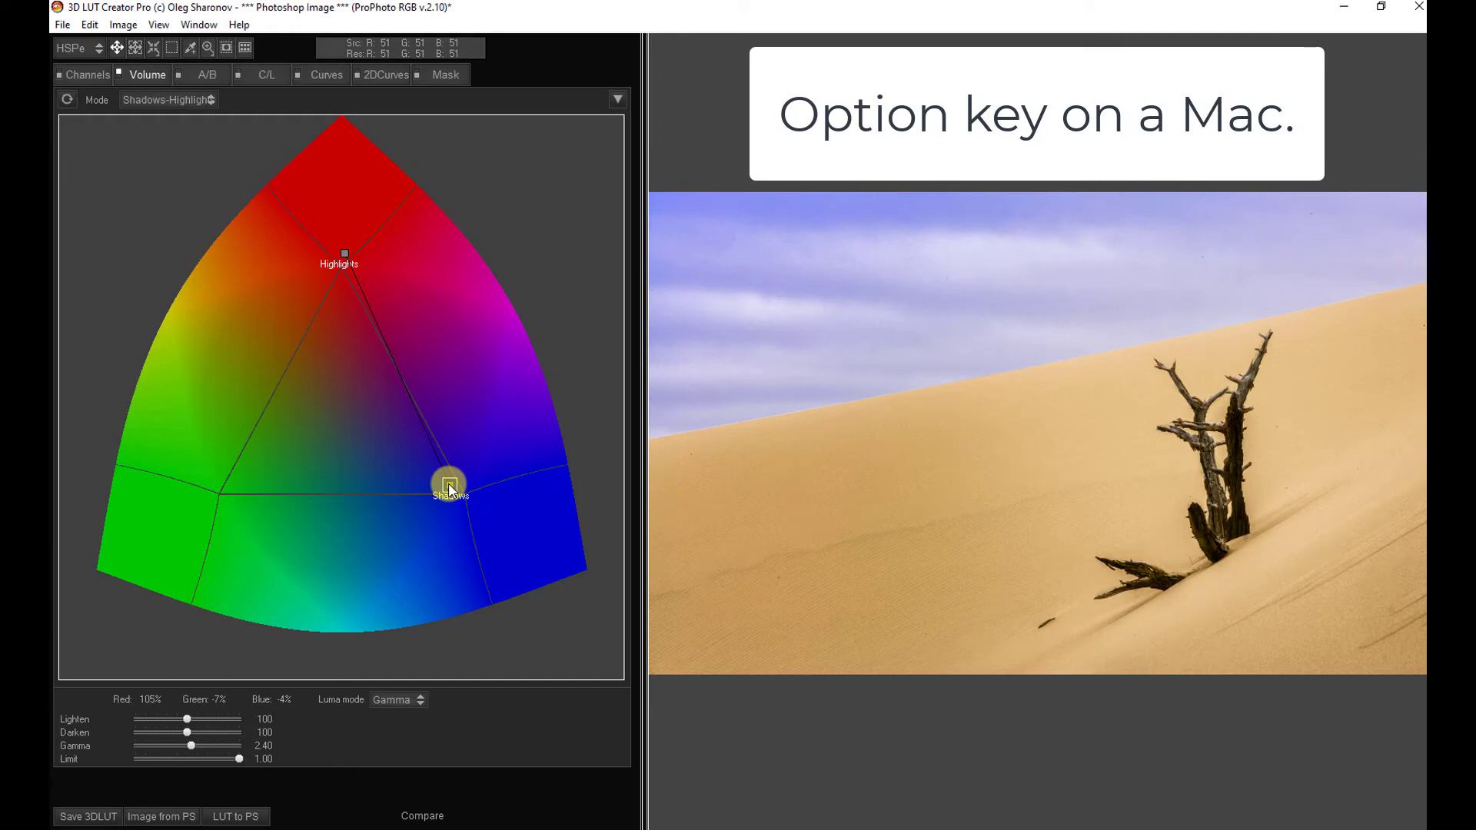
pyautogui.press('alt')
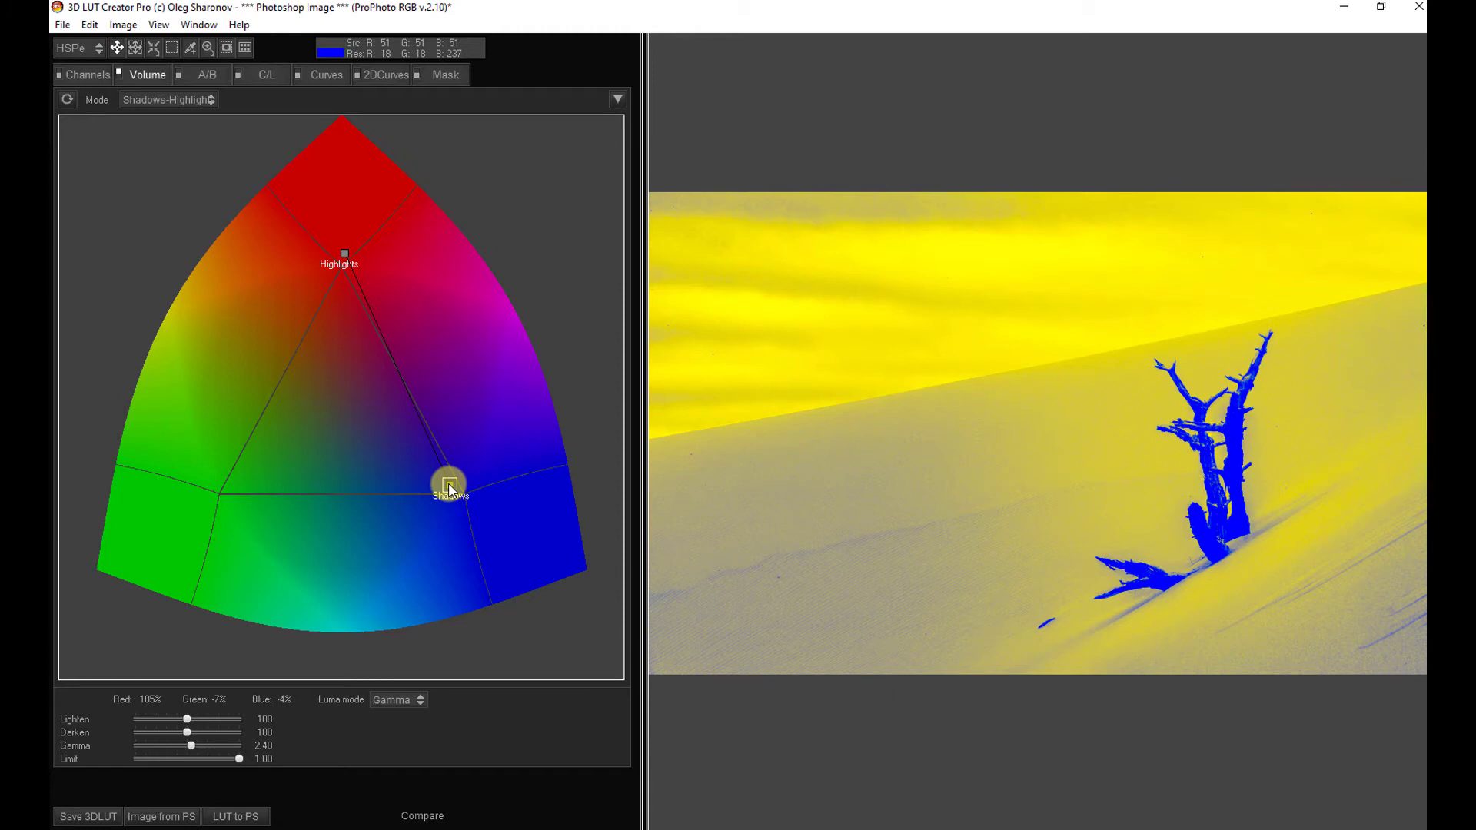
pyautogui.press('space')
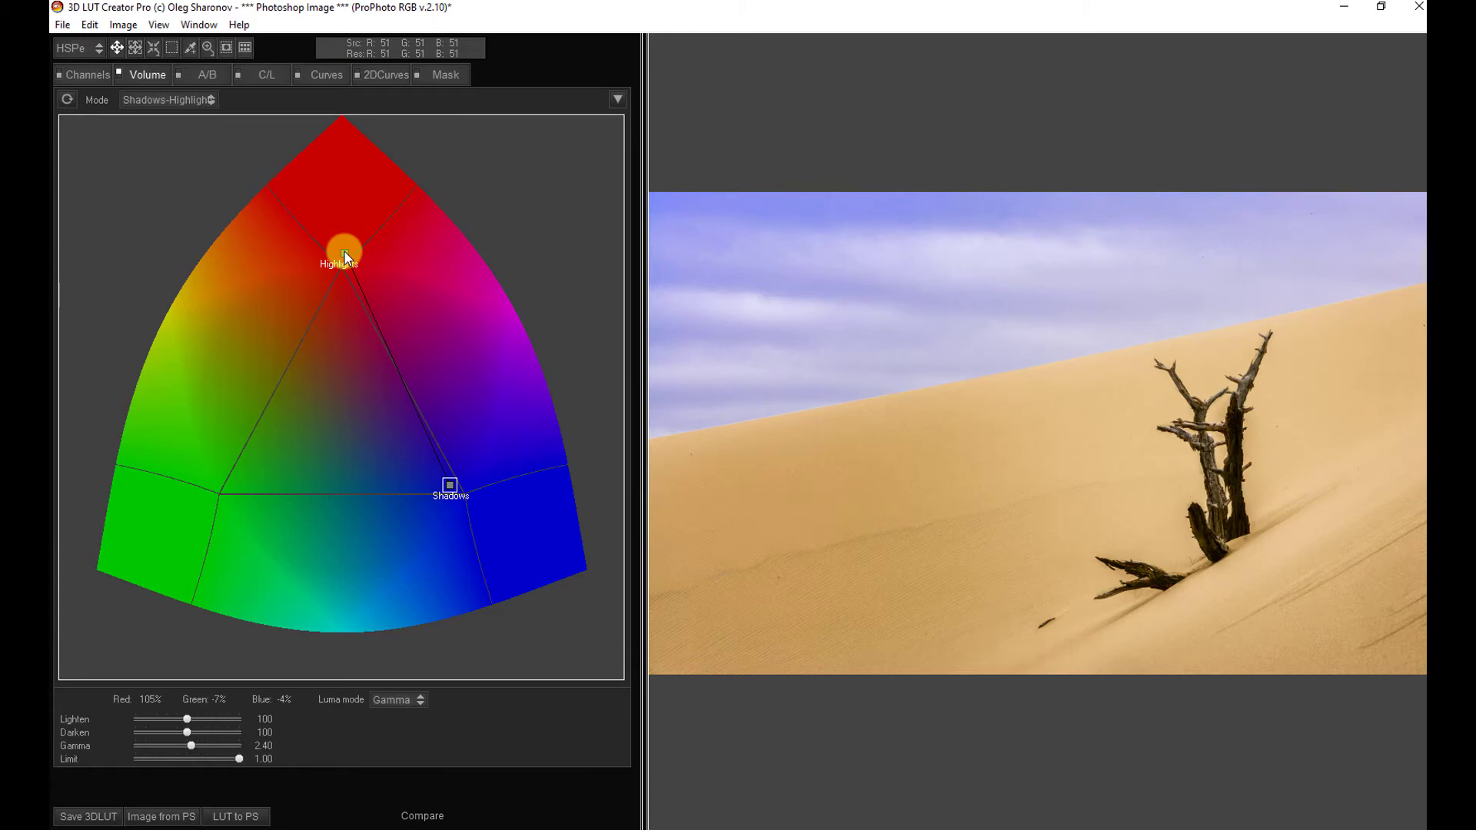
pyautogui.click(345, 254)
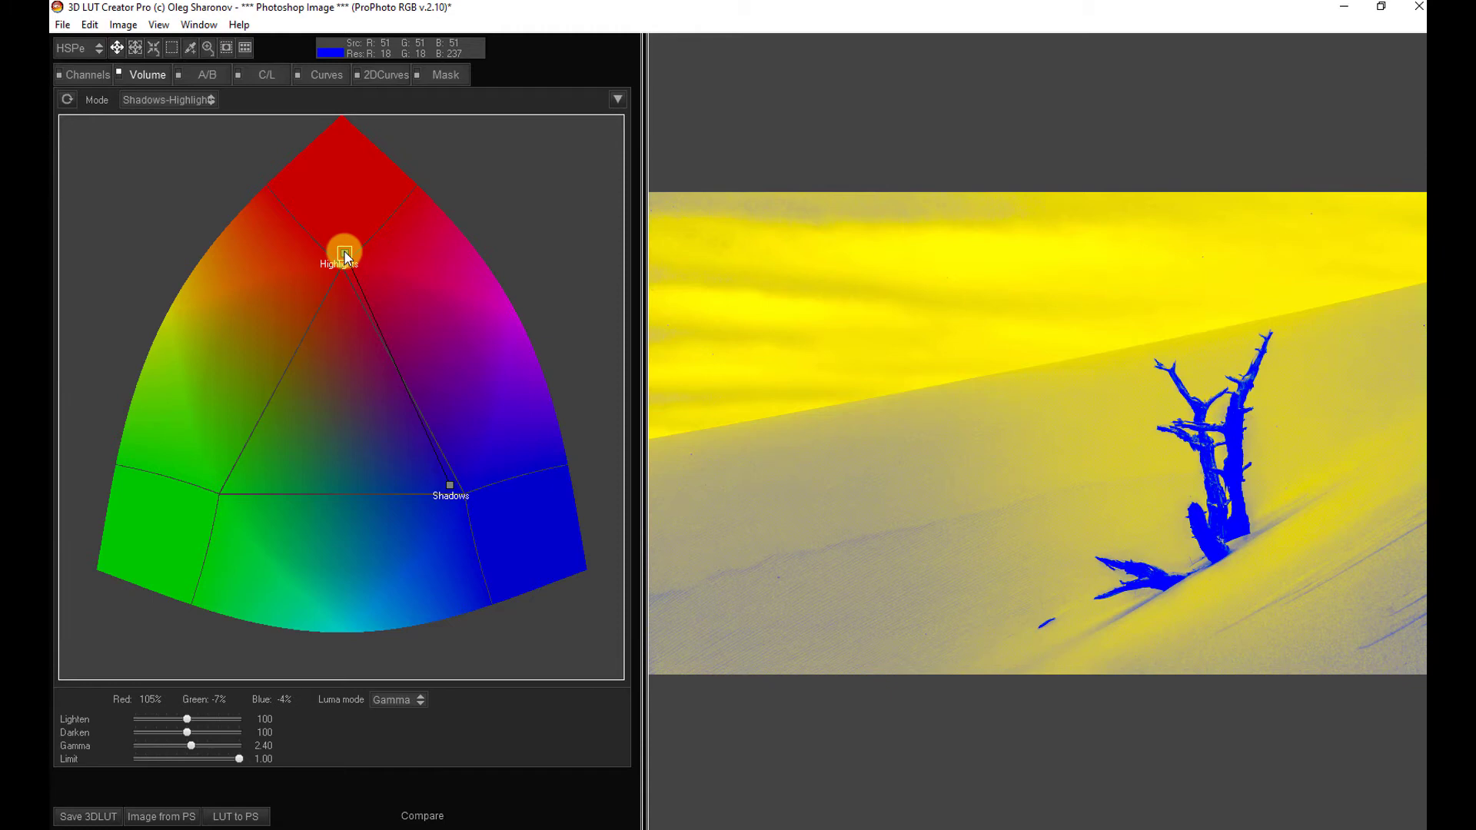
pyautogui.press('space')
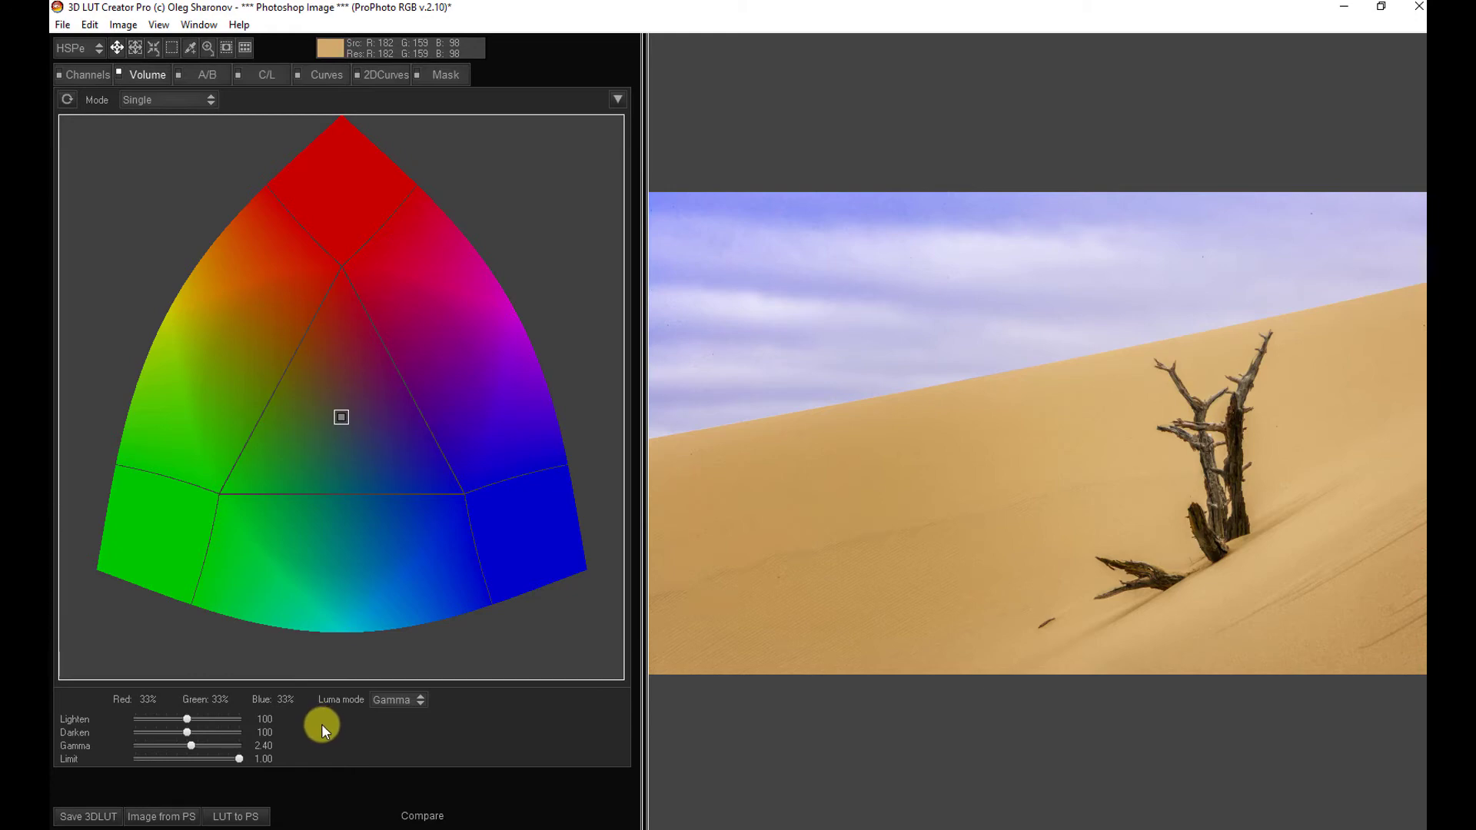
# Compare the Multiply and Add luma modes with the Volume point at Red 72%, Green 9%, Blue 15%, and reset the Volume settings
pyautogui.click(397, 702)
pyautogui.moveTo(343, 415); pyautogui.dragTo(349, 325)
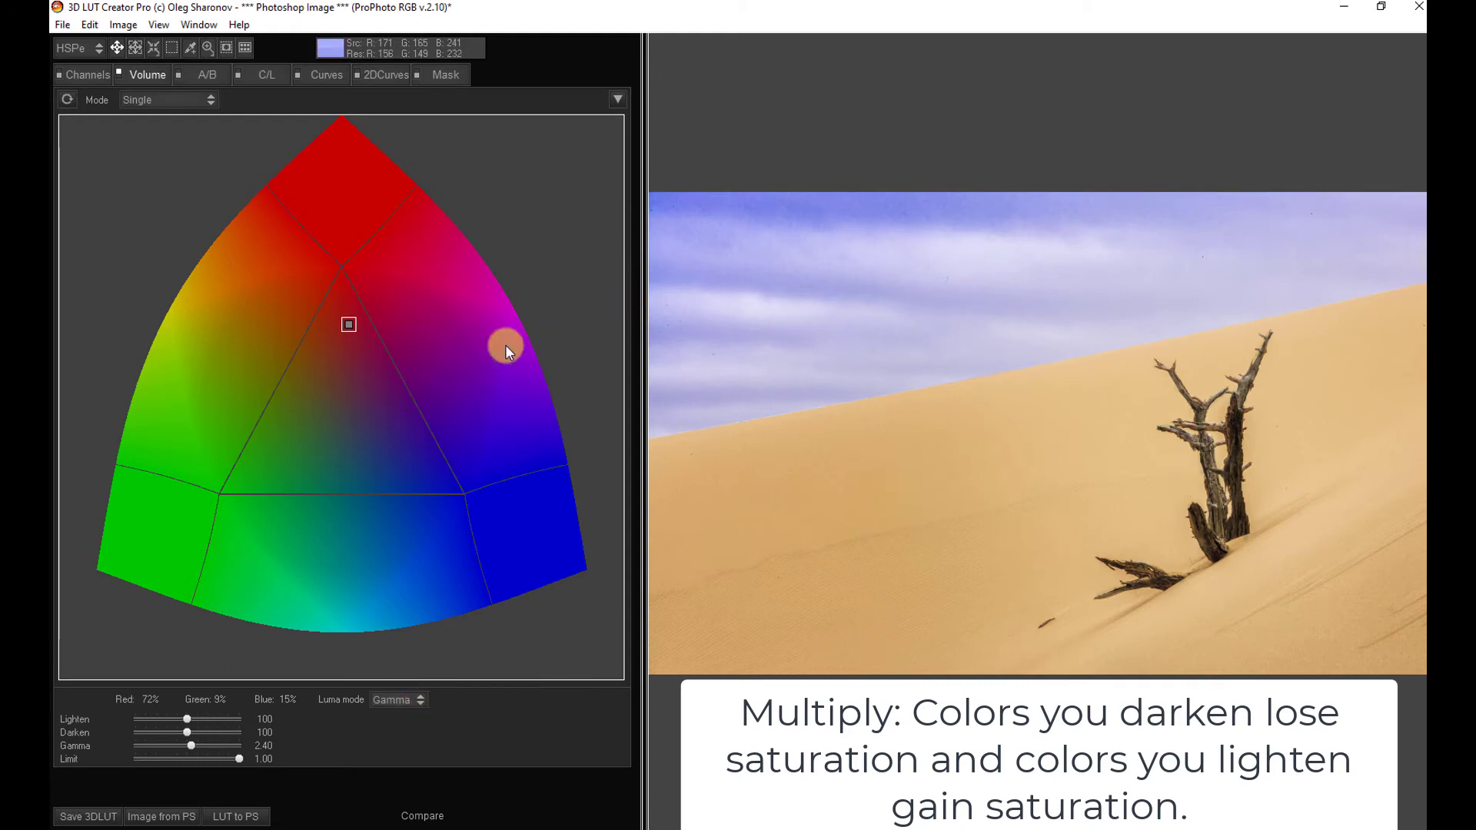
pyautogui.click(420, 700)
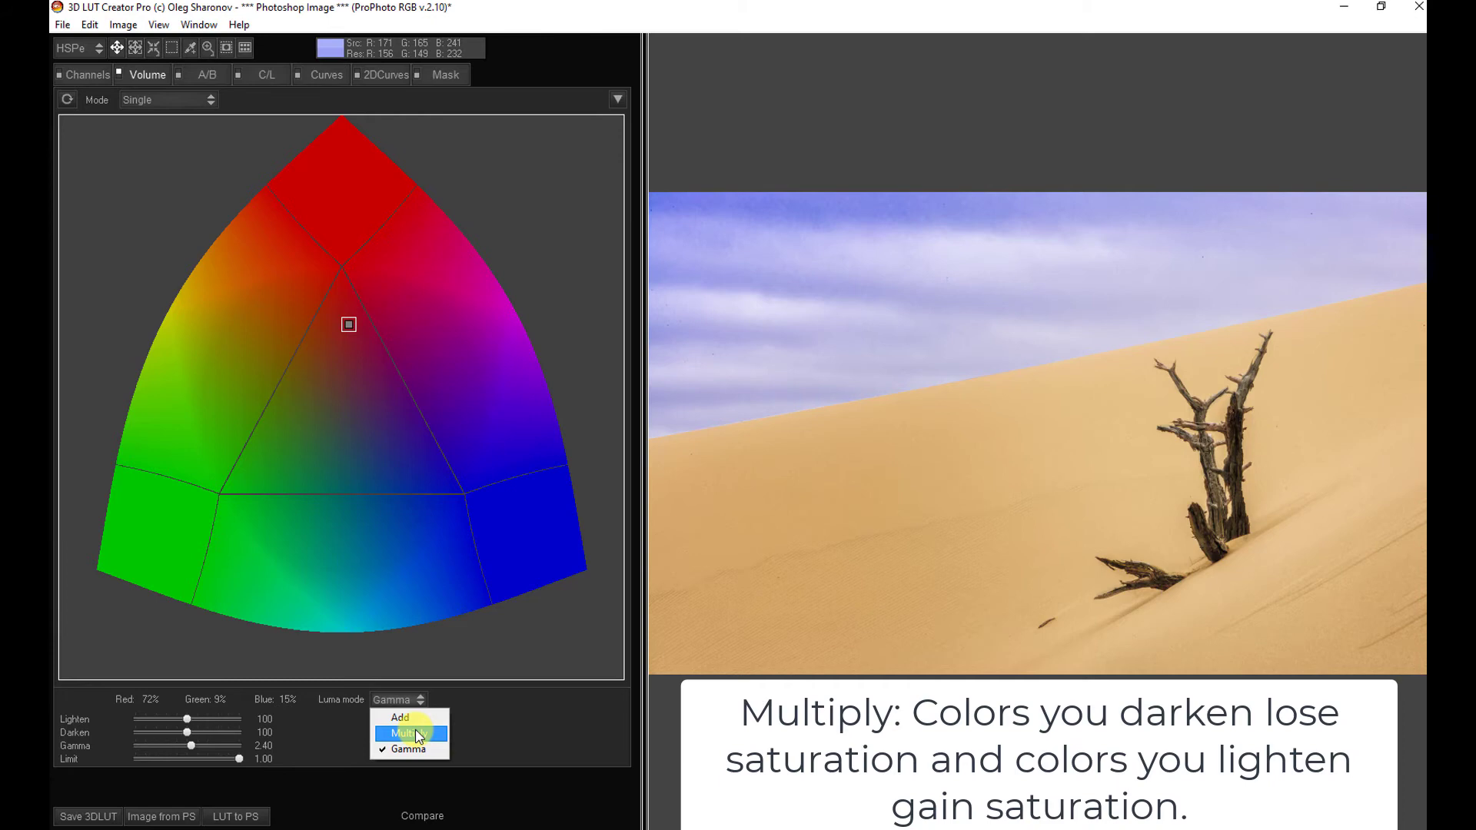
pyautogui.click(415, 734)
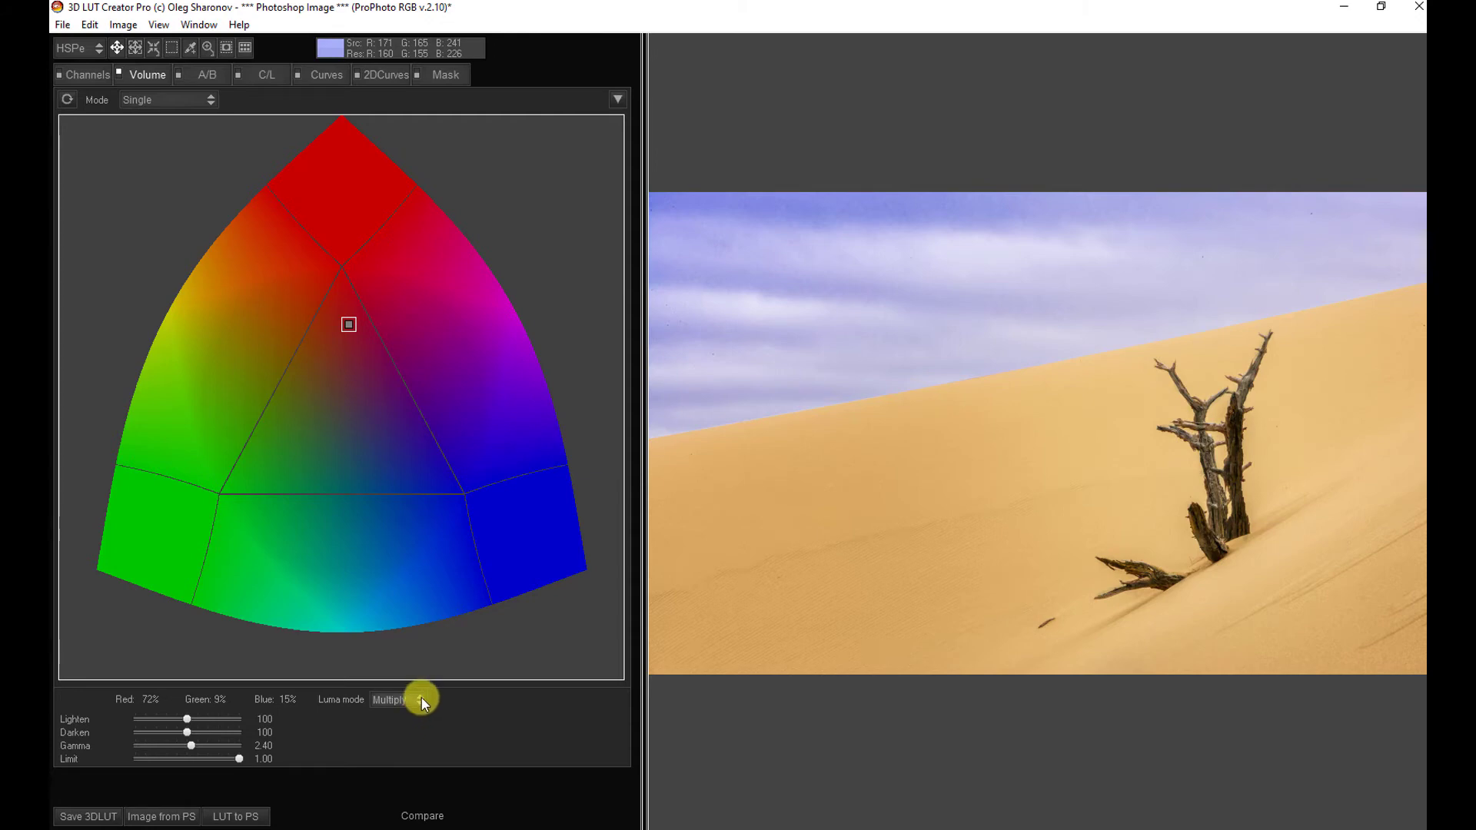
pyautogui.click(421, 700)
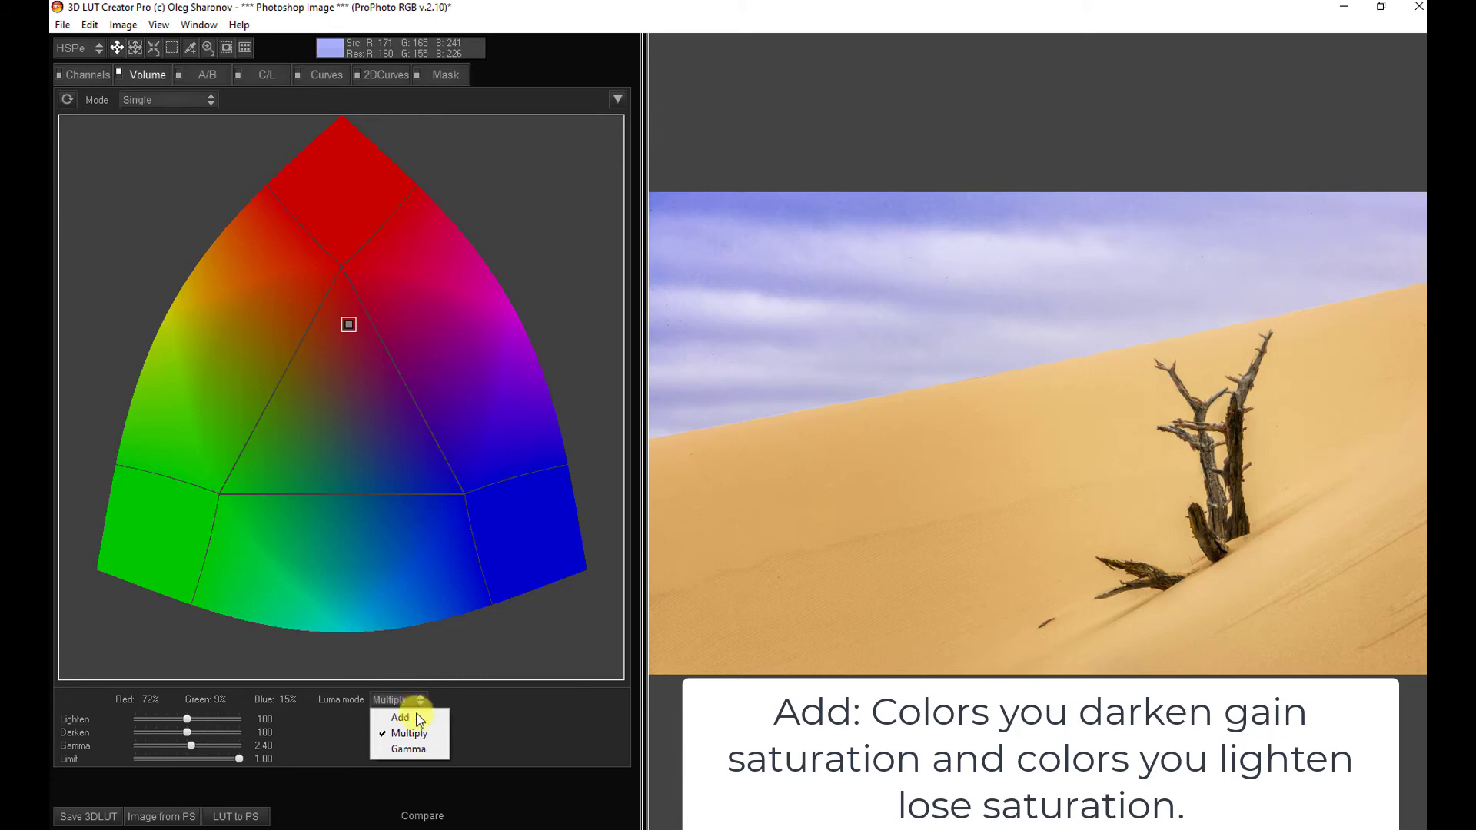
pyautogui.click(401, 719)
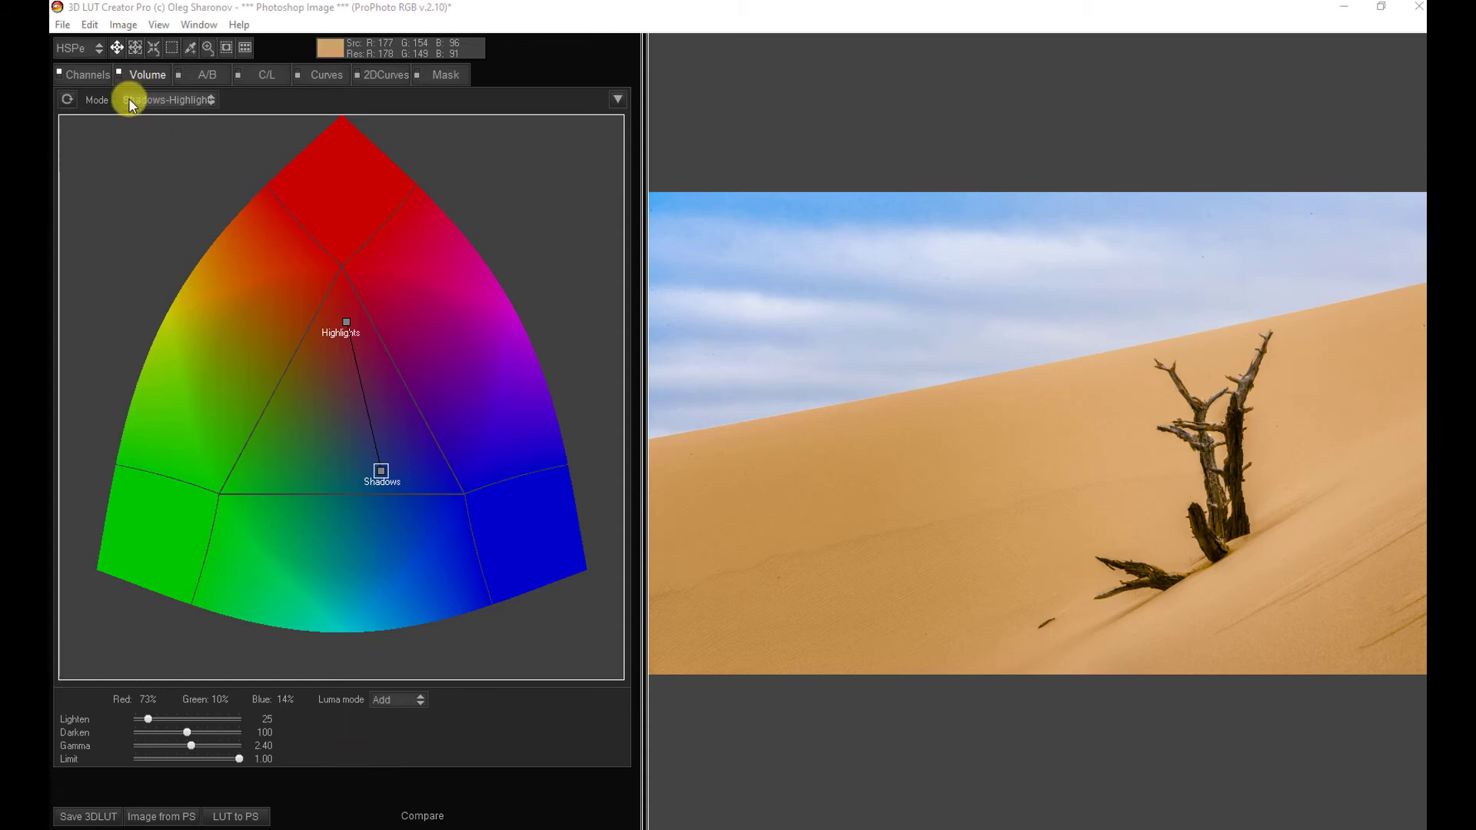
pyautogui.click(67, 100)
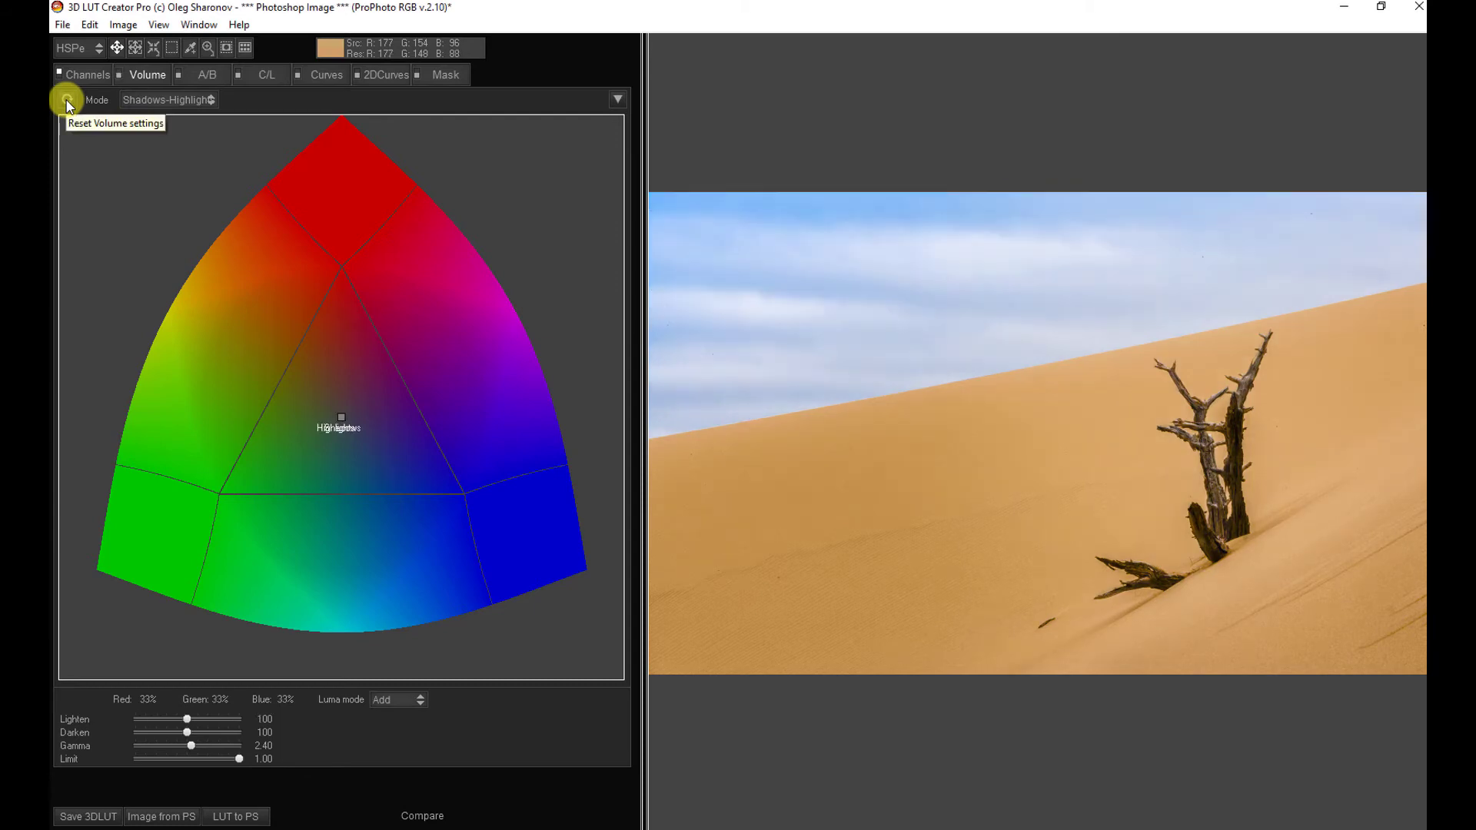
pyautogui.click(67, 102)
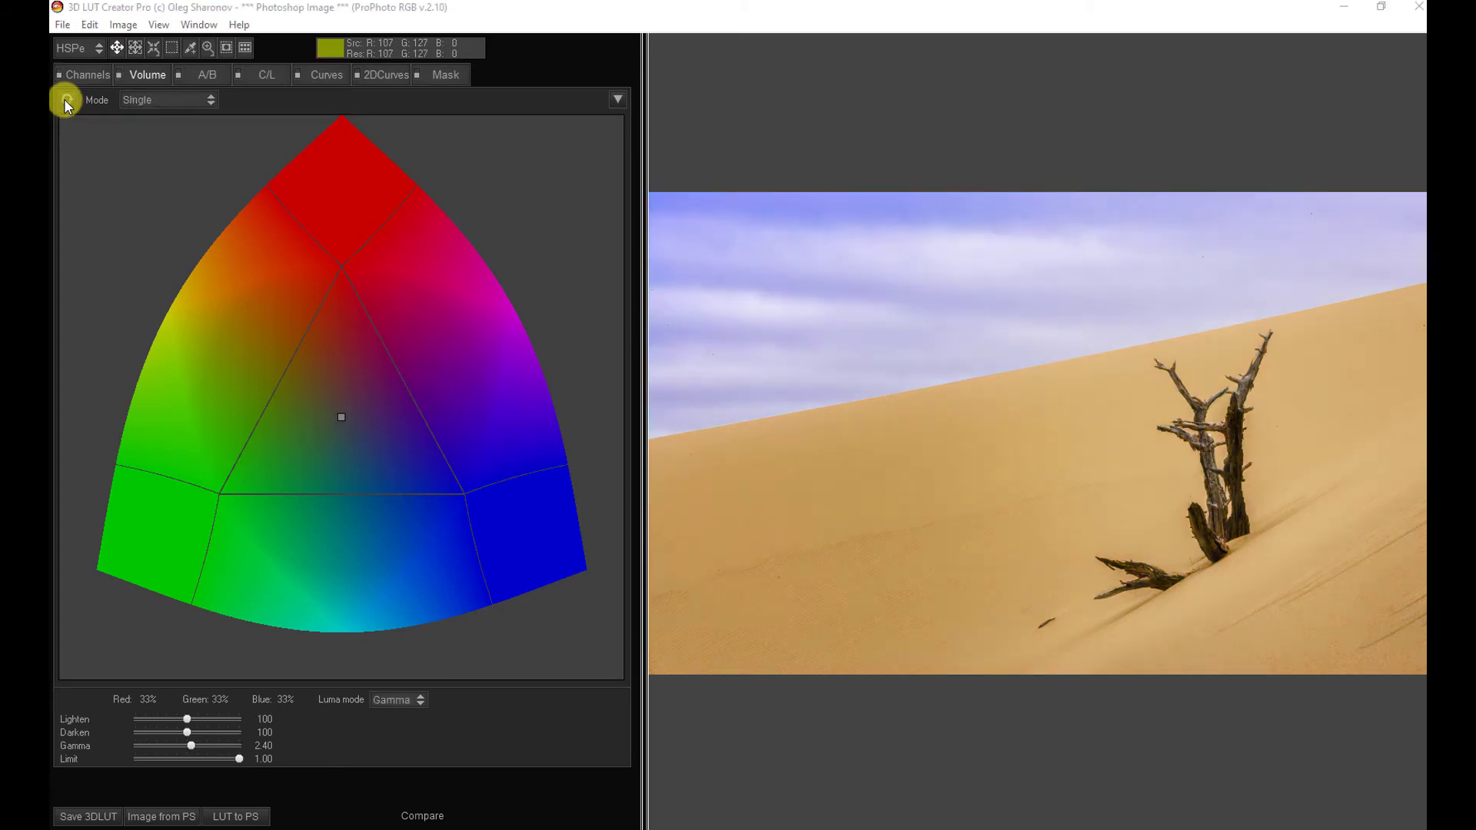
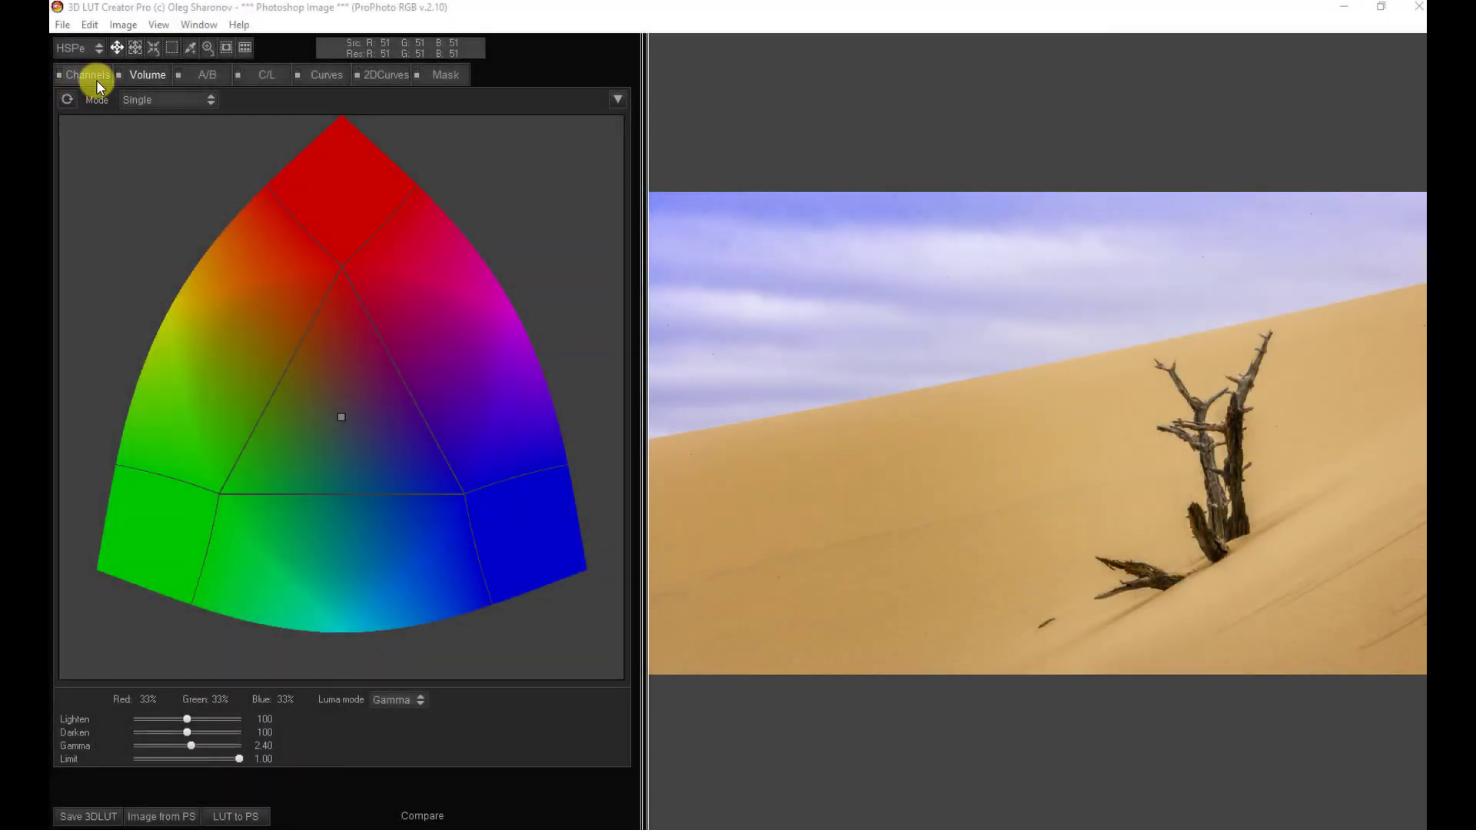
# In the Channels RGB Matrix, move the green point inward until Green reads R 18.8%, G 55.4%, B 25.8%
pyautogui.click(87, 75)
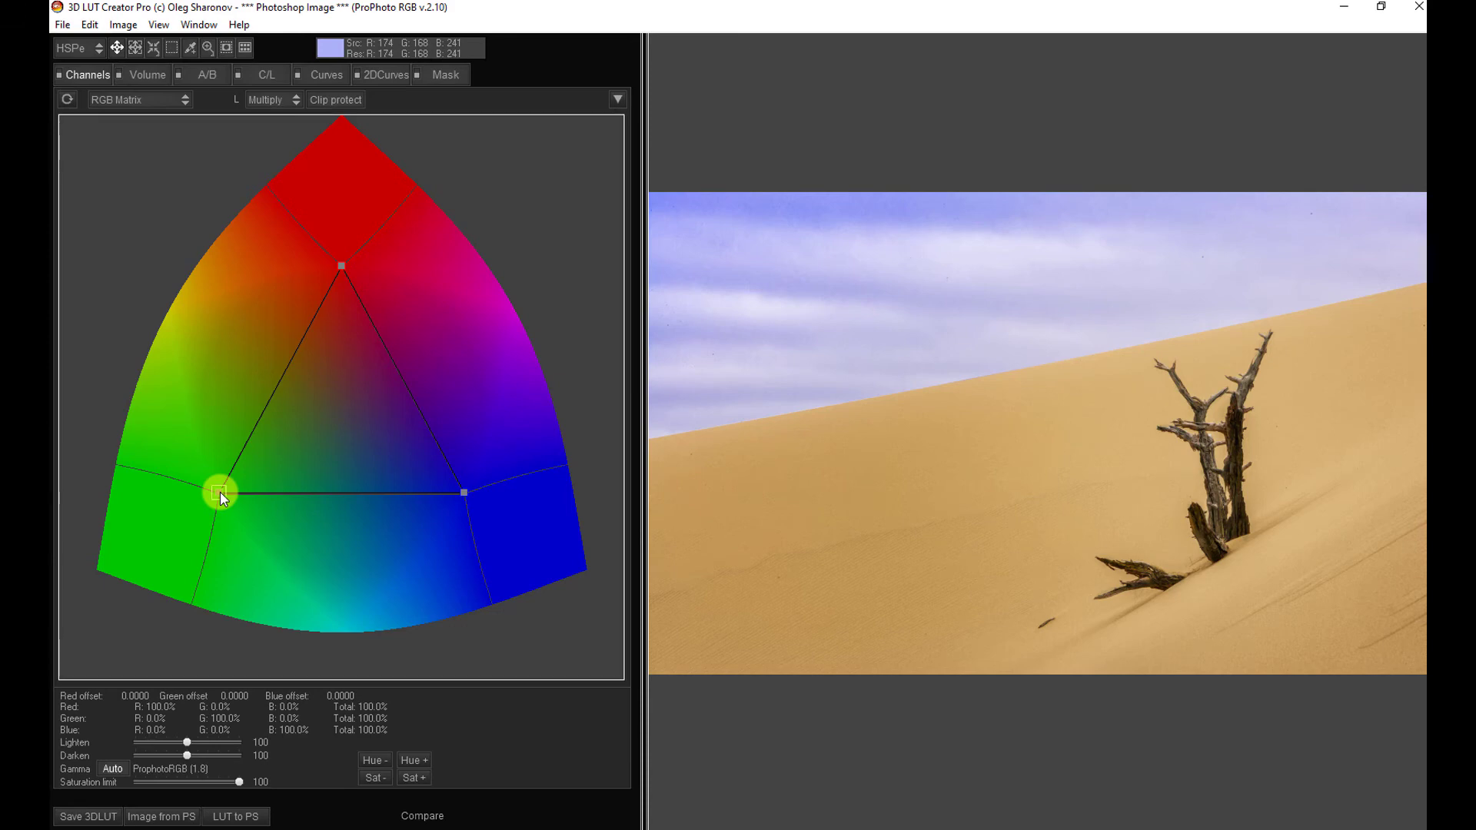
pyautogui.moveTo(220, 492); pyautogui.dragTo(284, 496)
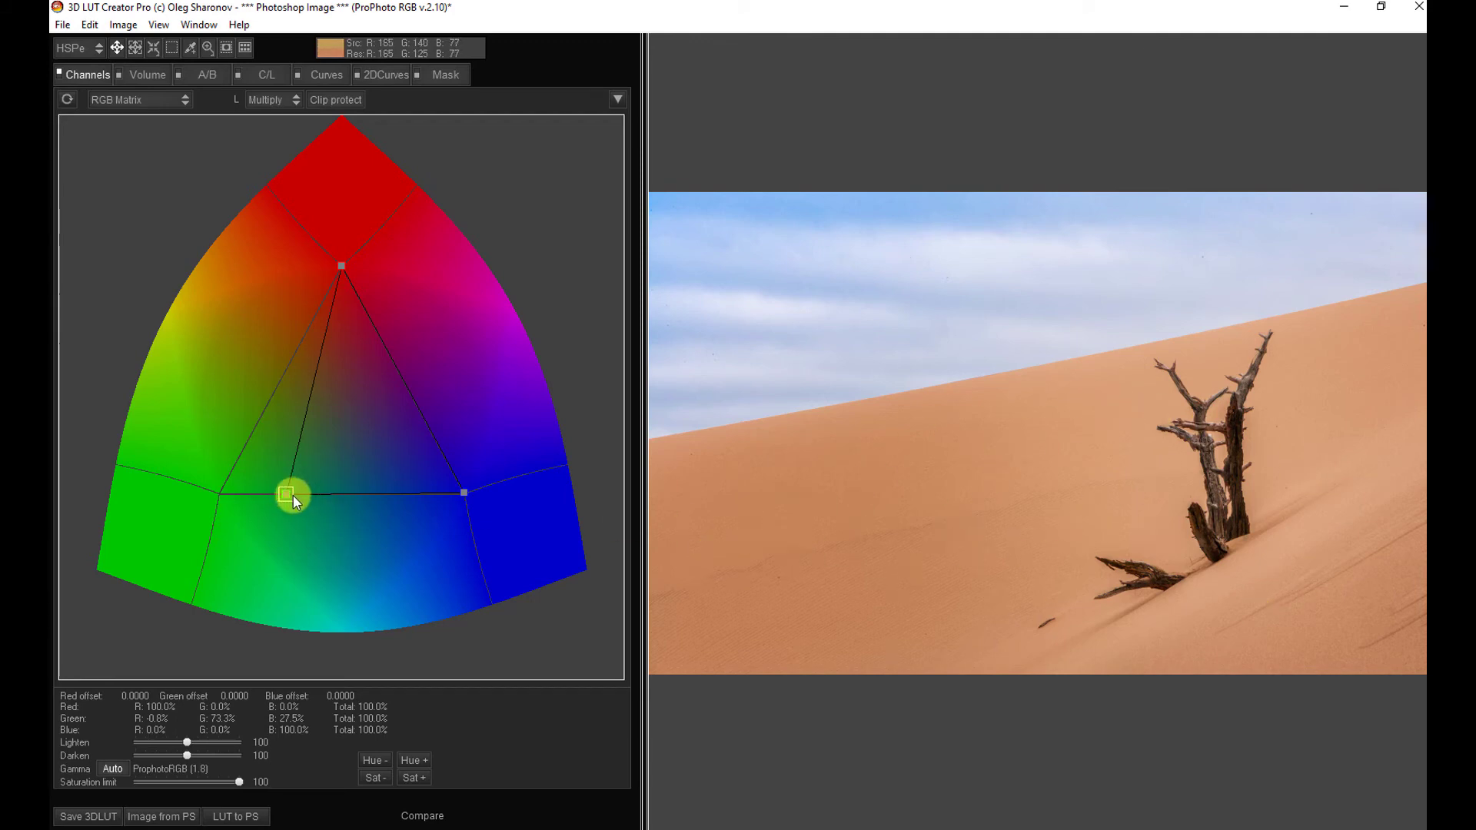
pyautogui.moveTo(293, 496); pyautogui.dragTo(307, 404)
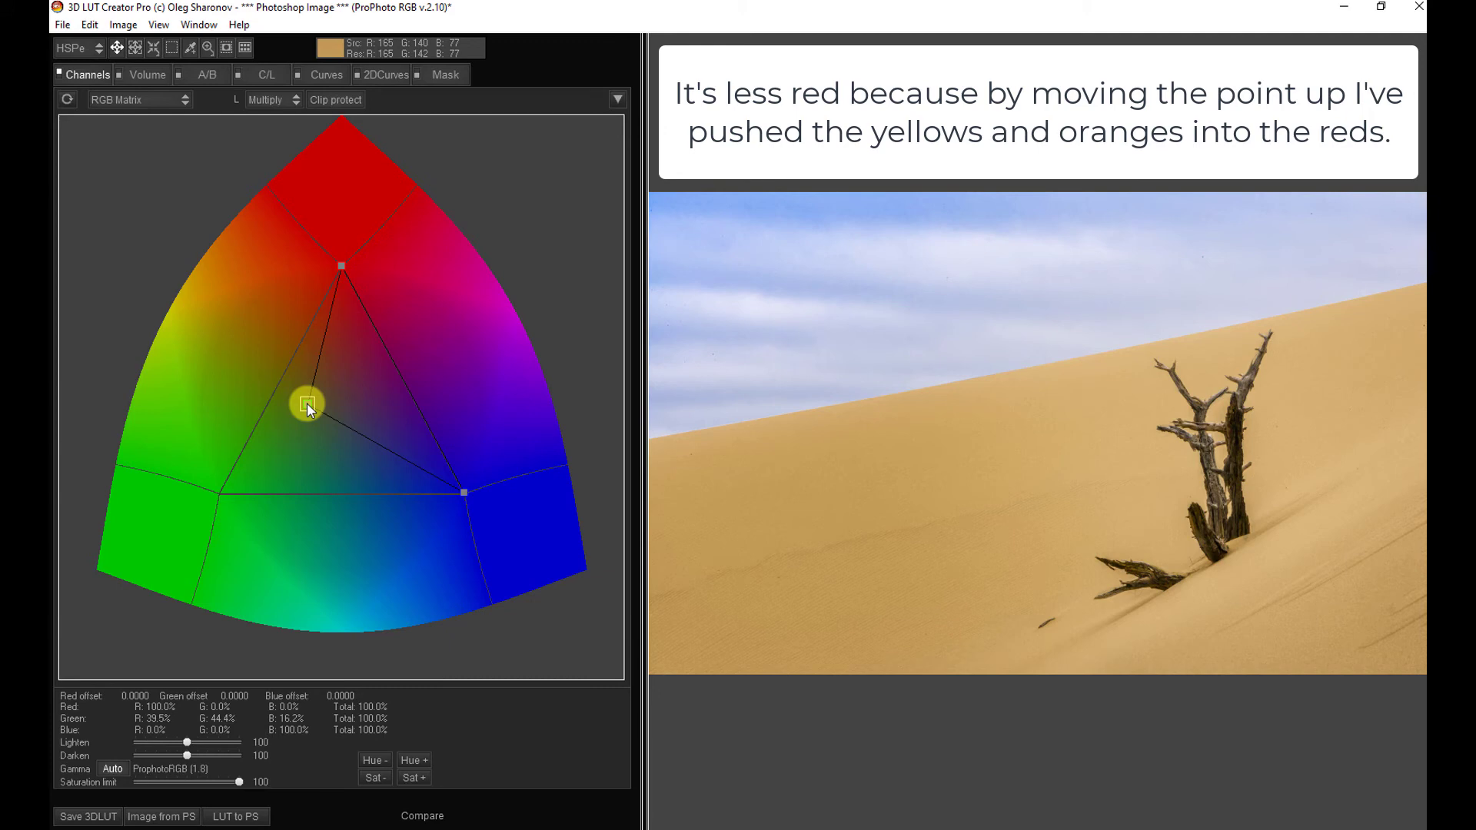
pyautogui.moveTo(307, 404); pyautogui.dragTo(306, 450)
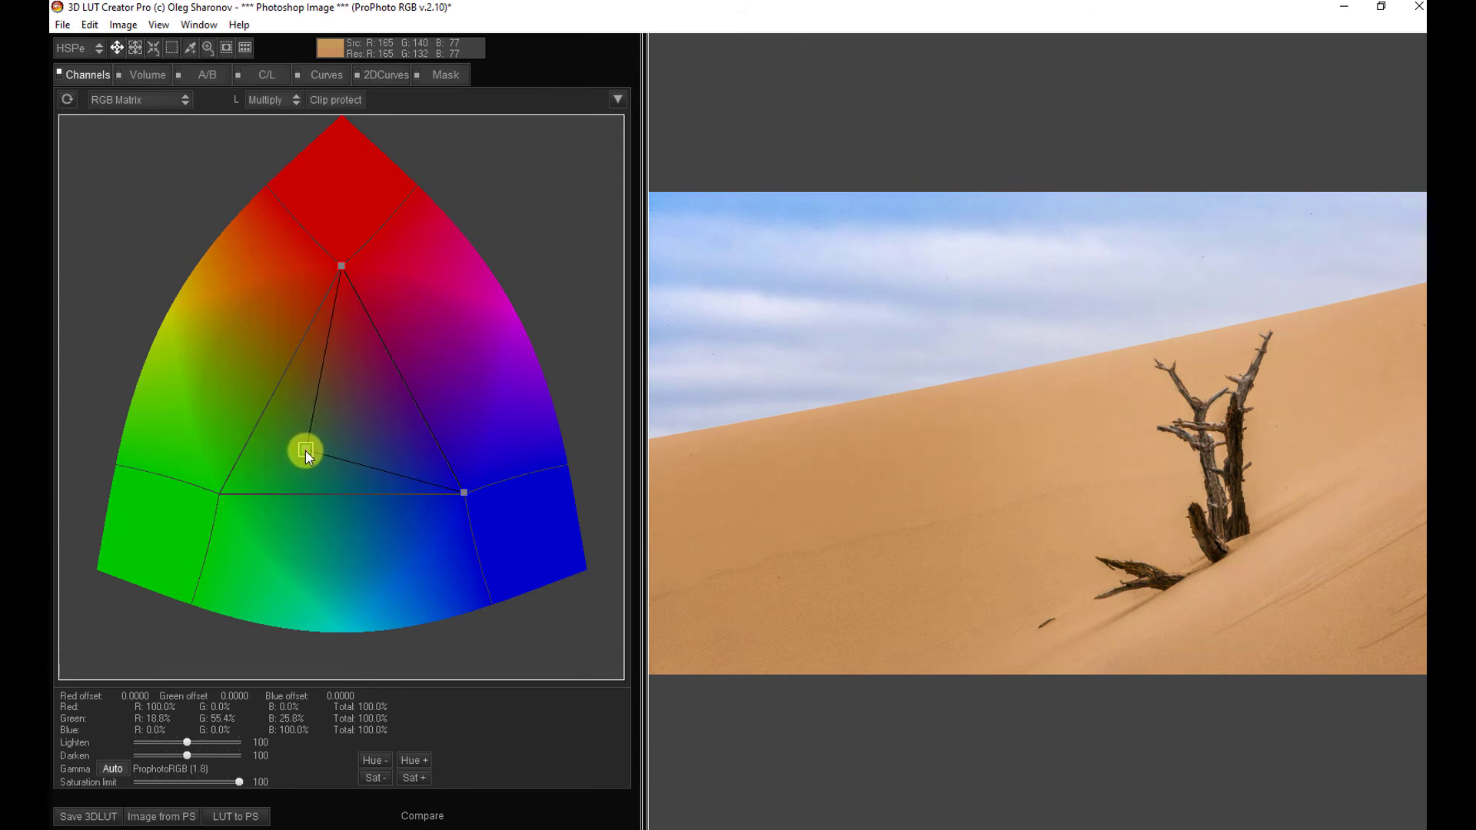
# Set the Volume mode to Shadows-Highlights, move the Highlights point to Red 29%, Green 36%, Blue 36%, and preview the mask
pyautogui.click(147, 77)
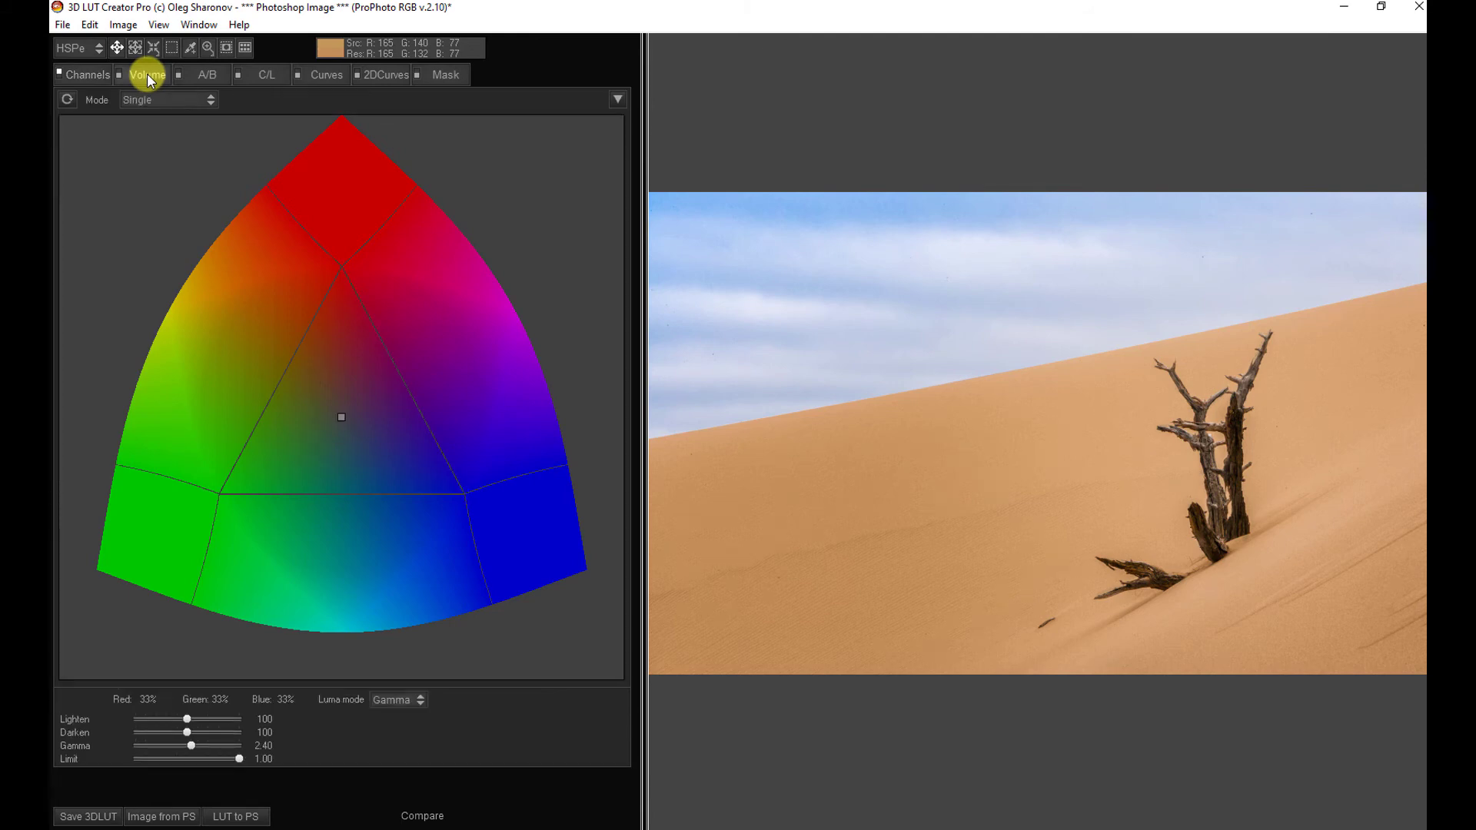
pyautogui.click(211, 100)
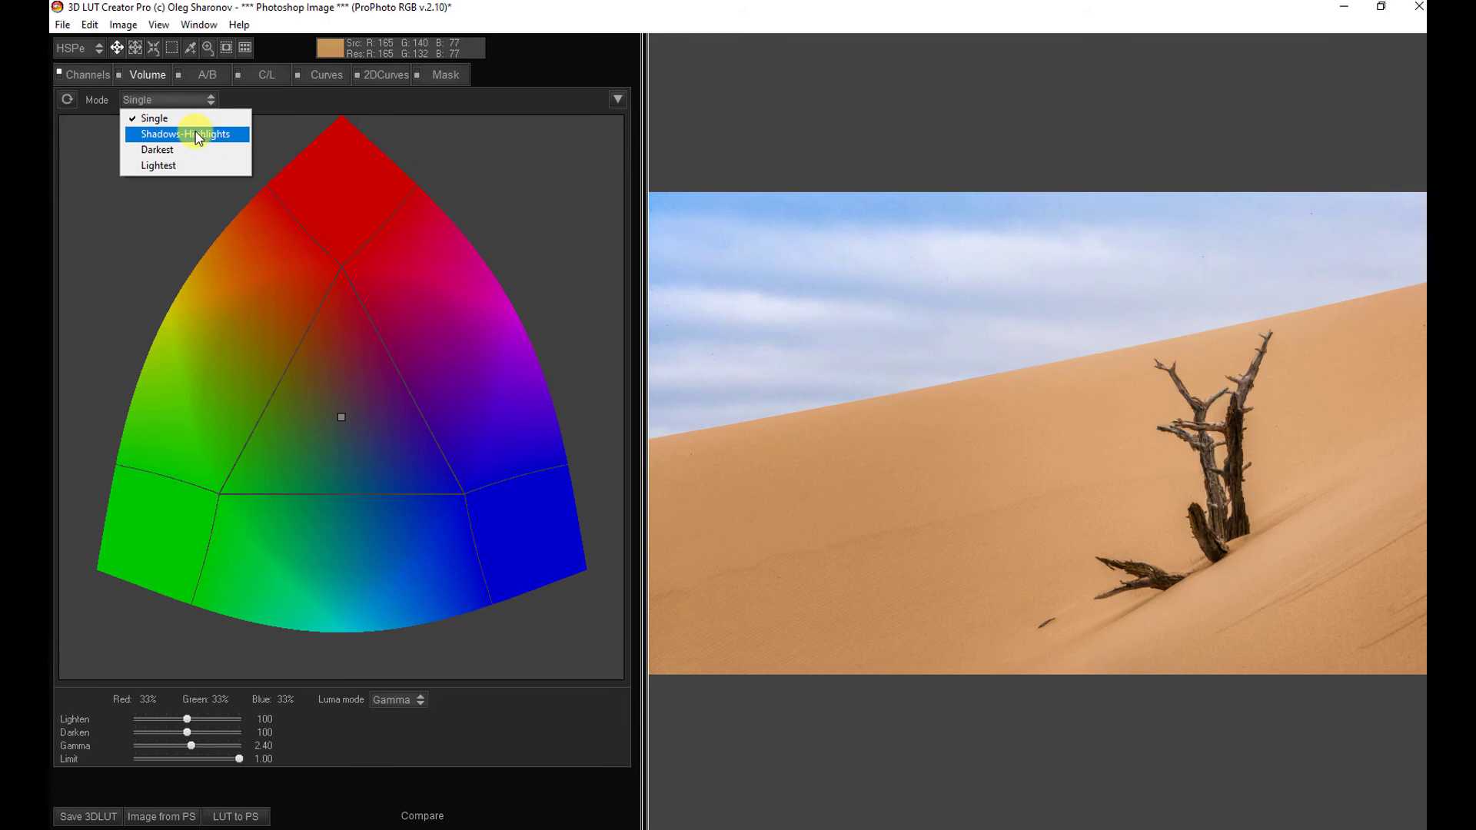
pyautogui.click(199, 136)
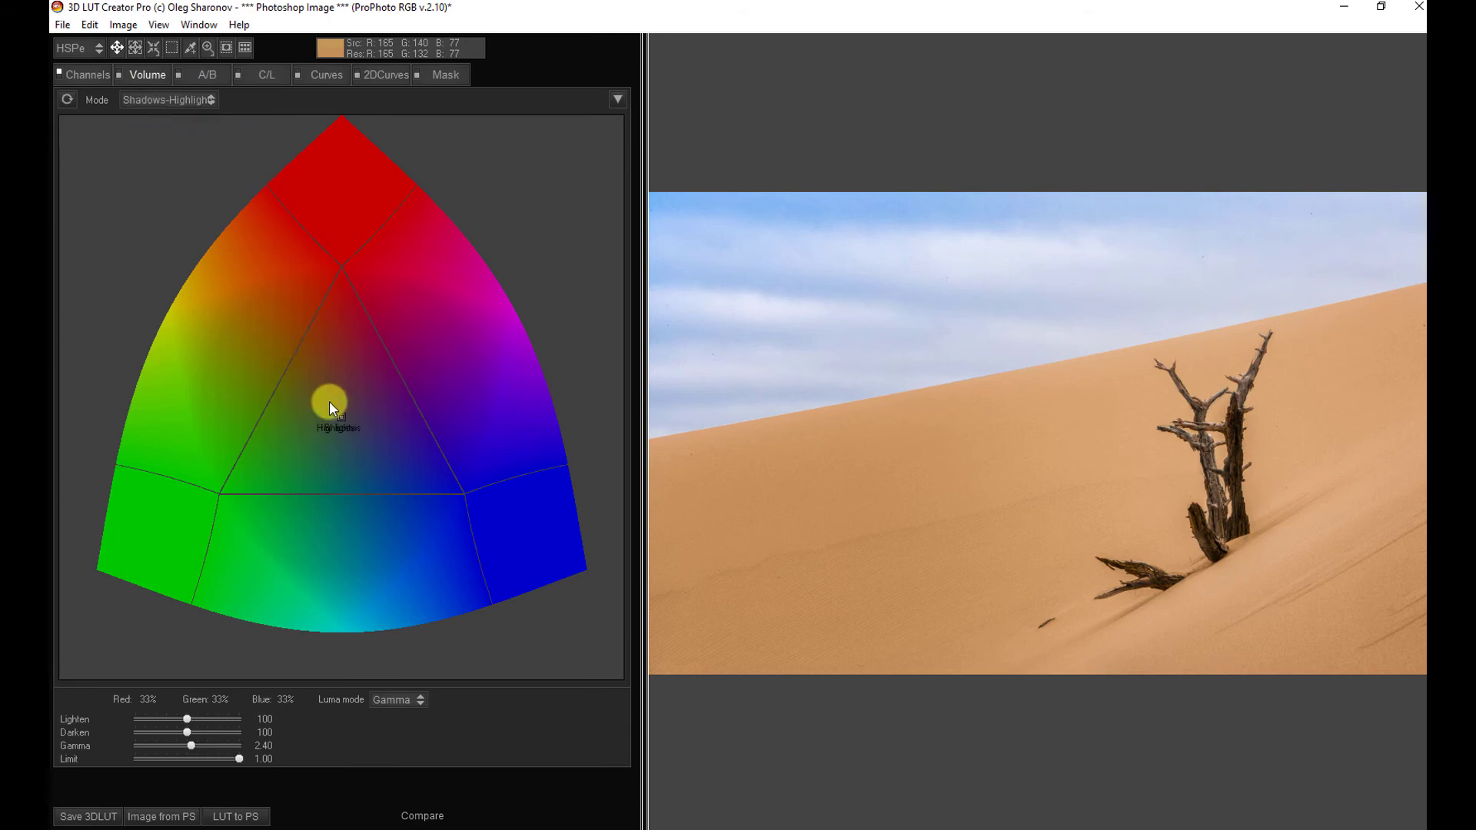
pyautogui.moveTo(339, 415); pyautogui.dragTo(341, 427)
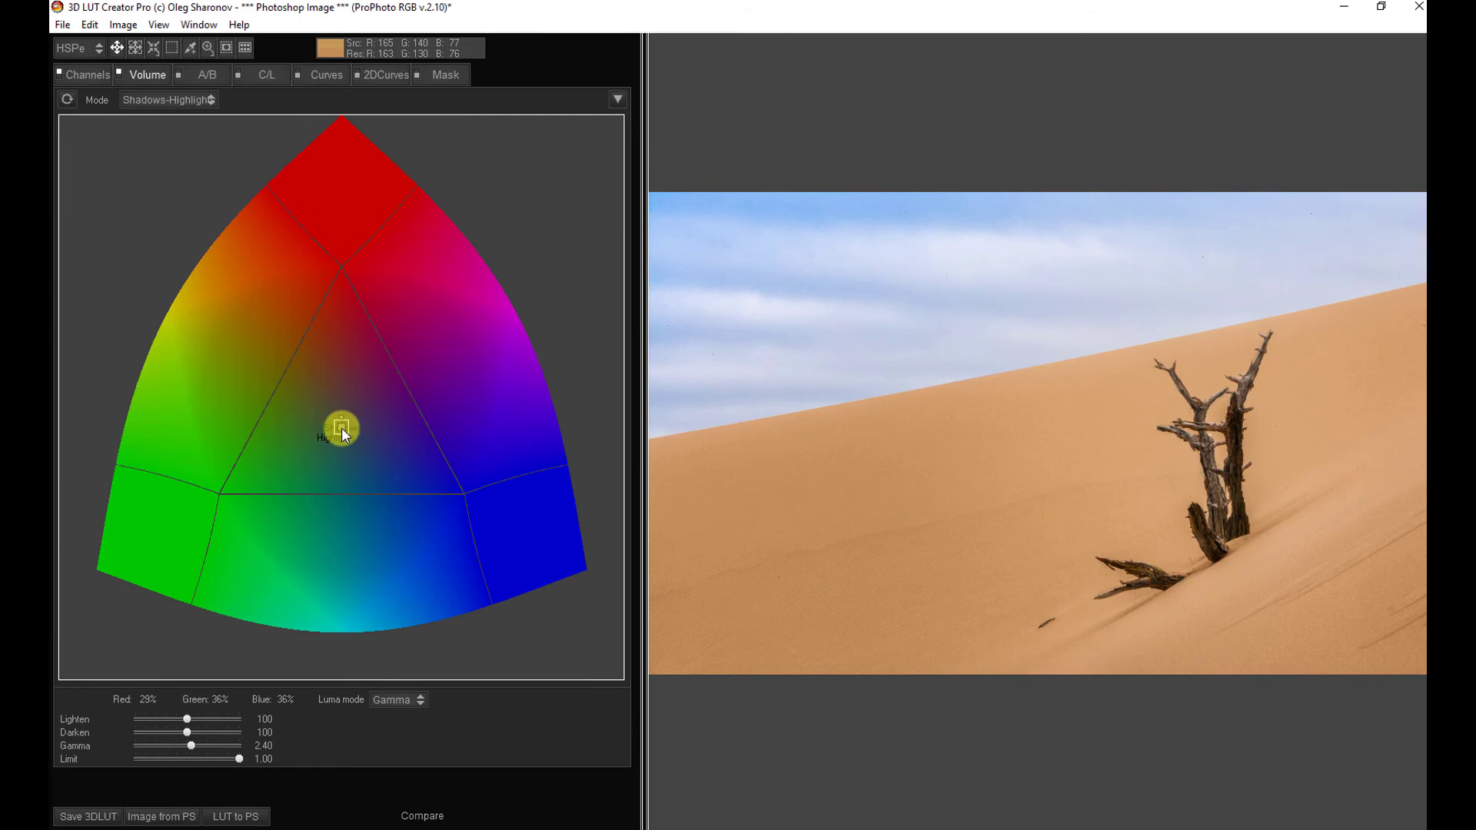
pyautogui.press('alt')
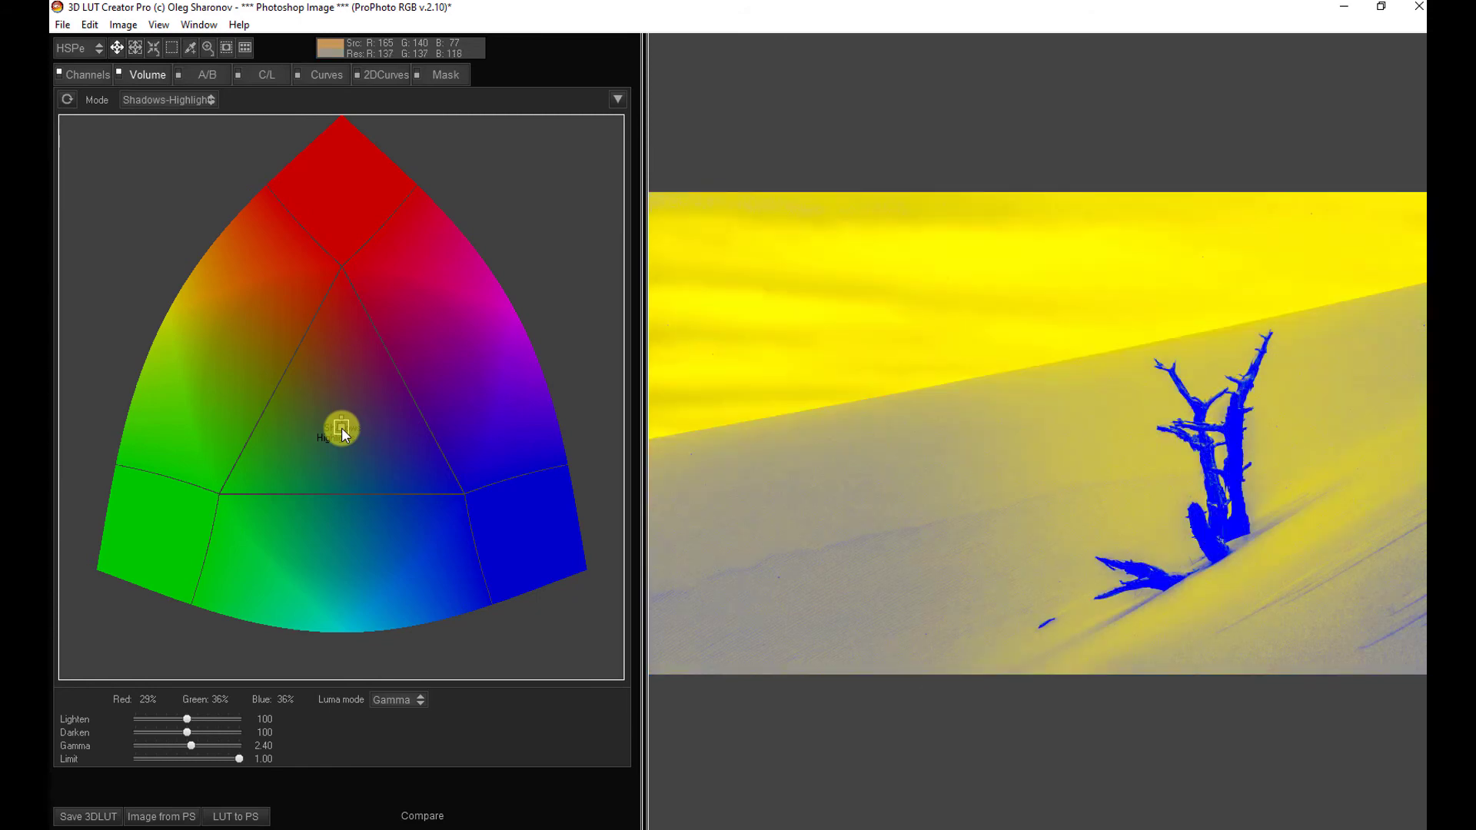
pyautogui.press('alt')
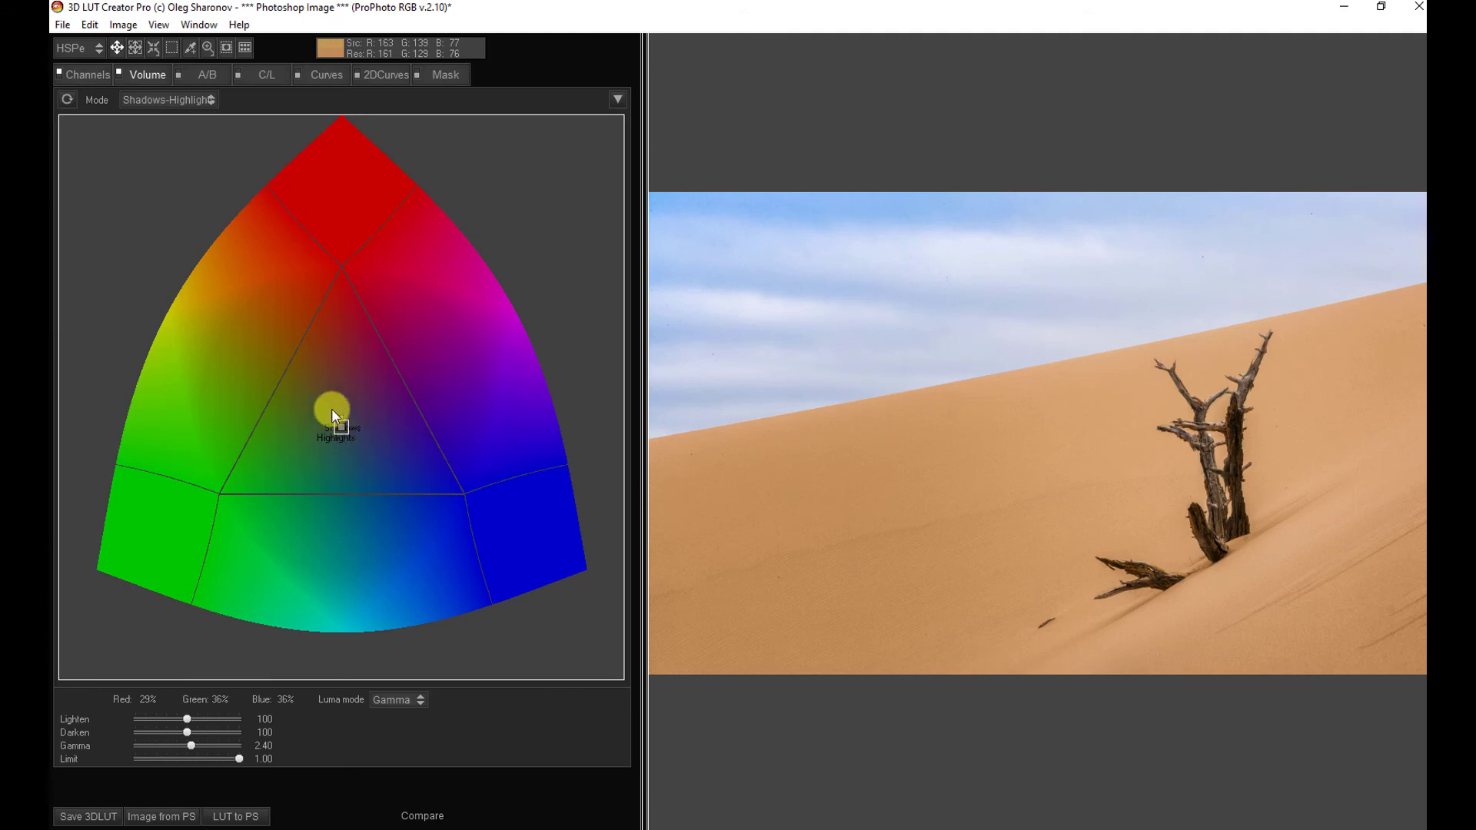
# Move the Volume Shadows point toward the red-magenta area and the Highlights point to Red 40%, Green 17%, Blue 43%
pyautogui.moveTo(333, 415)
pyautogui.mouseDown()
pyautogui.moveTo(339, 429)
pyautogui.moveTo(347, 414)
pyautogui.mouseUp()
pyautogui.moveTo(366, 445); pyautogui.dragTo(350, 330)
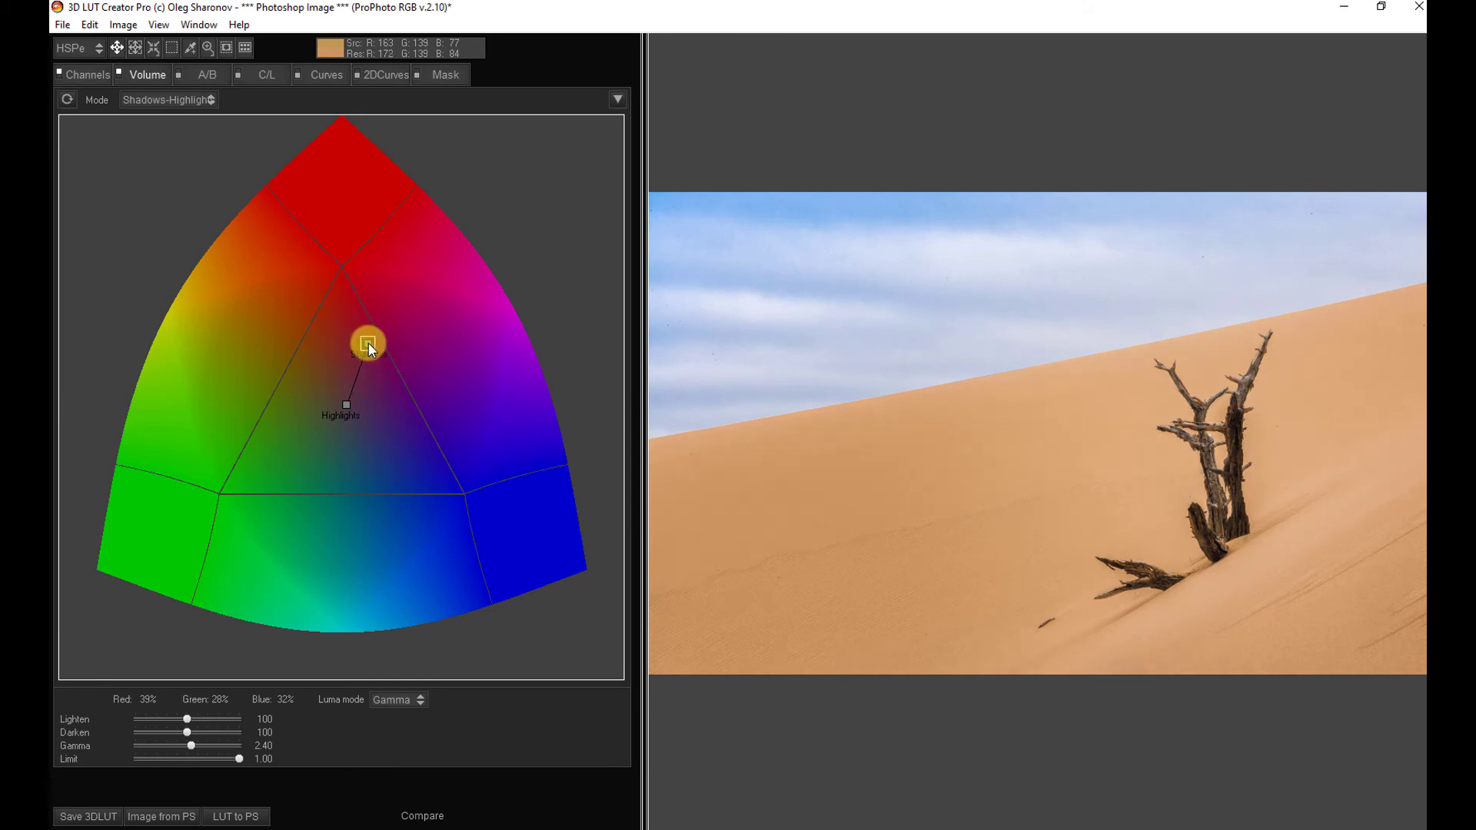
pyautogui.moveTo(375, 352)
pyautogui.mouseDown()
pyautogui.moveTo(377, 397)
pyautogui.moveTo(379, 356)
pyautogui.mouseUp()
pyautogui.click(346, 406)
pyautogui.moveTo(364, 421)
pyautogui.mouseDown()
pyautogui.moveTo(431, 471)
pyautogui.moveTo(355, 410)
pyautogui.moveTo(428, 488)
pyautogui.moveTo(343, 400)
pyautogui.moveTo(326, 326)
pyautogui.moveTo(358, 296)
pyautogui.moveTo(336, 266)
pyautogui.moveTo(343, 383)
pyautogui.moveTo(369, 420)
pyautogui.moveTo(383, 422)
pyautogui.moveTo(370, 395)
pyautogui.moveTo(402, 399)
pyautogui.moveTo(373, 404)
pyautogui.mouseUp()
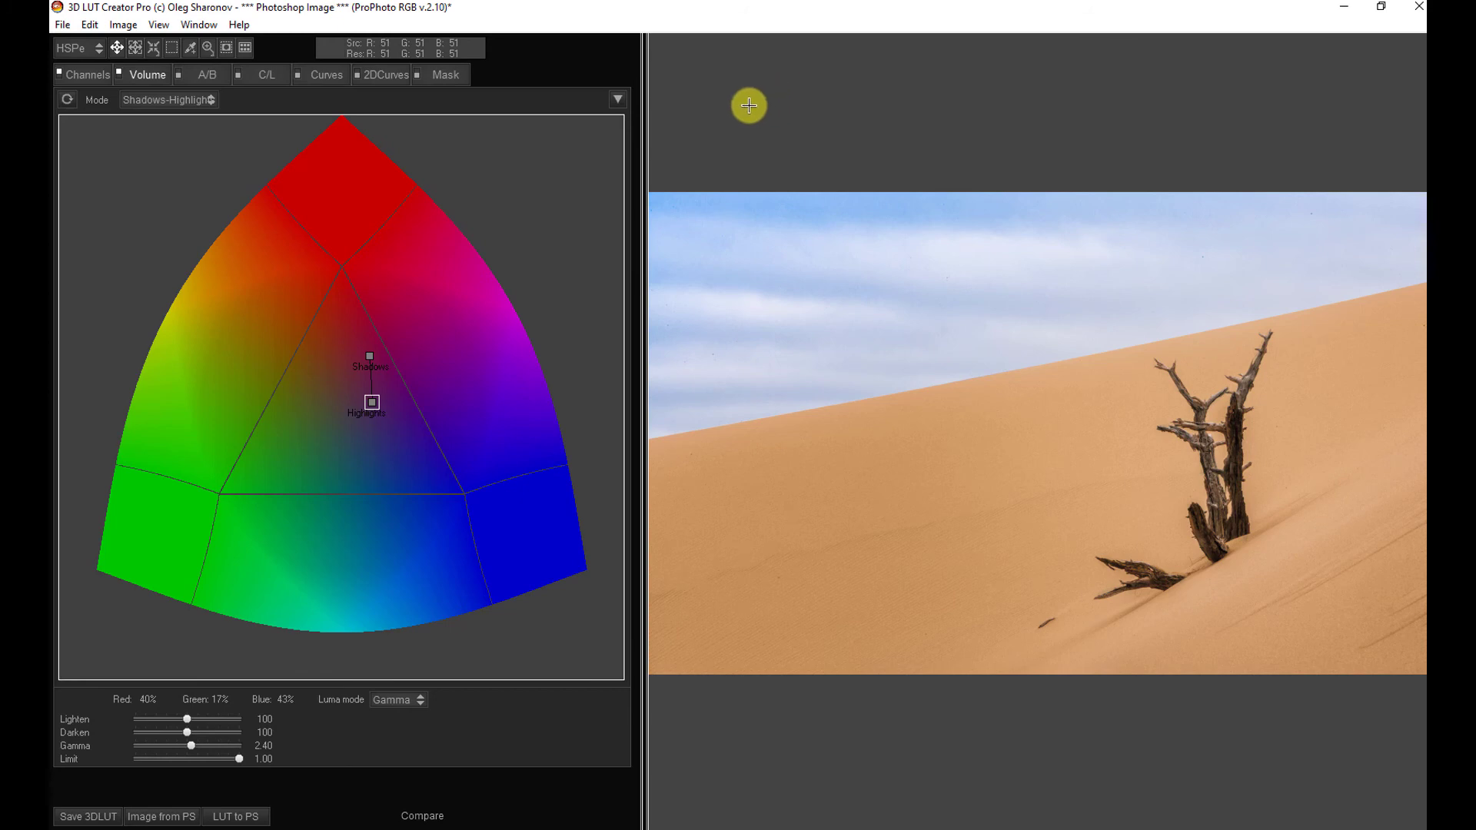
# Compare the desert photo before and after the adjustments, first in the single view and also side by side
pyautogui.press('space')
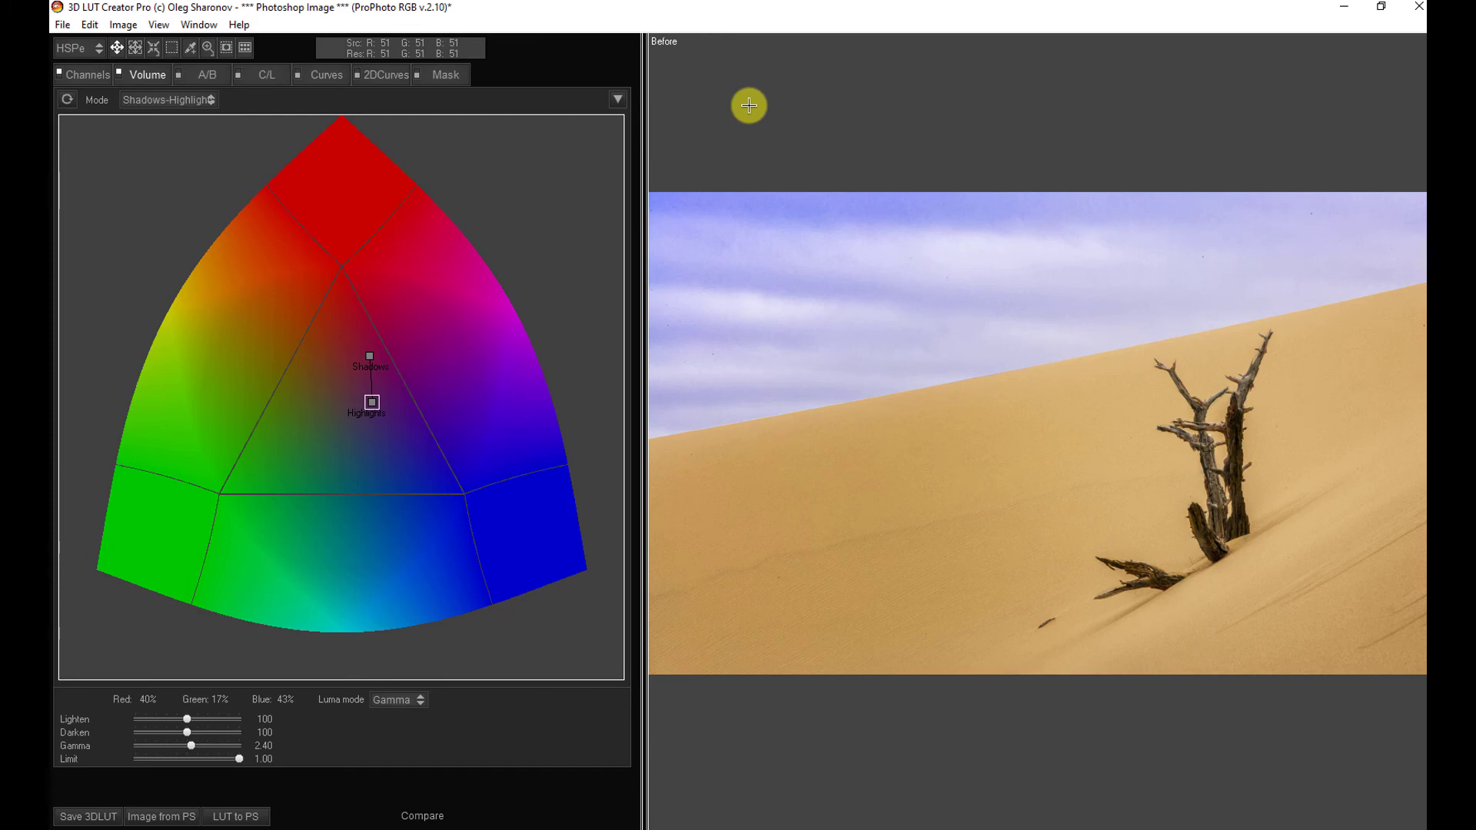
pyautogui.press('space')
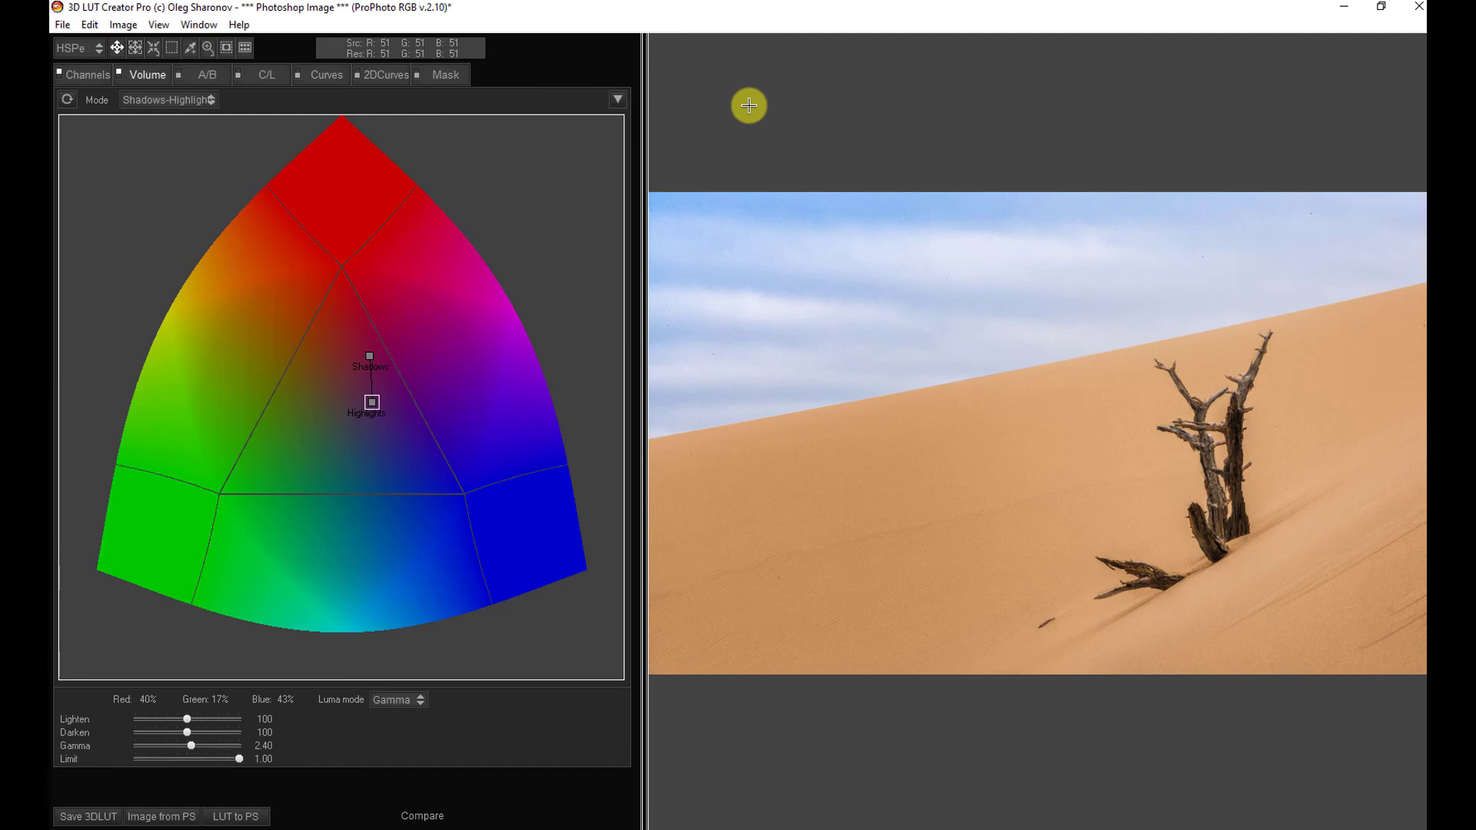
pyautogui.press('c')
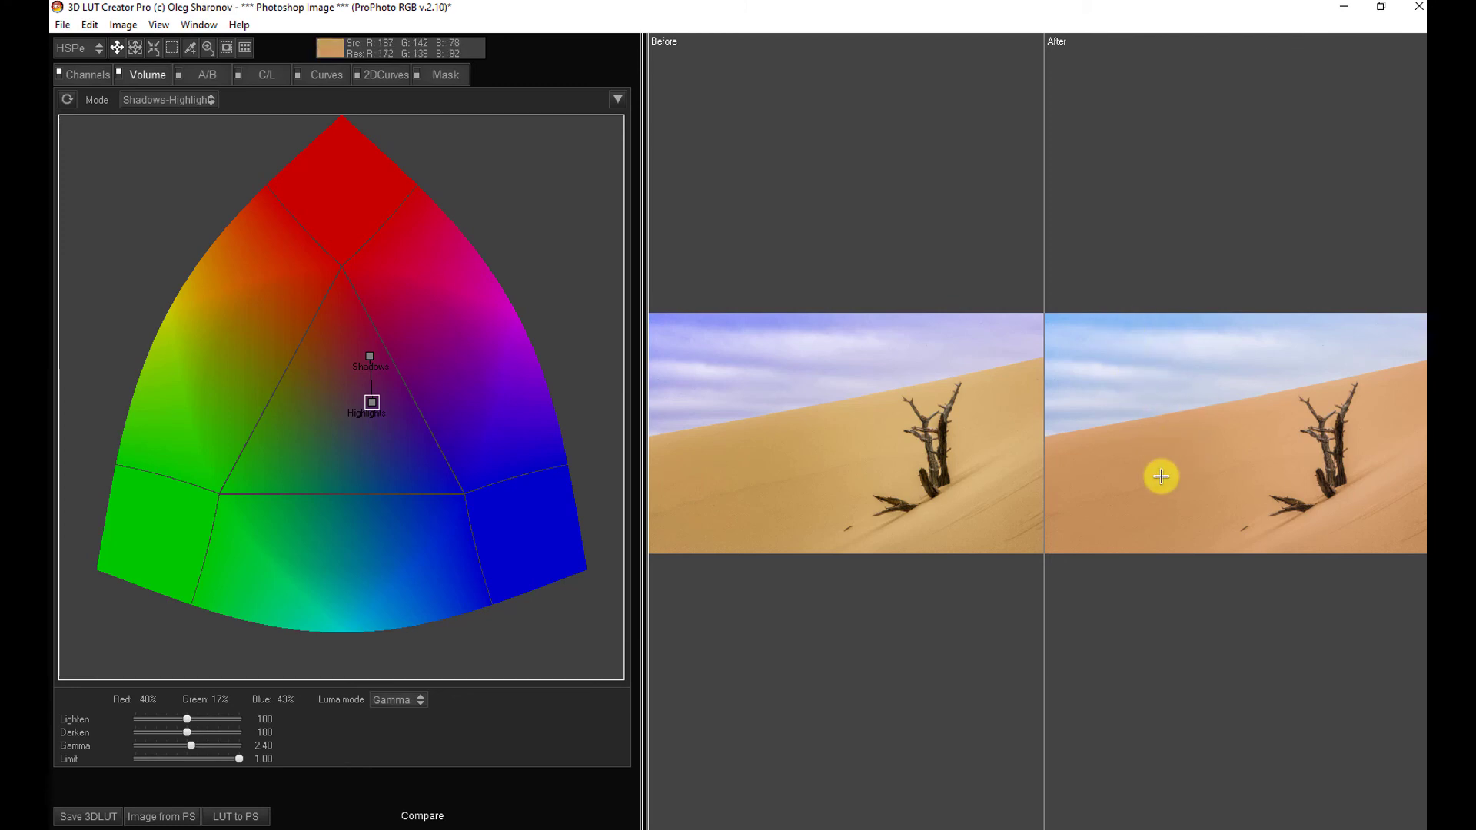
pyautogui.press('space')
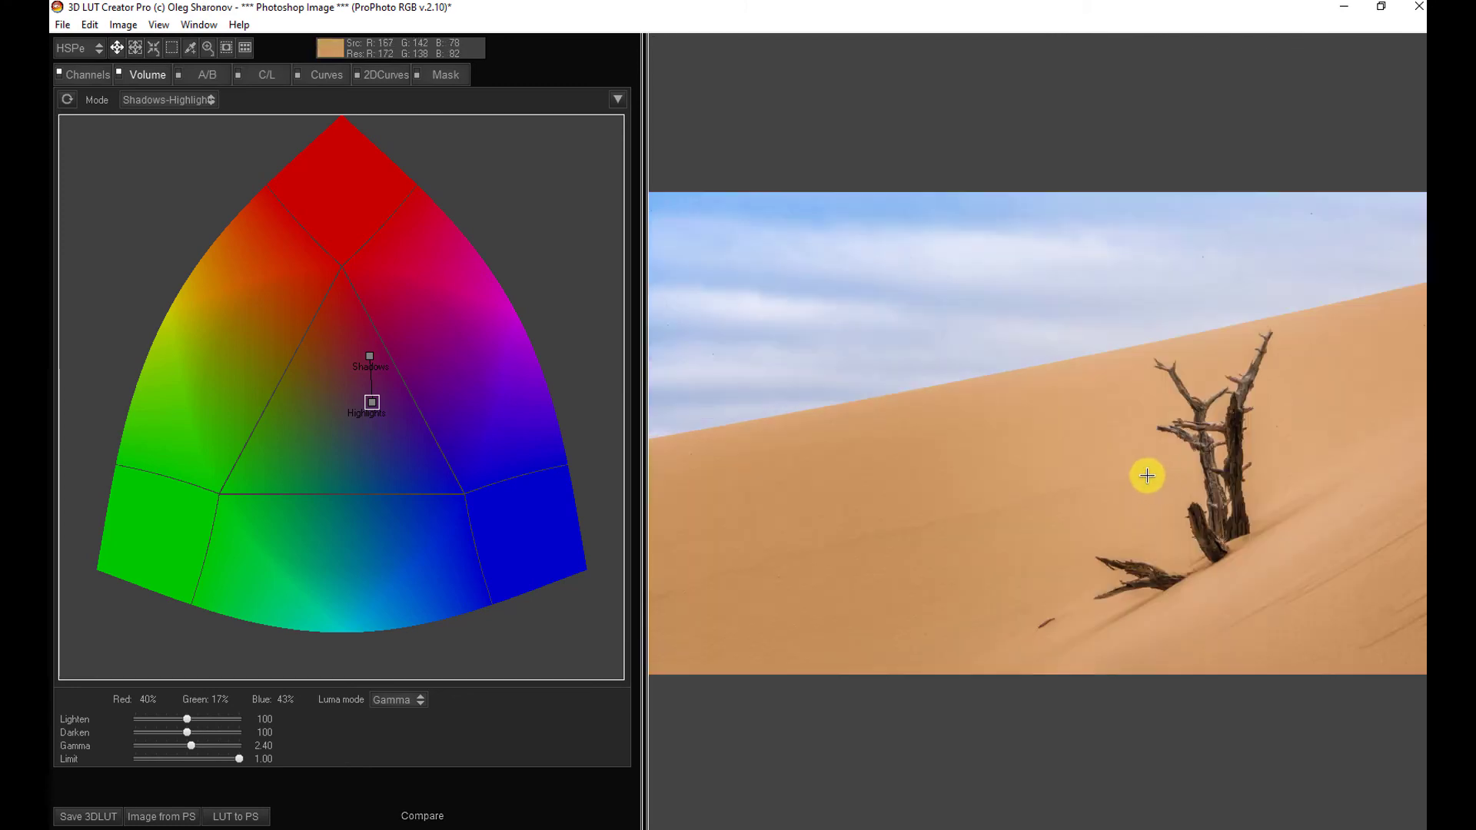
# On the A/B color grid, shift the outer orange point slightly toward yellow, to hue 26.8 and saturation 116.4
pyautogui.click(213, 72)
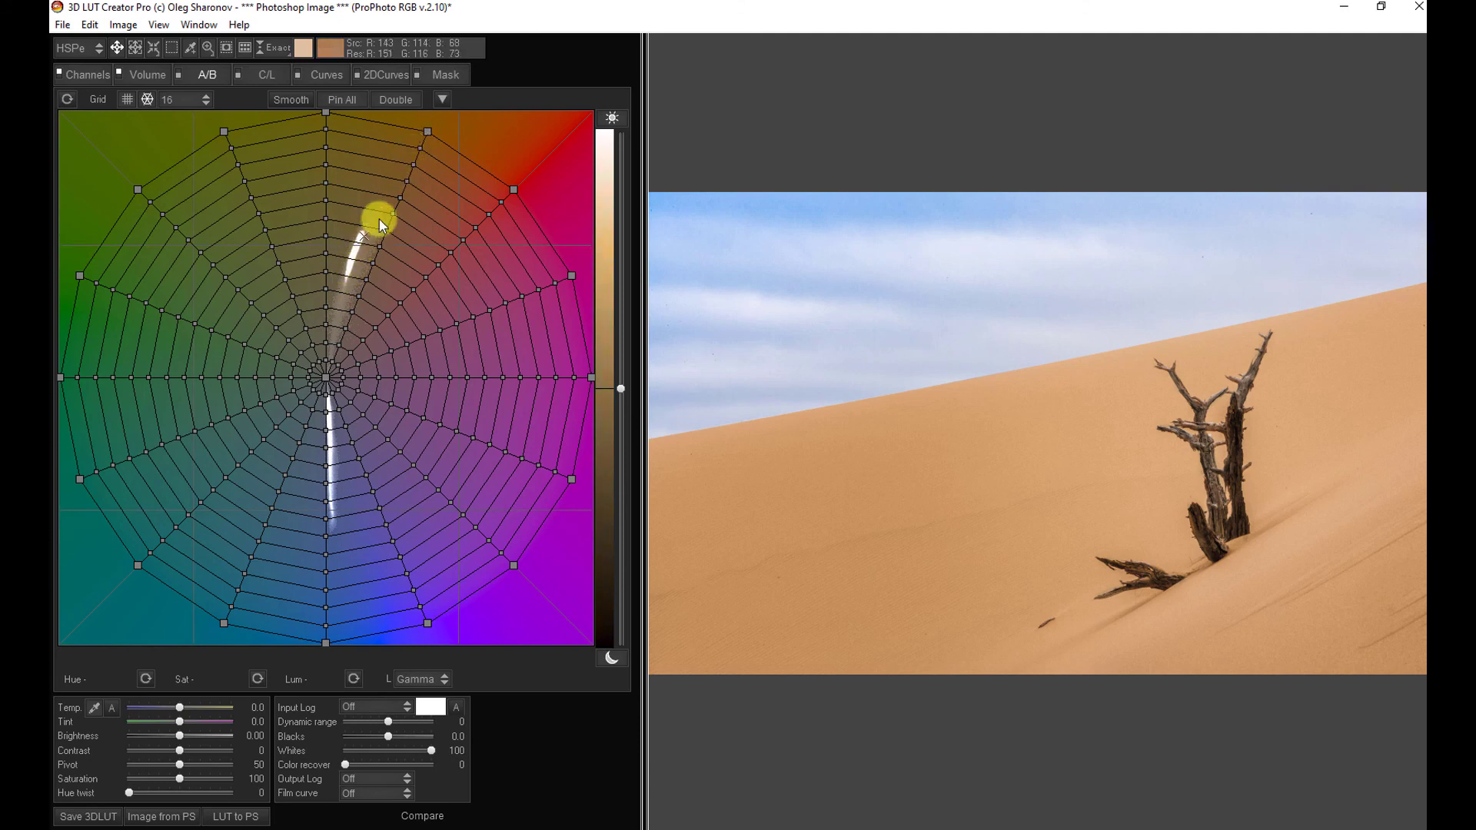
pyautogui.moveTo(426, 132)
pyautogui.mouseDown()
pyautogui.moveTo(398, 121)
pyautogui.moveTo(396, 138)
pyautogui.moveTo(411, 132)
pyautogui.mouseUp()
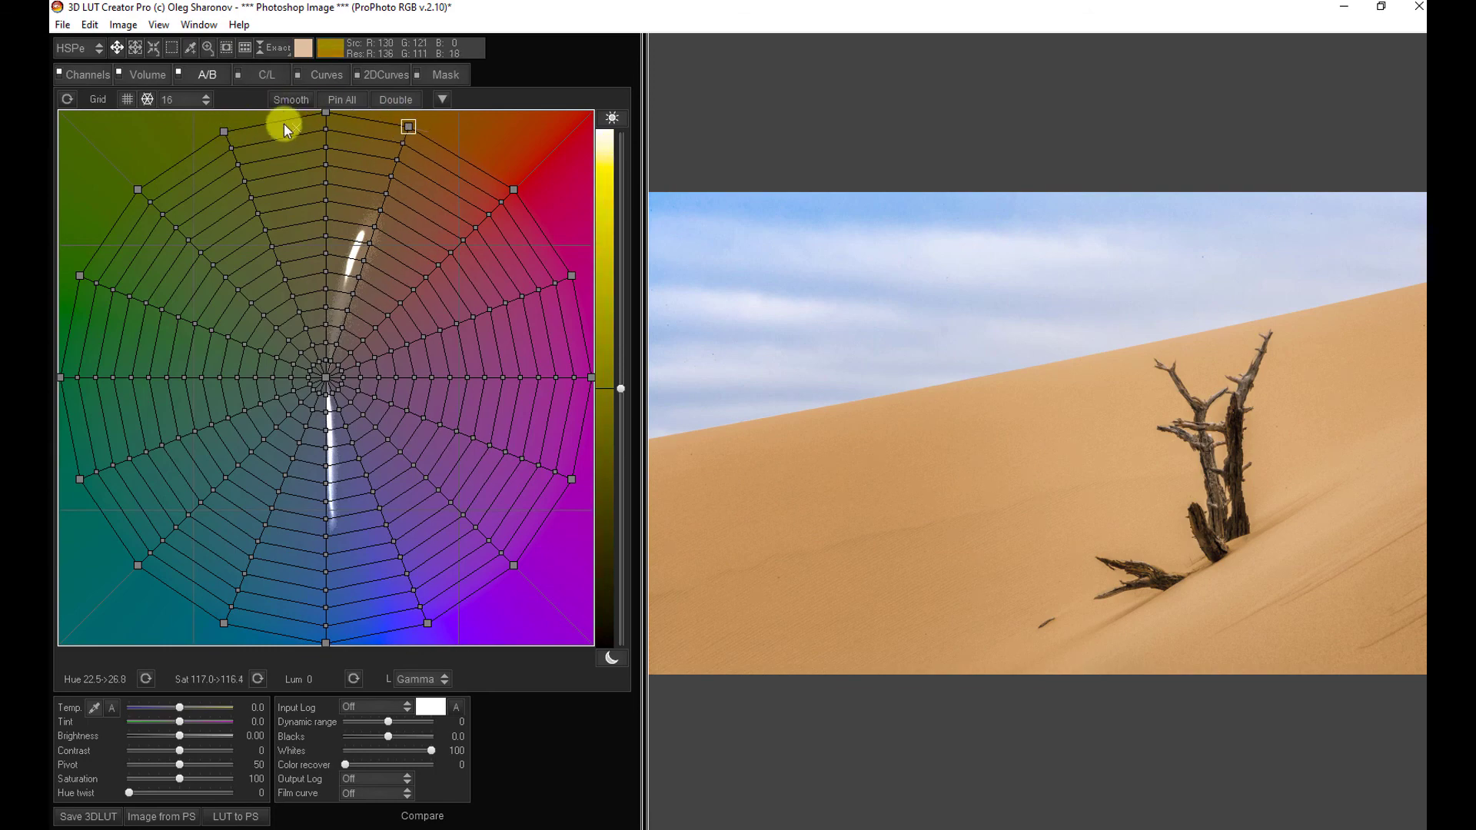
# Align the C/L grid axis to the sand color by sampling the middle of the dune, giving an axis angle of 10
pyautogui.click(270, 75)
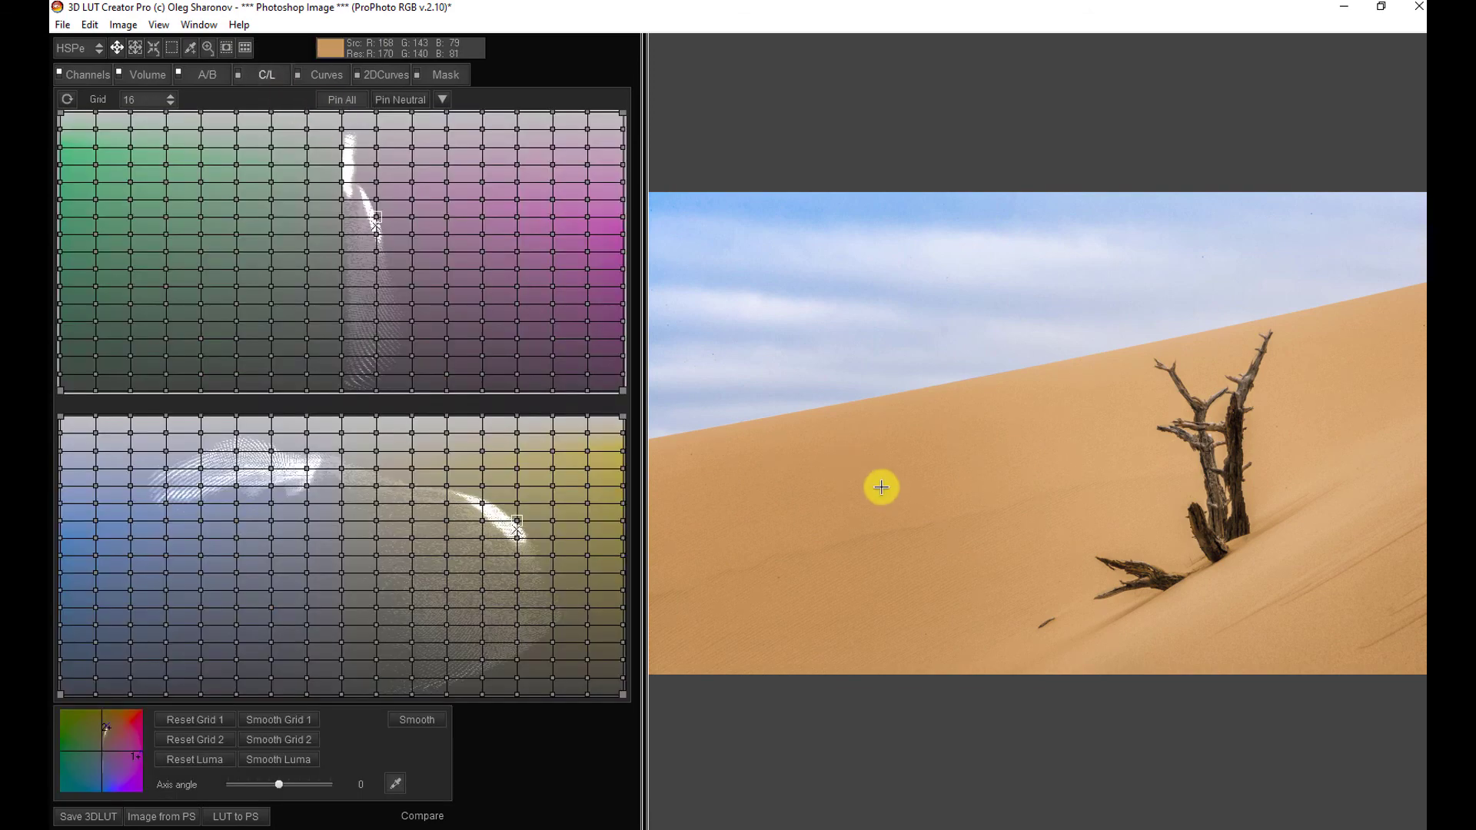
pyautogui.click(399, 782)
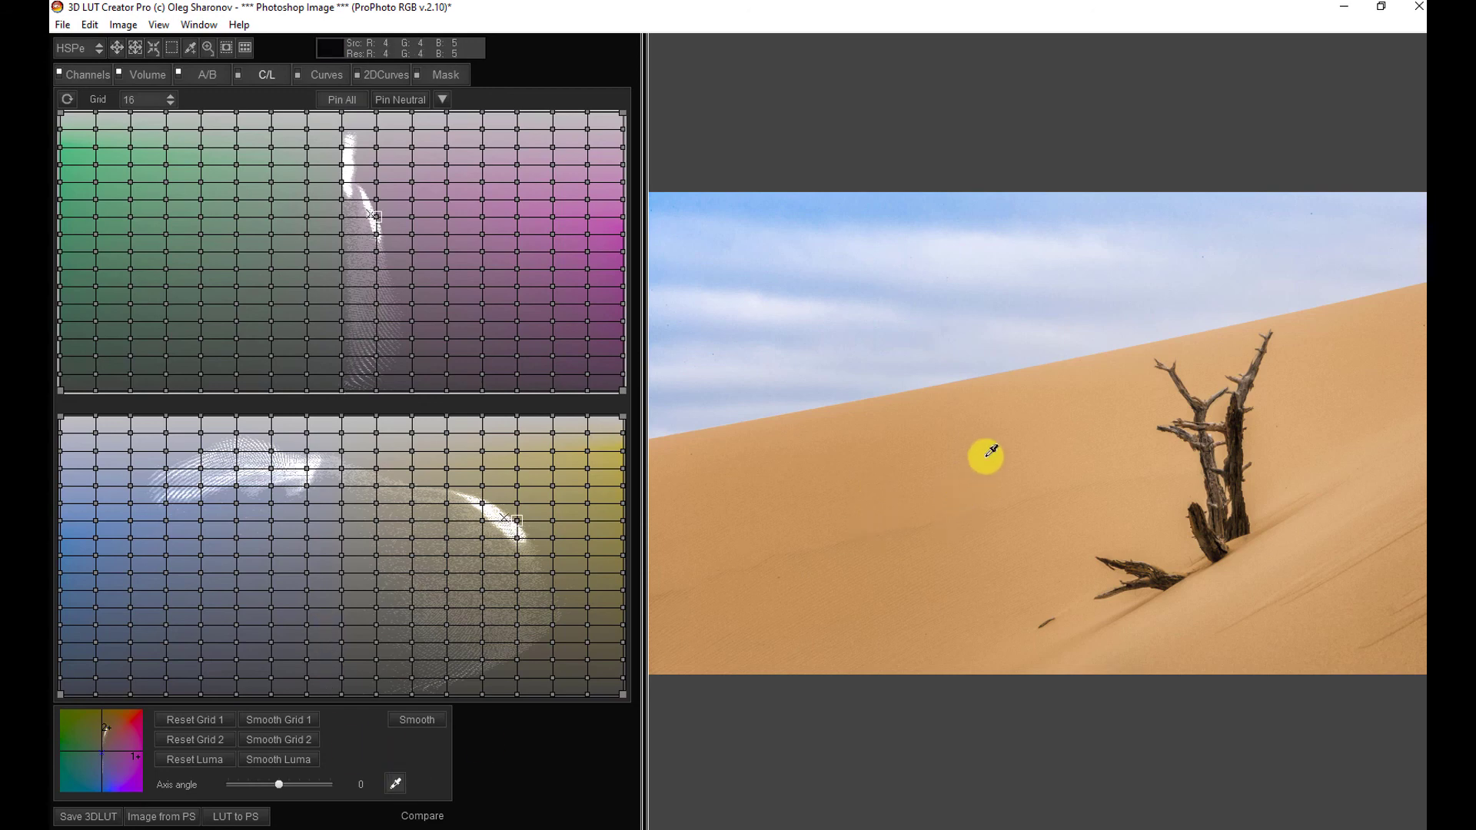
pyautogui.click(1032, 457)
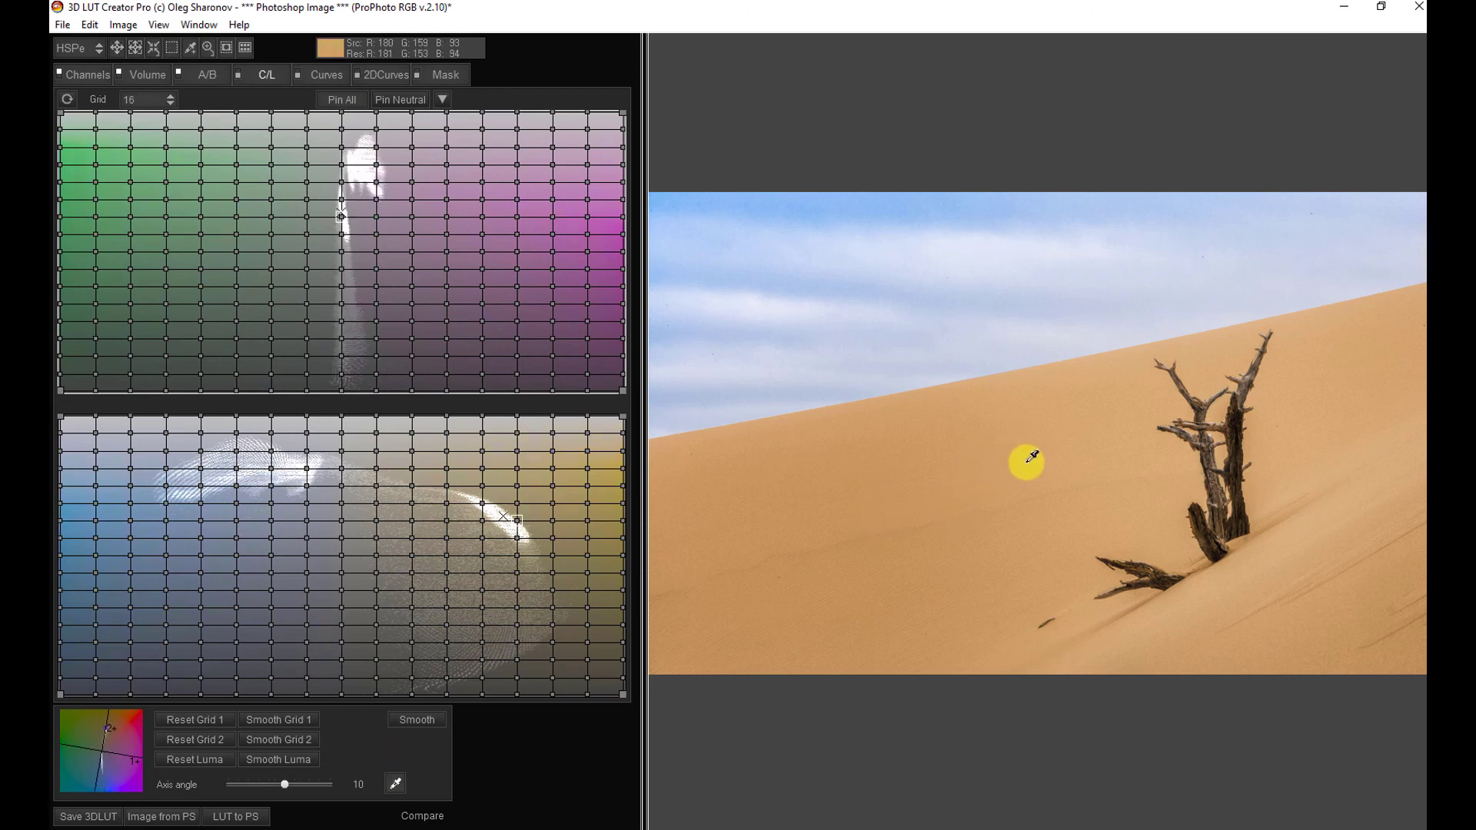
pyautogui.click(398, 784)
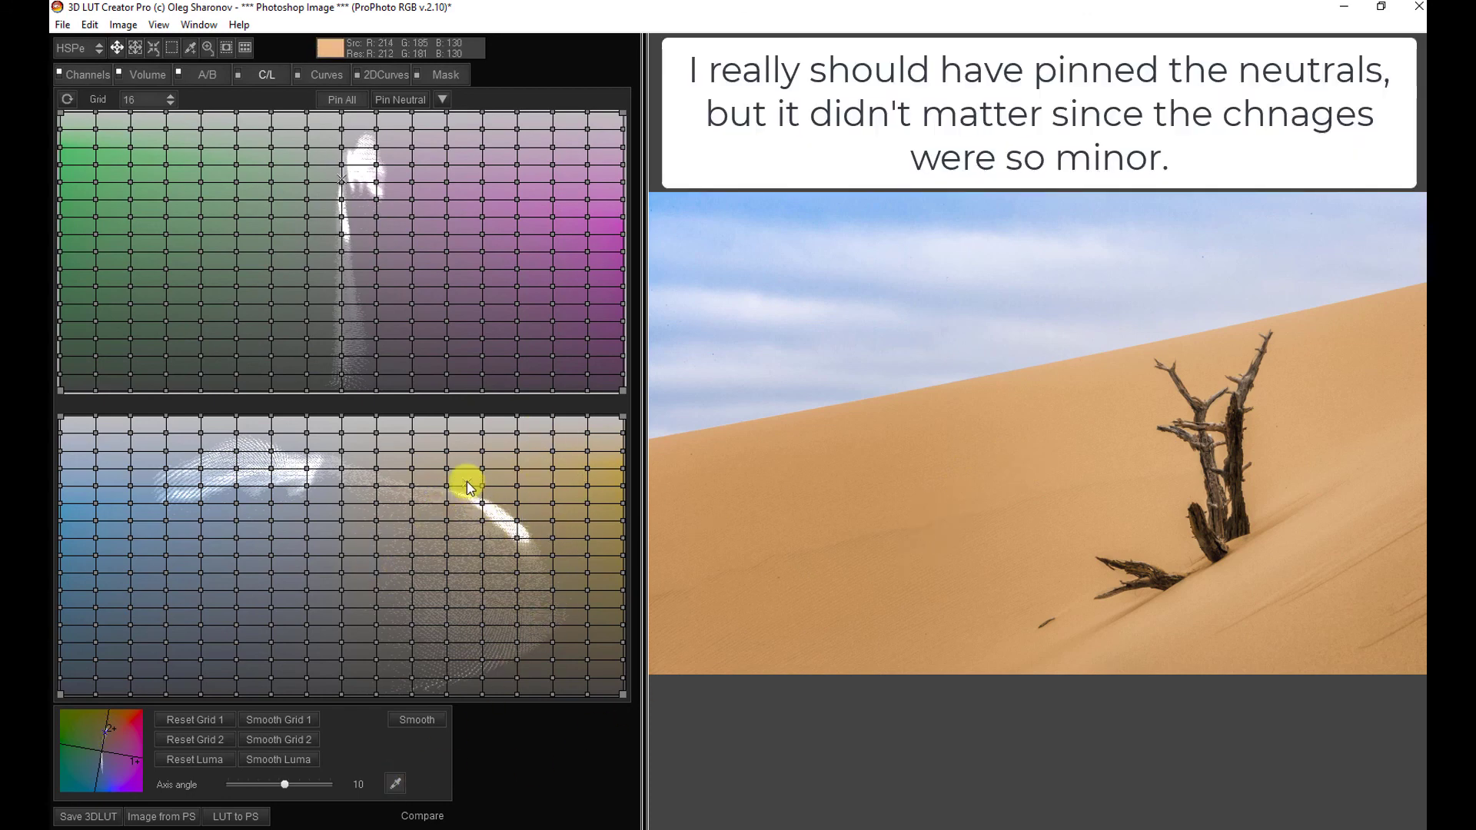
# On the lower C/L grid, nudge the four points over the brighter sand tones lighter and the four over the darker sand tones darker
pyautogui.moveTo(464, 478); pyautogui.dragTo(533, 510)
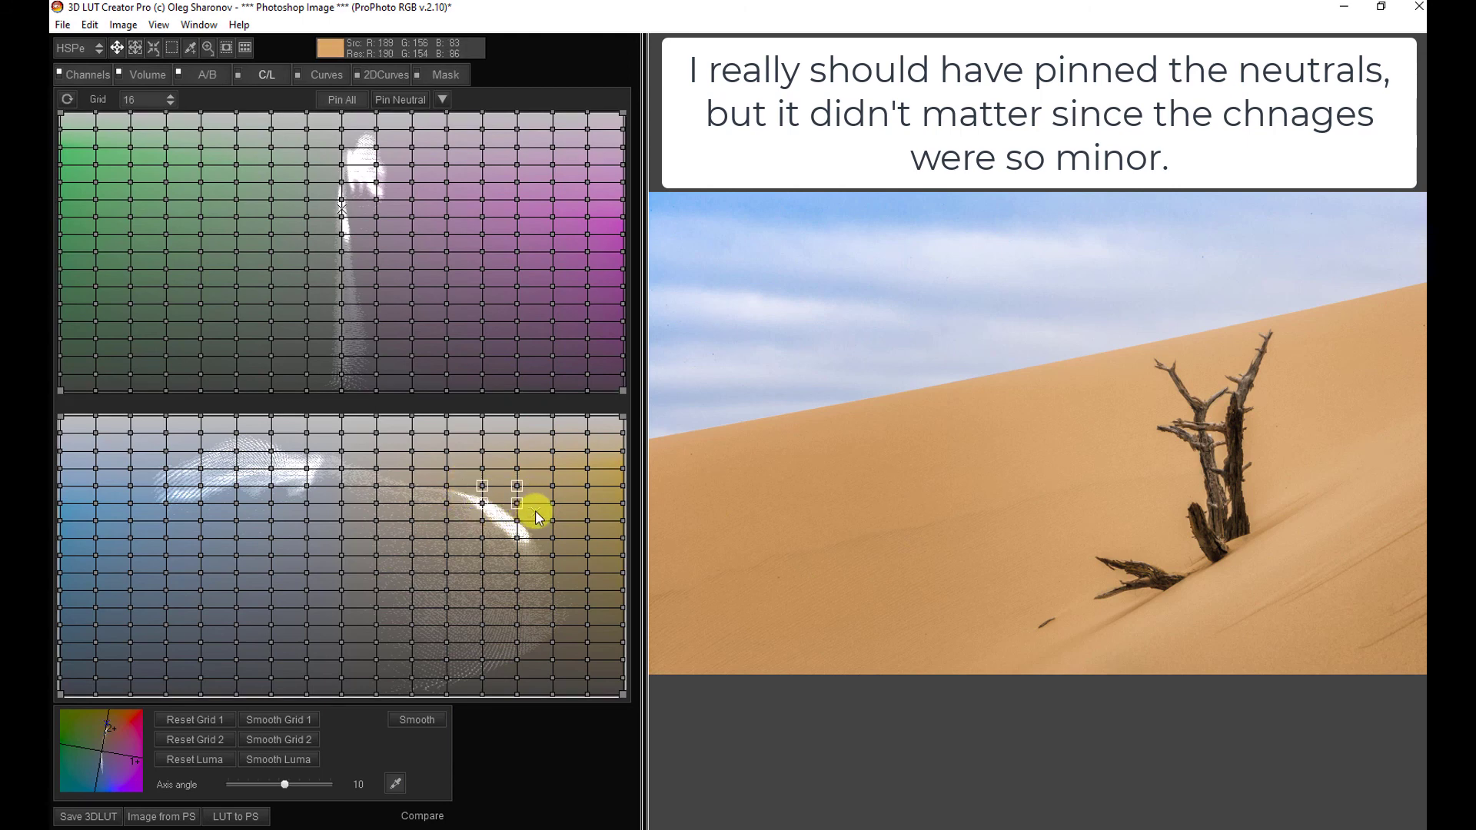
pyautogui.press('Up')
pyautogui.press('Up')
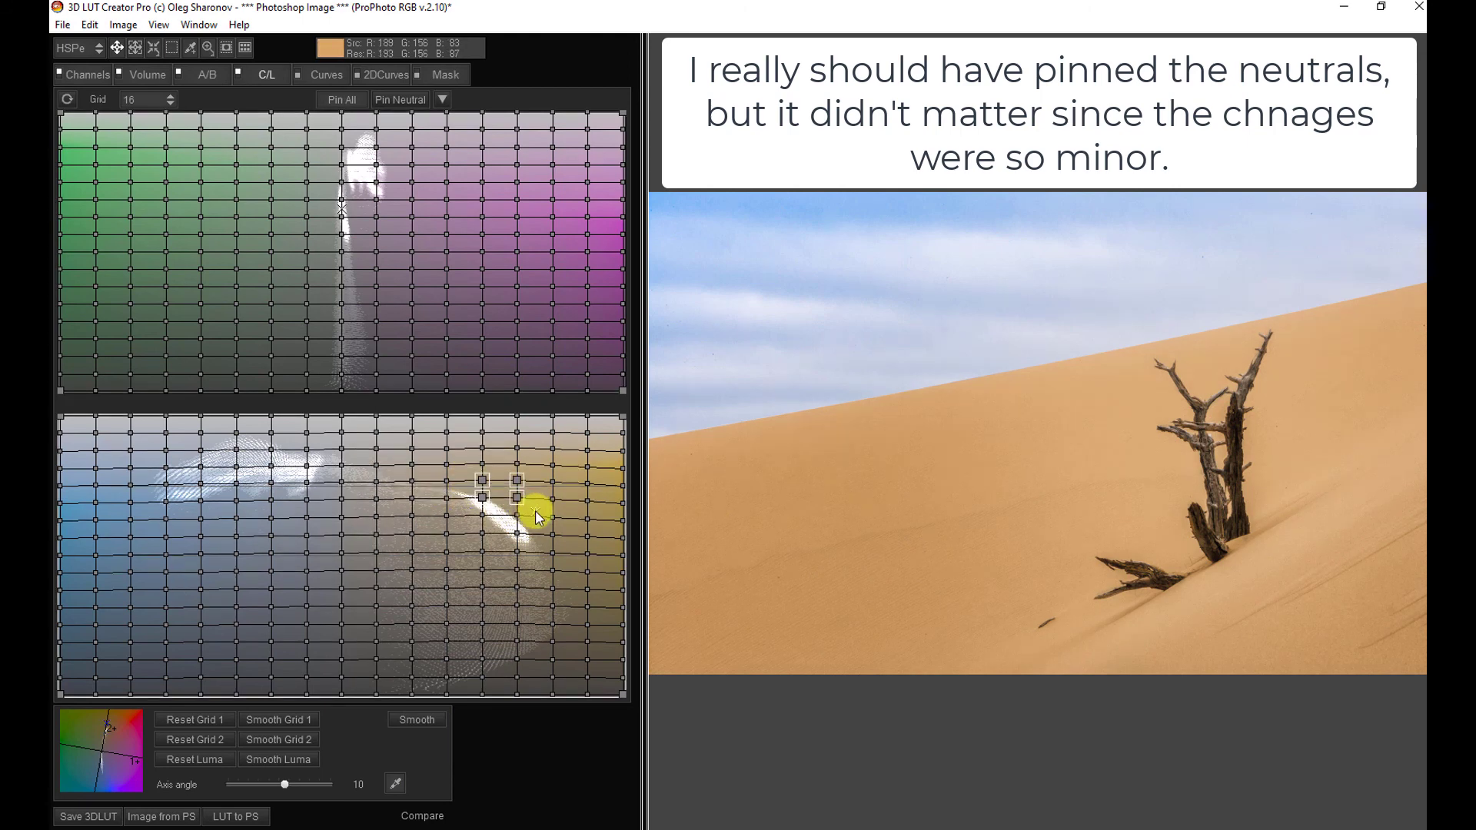
pyautogui.moveTo(468, 508); pyautogui.dragTo(533, 546)
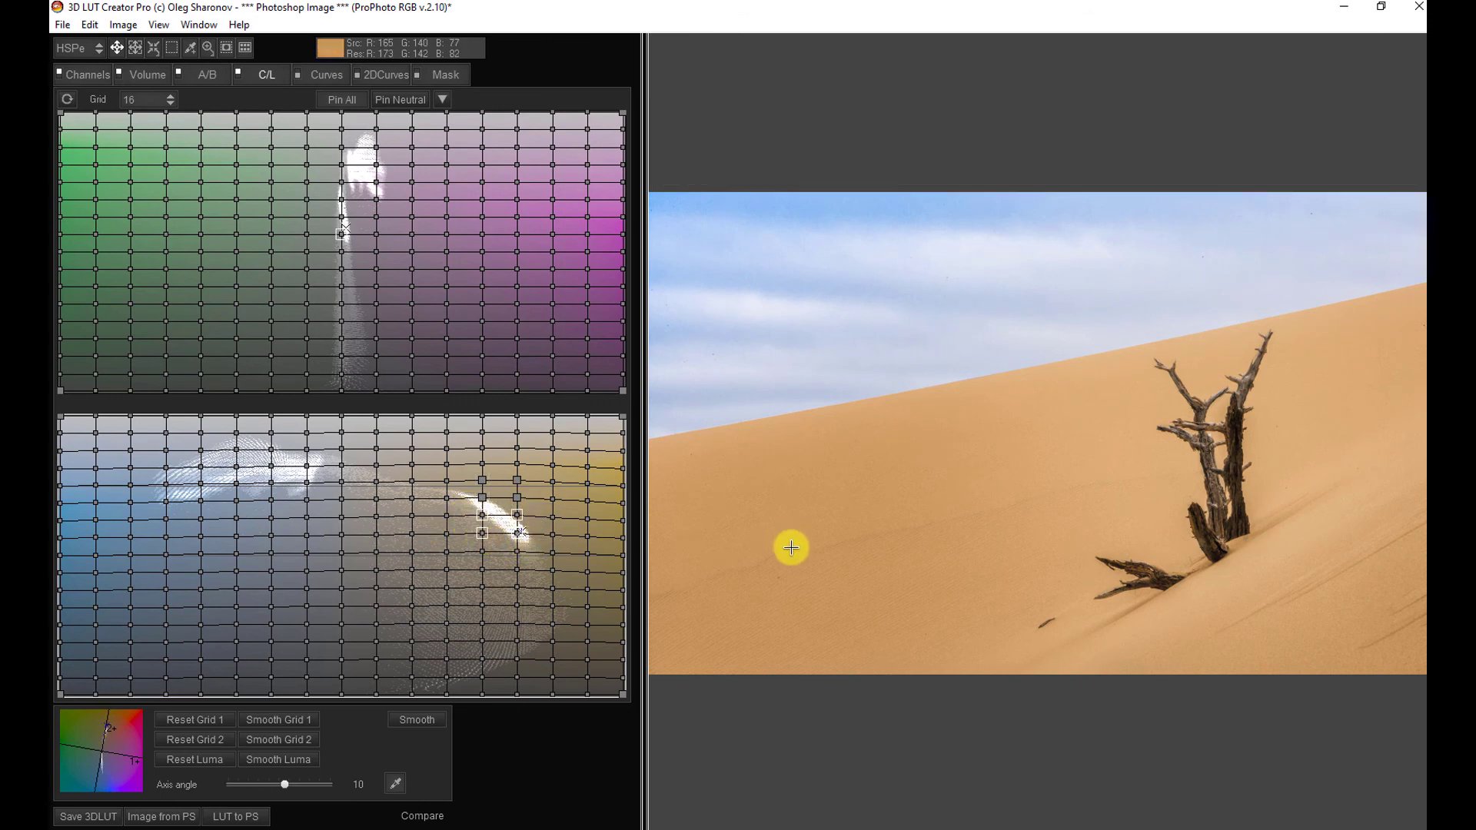
pyautogui.press('Down')
pyautogui.press('Down')
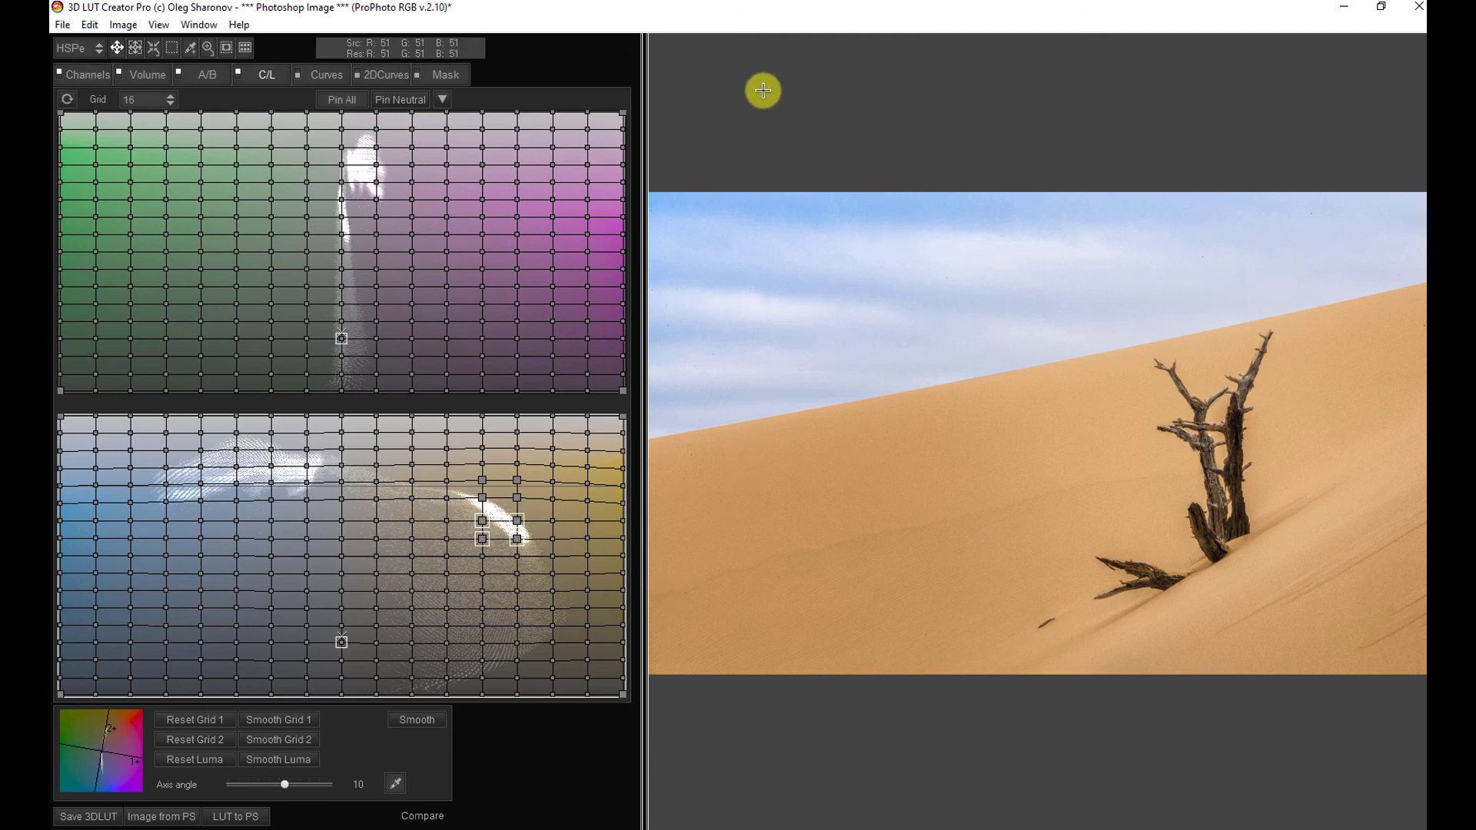
# Compare the contrast-adjusted desert photo with the original, first in the single view and also side by side
pyautogui.press('space')
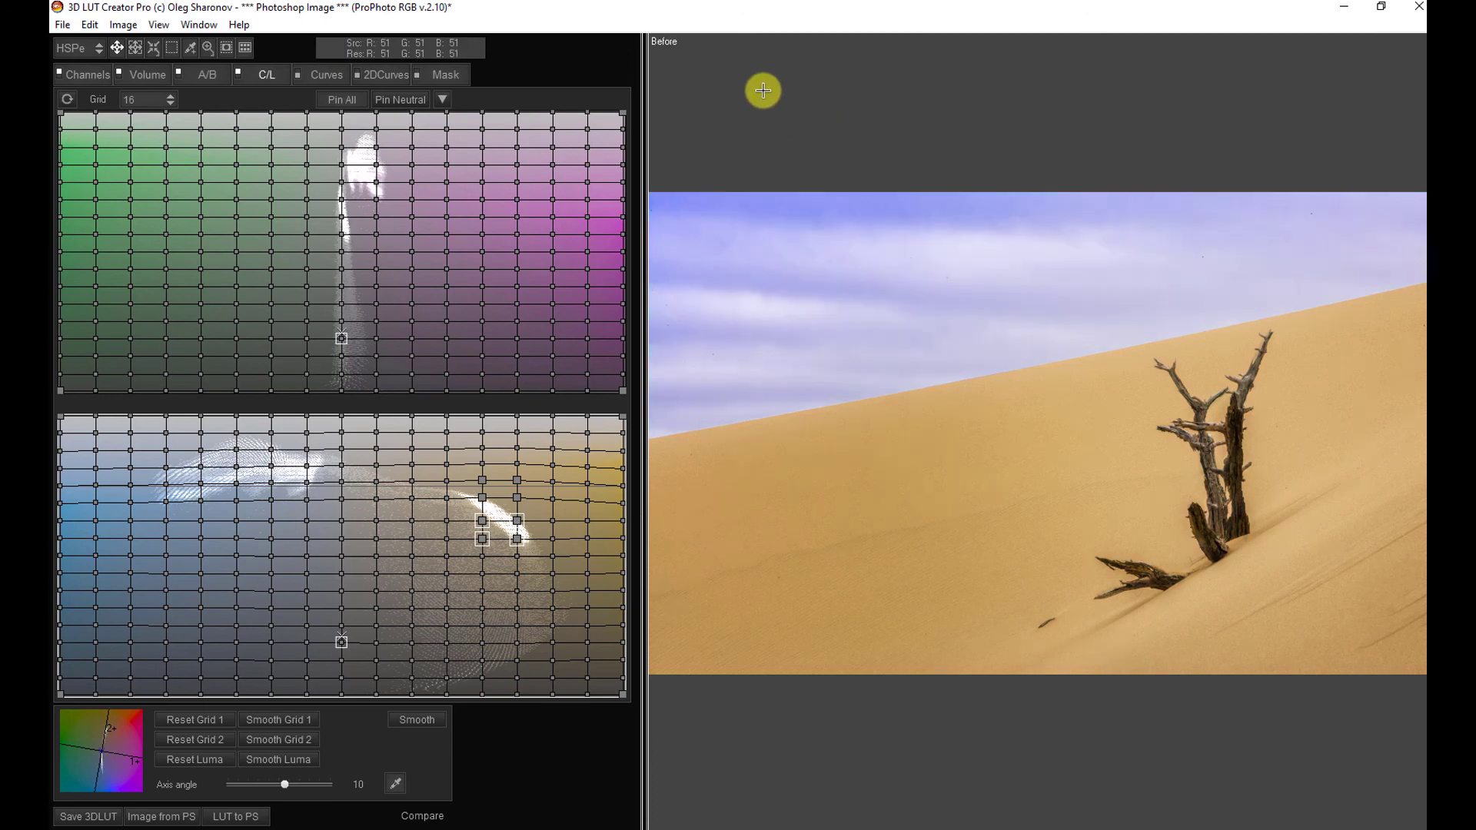
pyautogui.press('space')
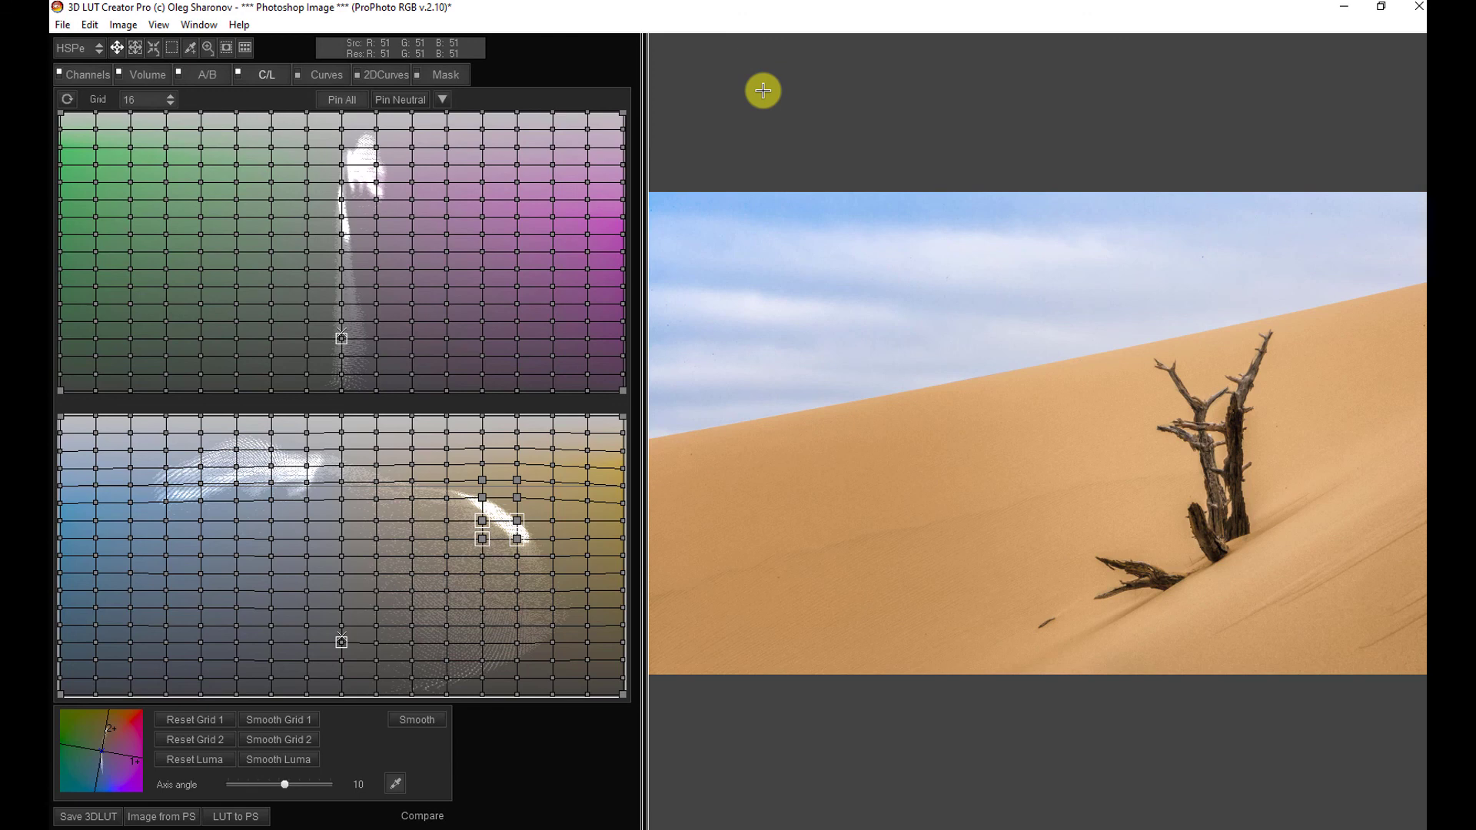
pyautogui.press('c')
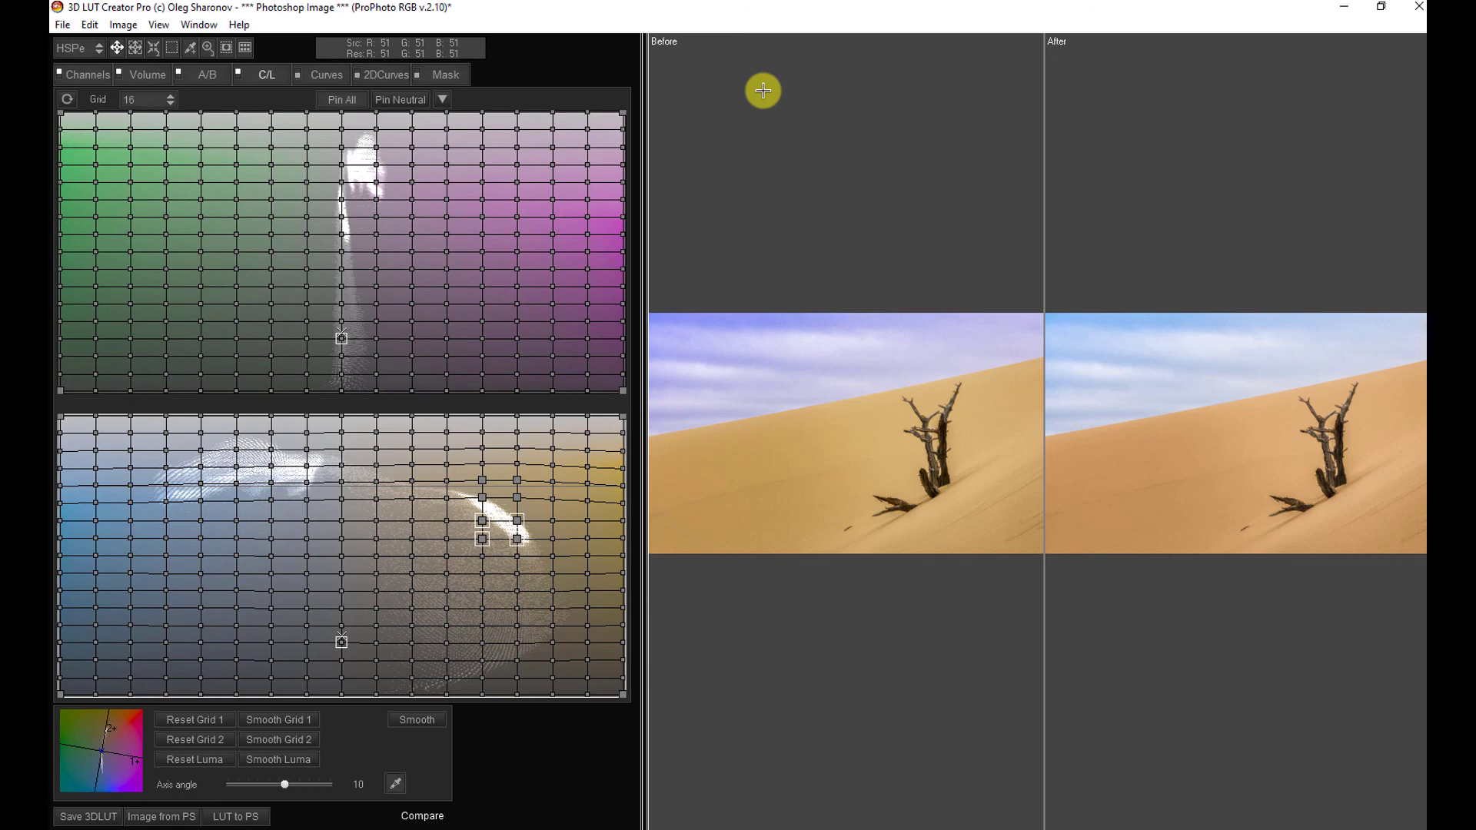
pyautogui.press('c')
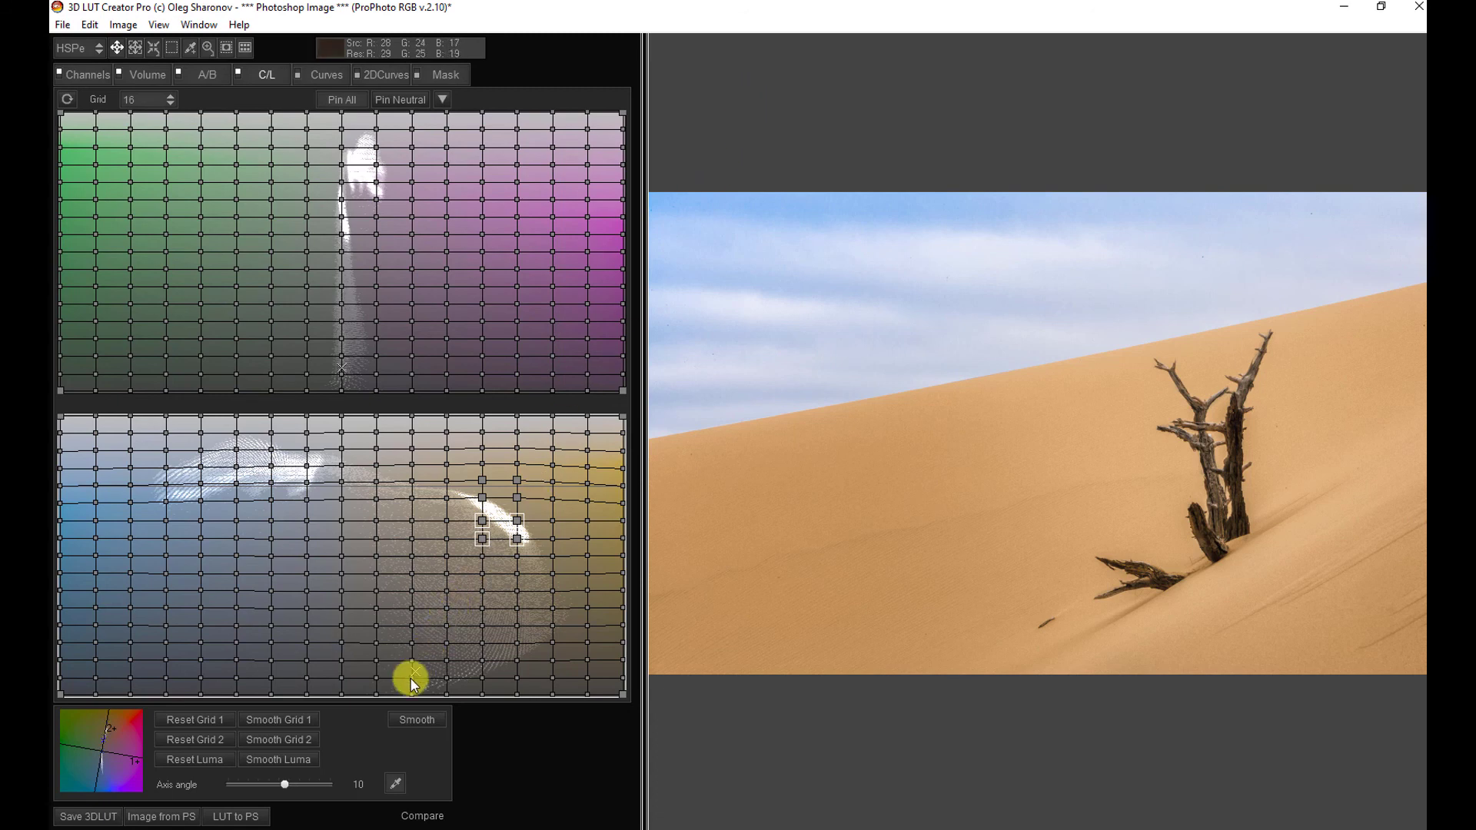
# Send the LUT to Photoshop as a Color Lookup layer at 100% opacity and toggle the layer's visibility off and on to check its effect
pyautogui.click(232, 818)
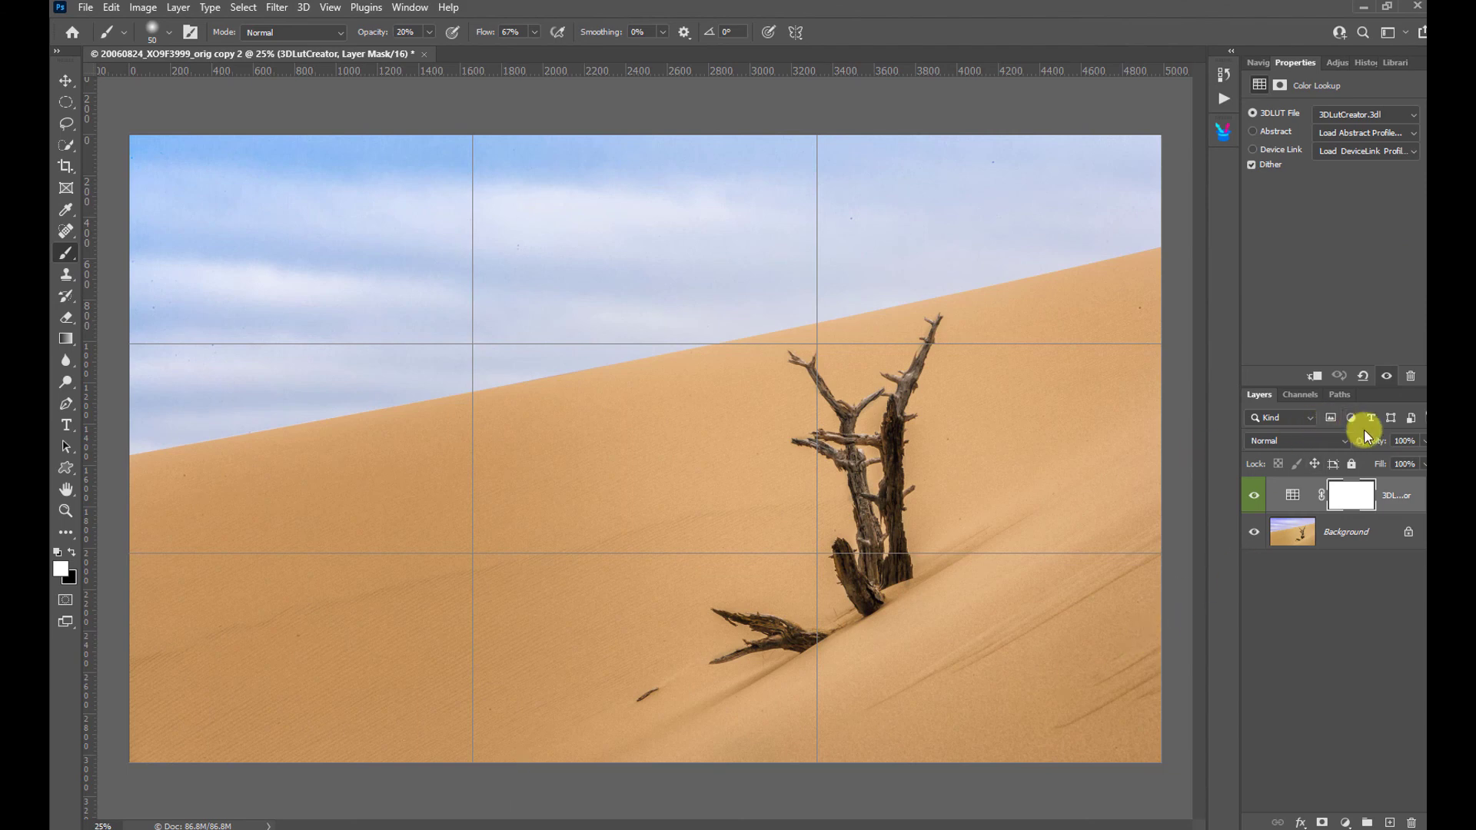
pyautogui.moveTo(1368, 436); pyautogui.dragTo(1423, 442)
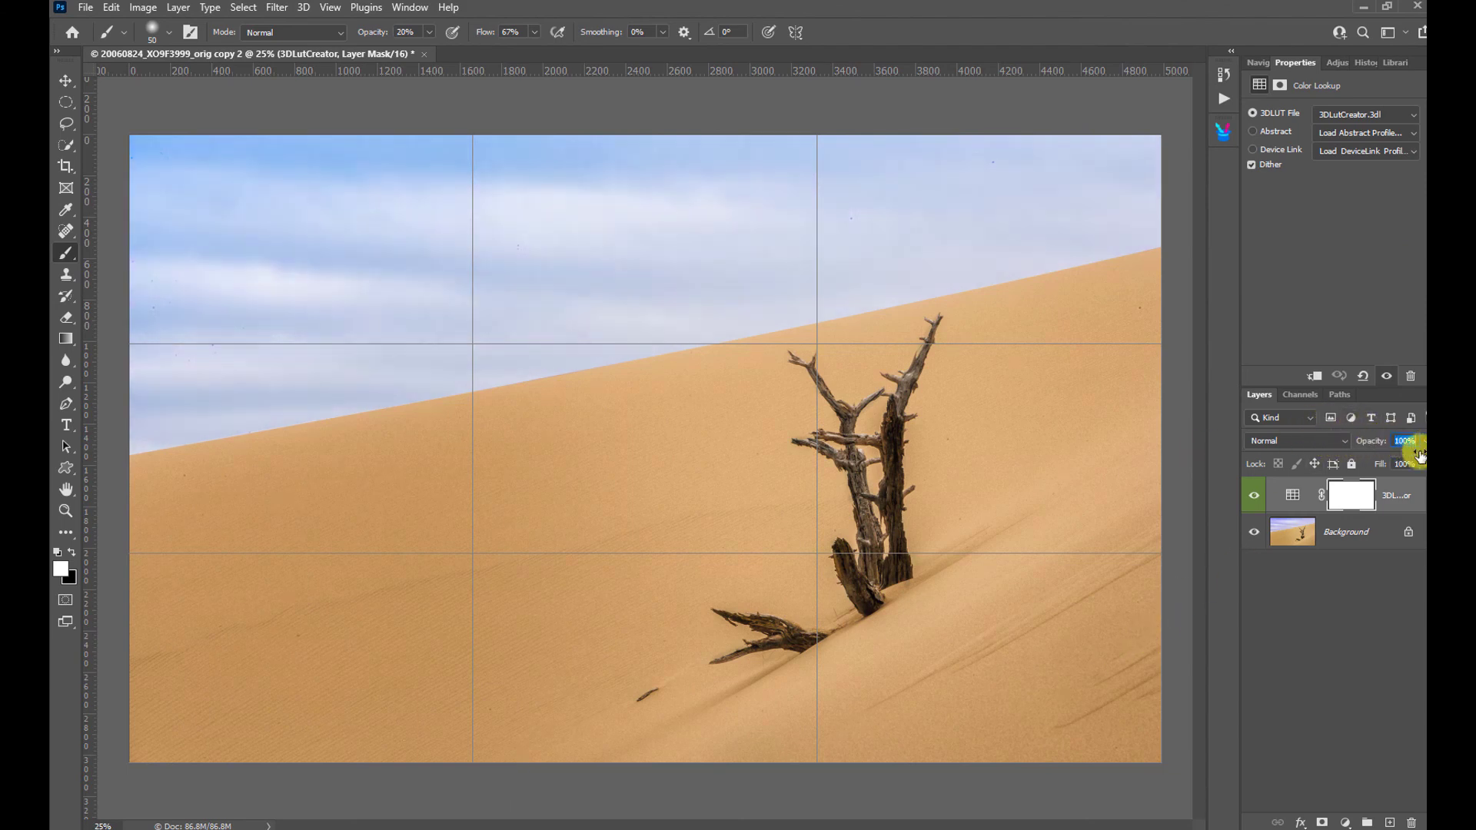
pyautogui.click(1254, 497)
pyautogui.click(1255, 497)
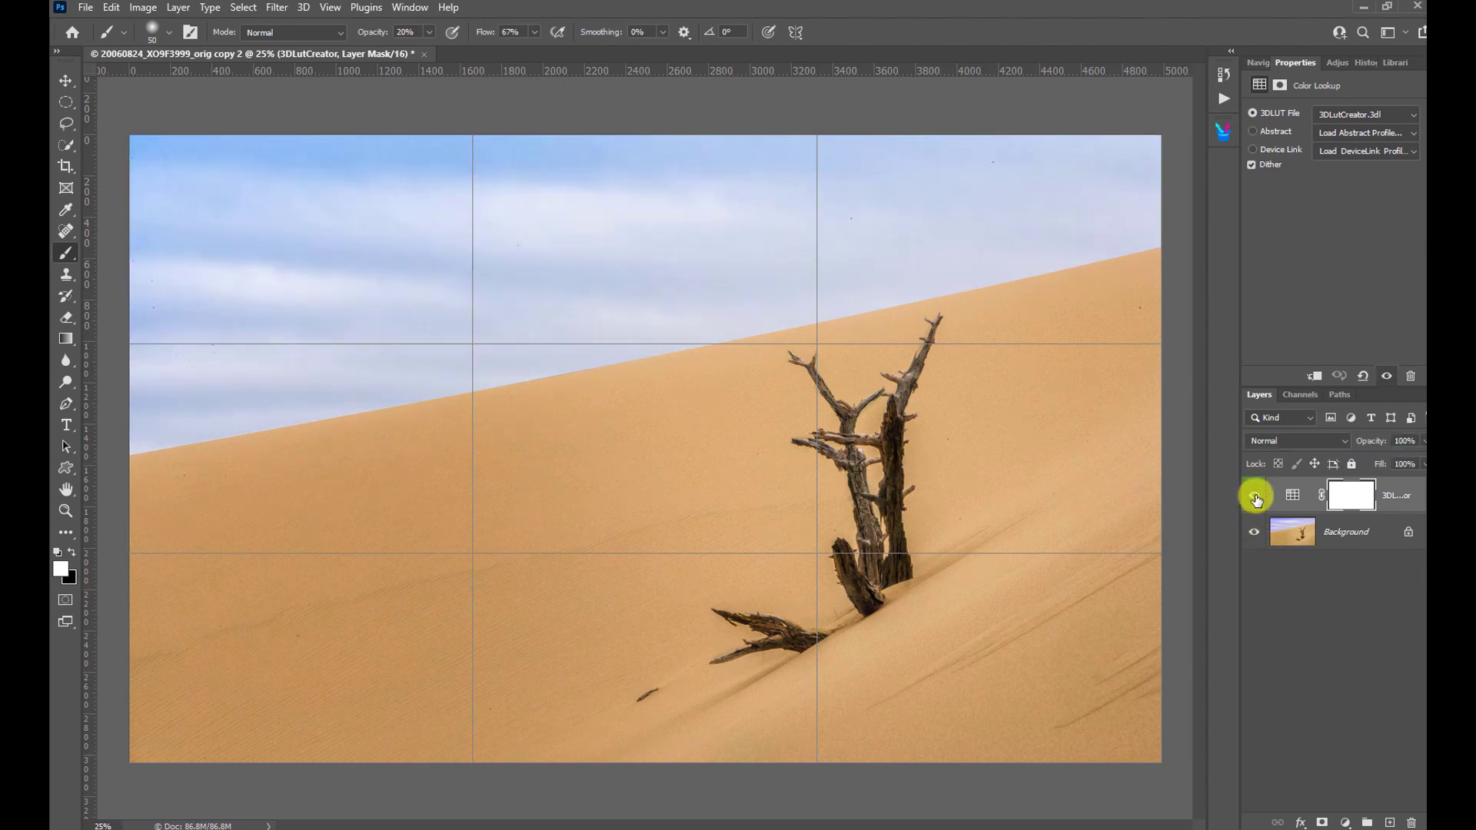